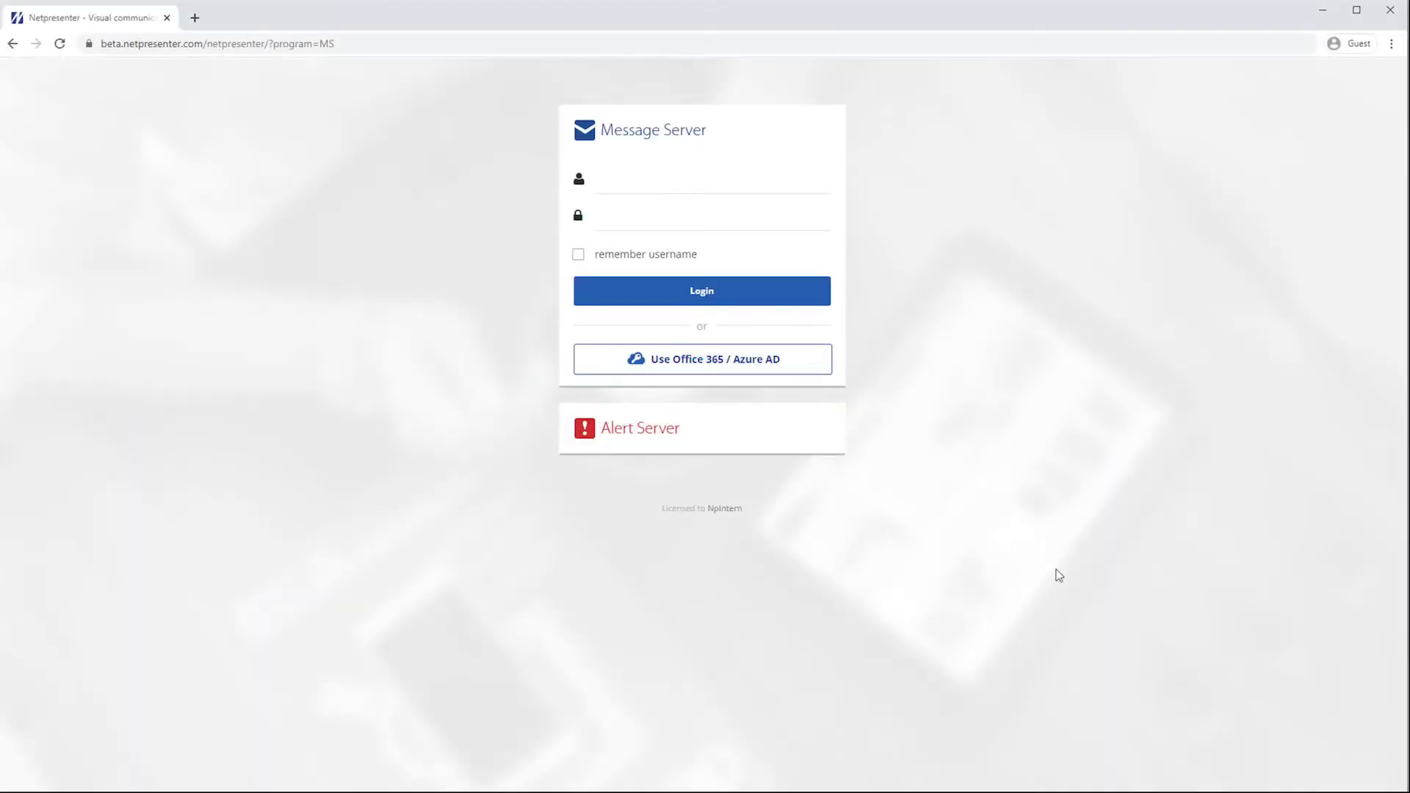
Step: Enter the account's username and password in the login form and sign in
{"action": "left_click", "coordinate": [631, 181]}
{"action": "type", "text": "Tutorial"}
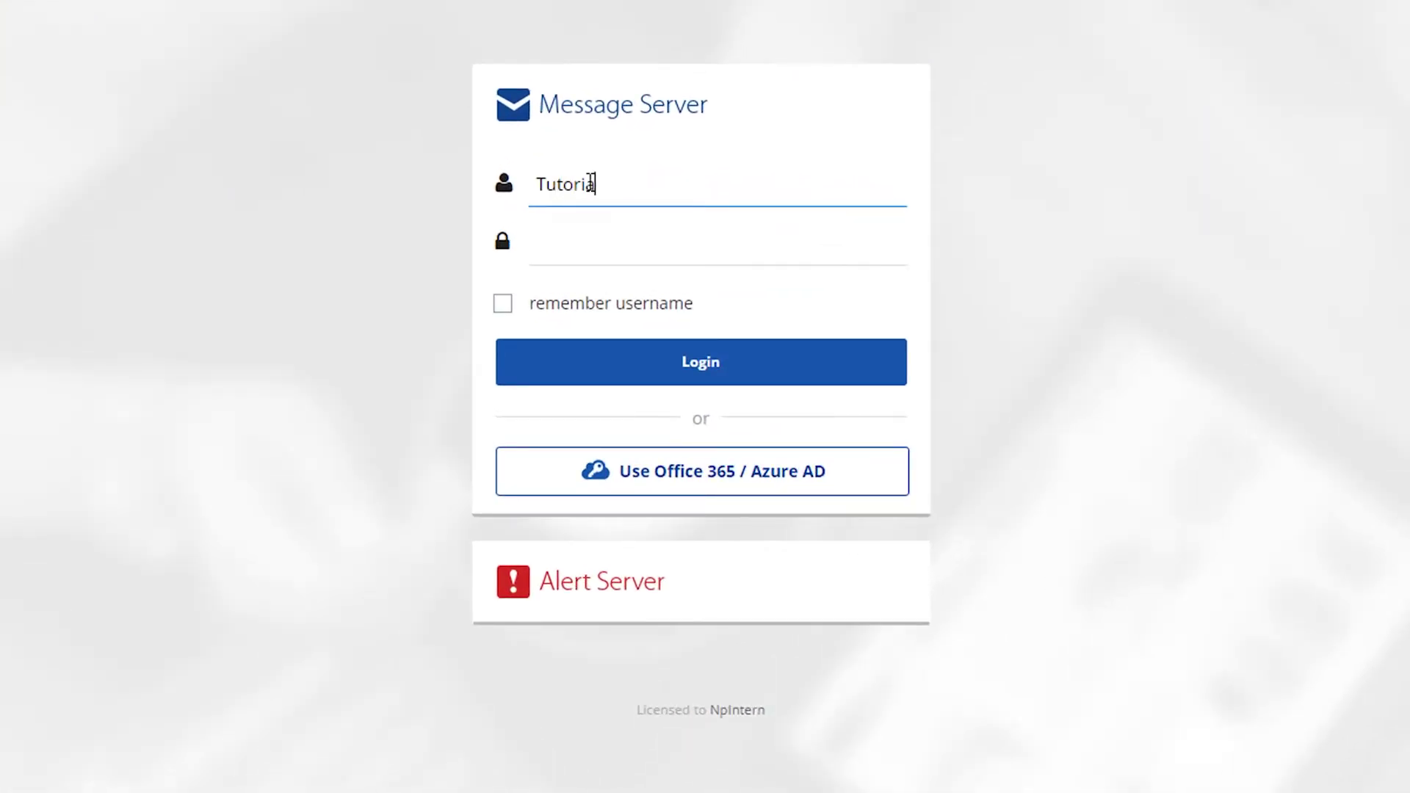
{"action": "left_click", "coordinate": [598, 230]}
{"action": "type", "text": "Tutorial"}
{"action": "left_click", "coordinate": [735, 375]}
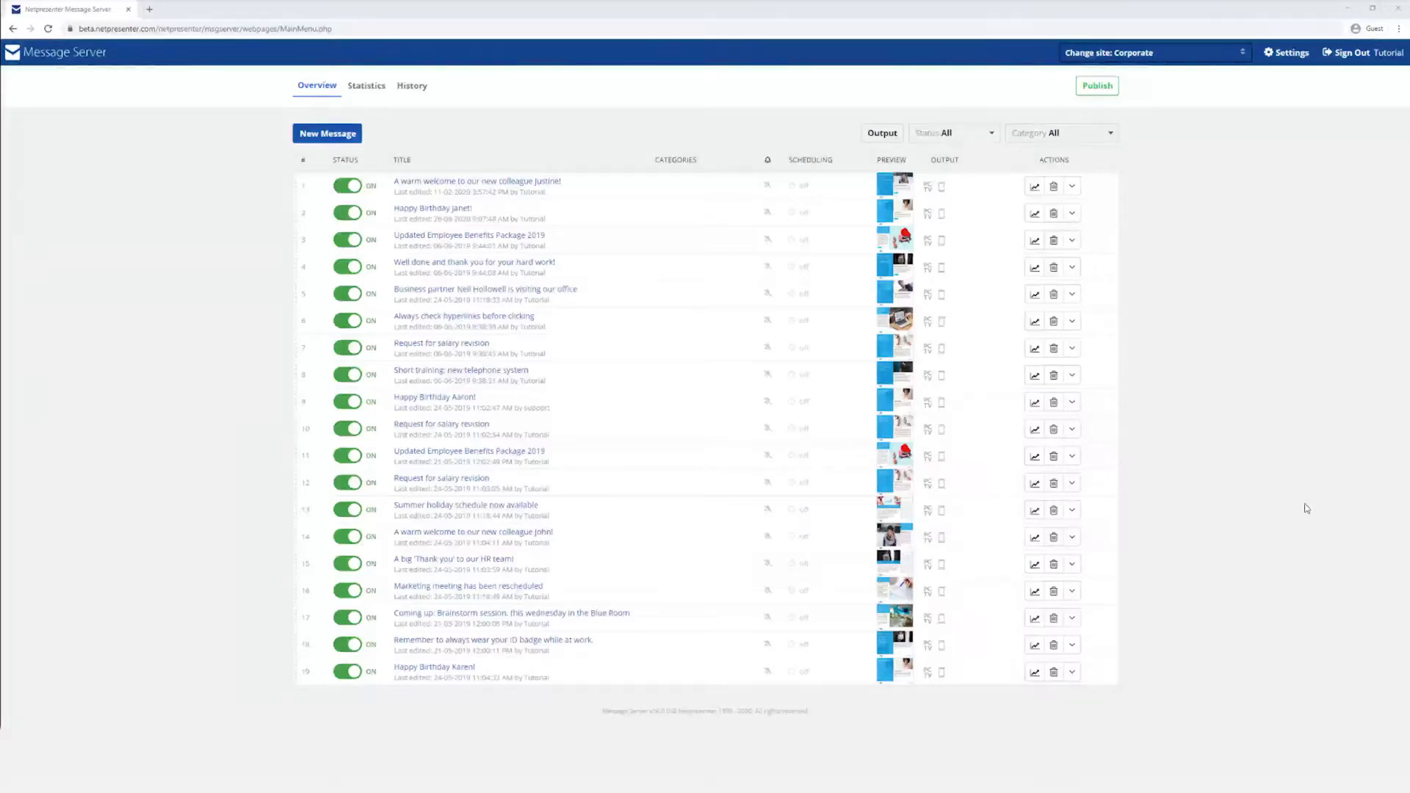
Step: Select the Corporate site from the site switcher
{"action": "left_click", "coordinate": [1175, 55]}
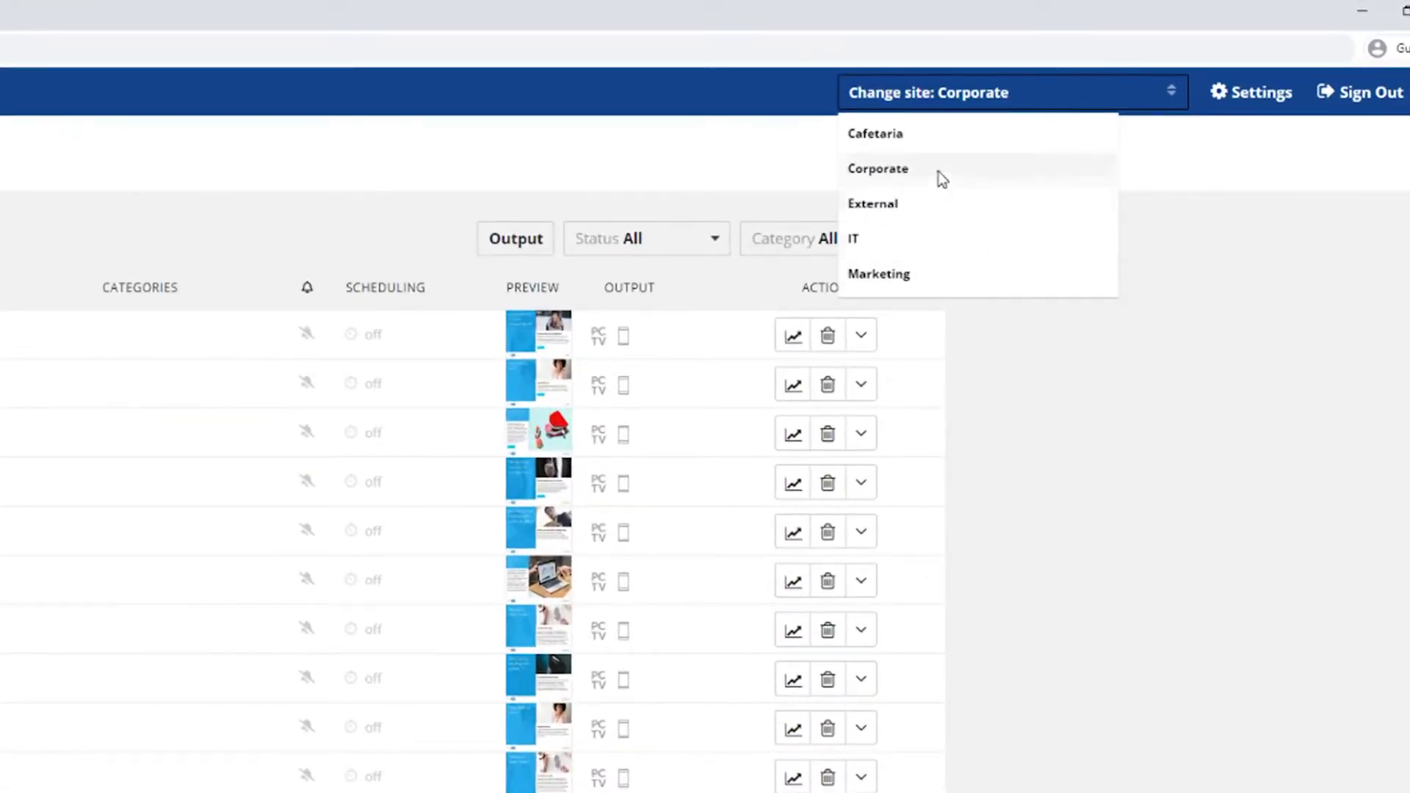
{"action": "left_click", "coordinate": [991, 150]}
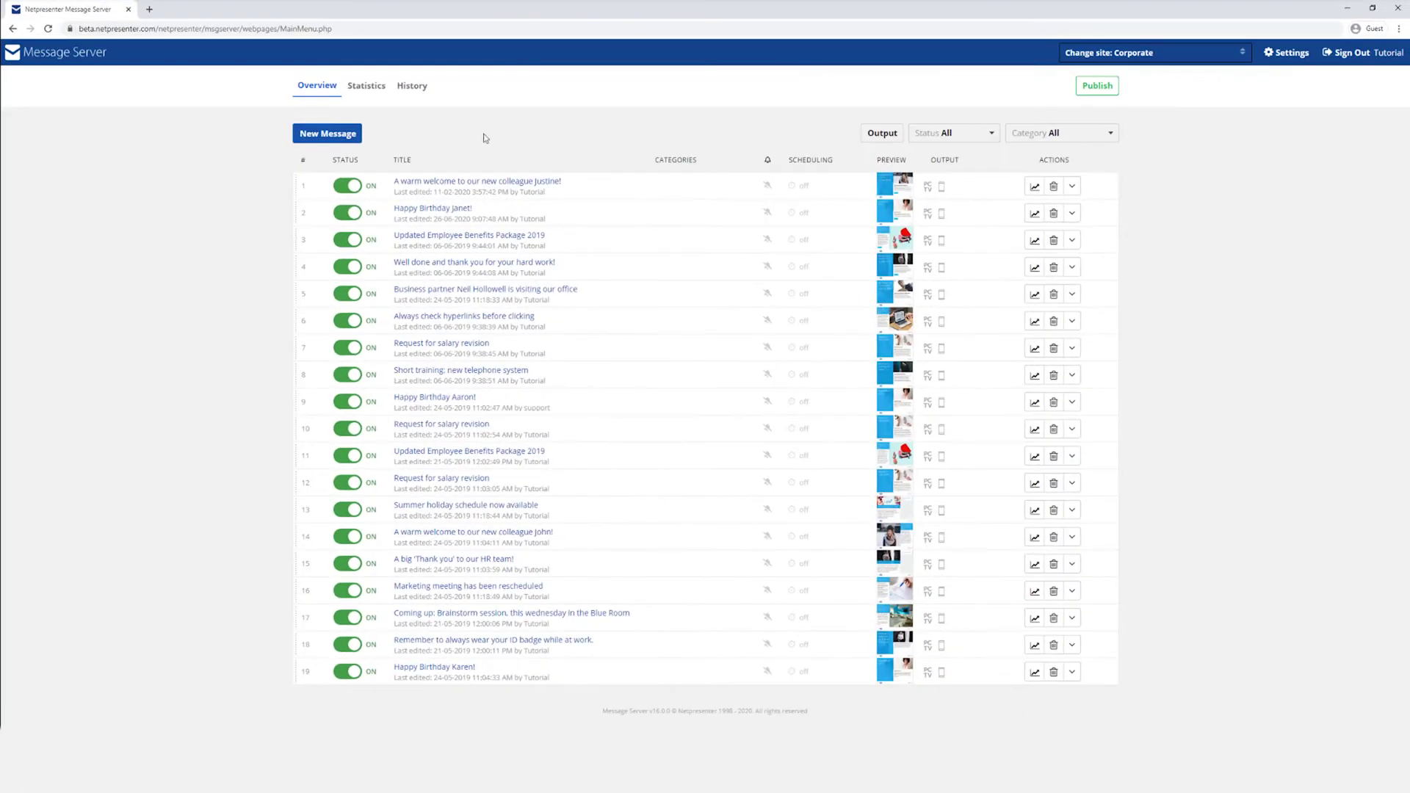
Step: Create a message titled 'Sales numbers of the second quarter are in: 12% increase' and paste its body text
{"action": "left_click", "coordinate": [322, 136]}
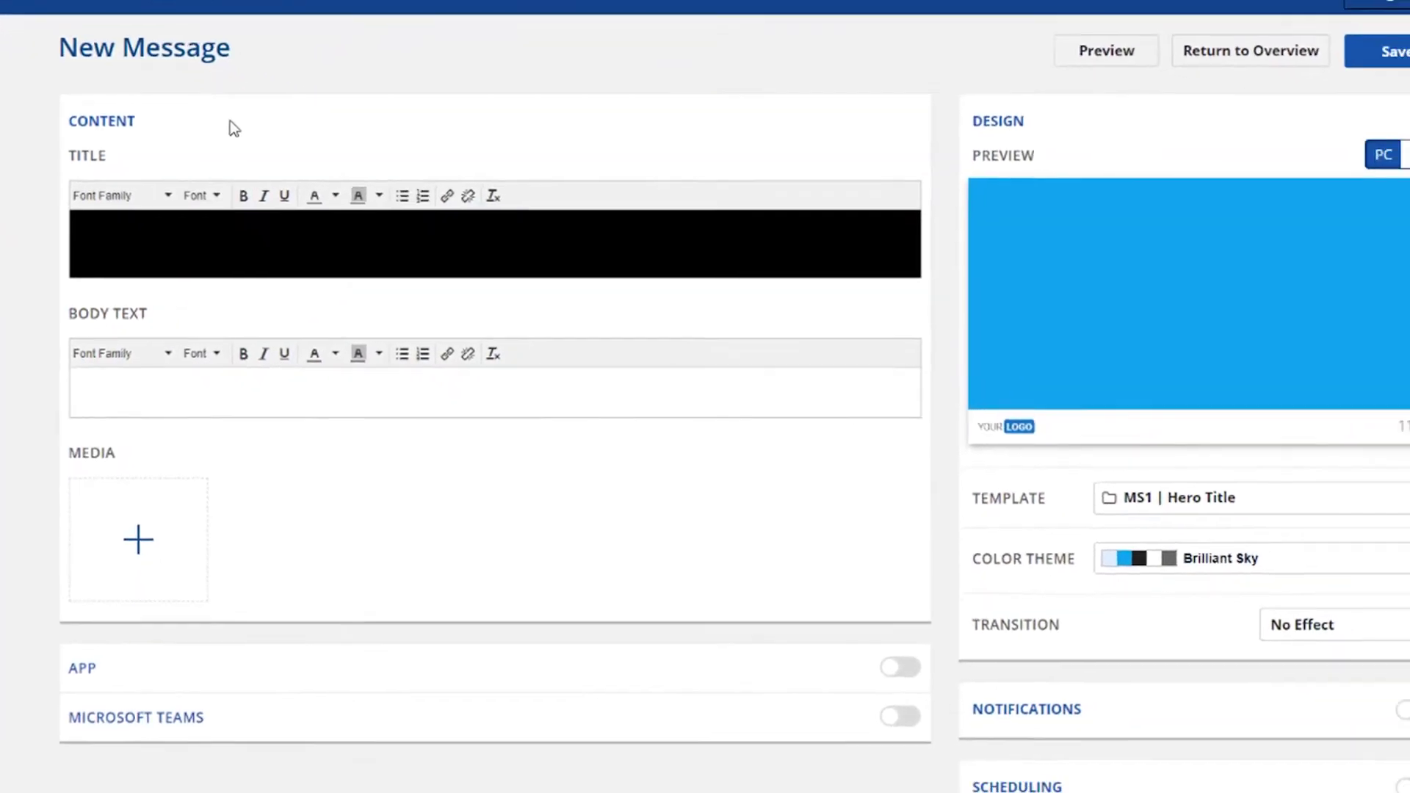
{"action": "type", "text": "Sales numbers of"}
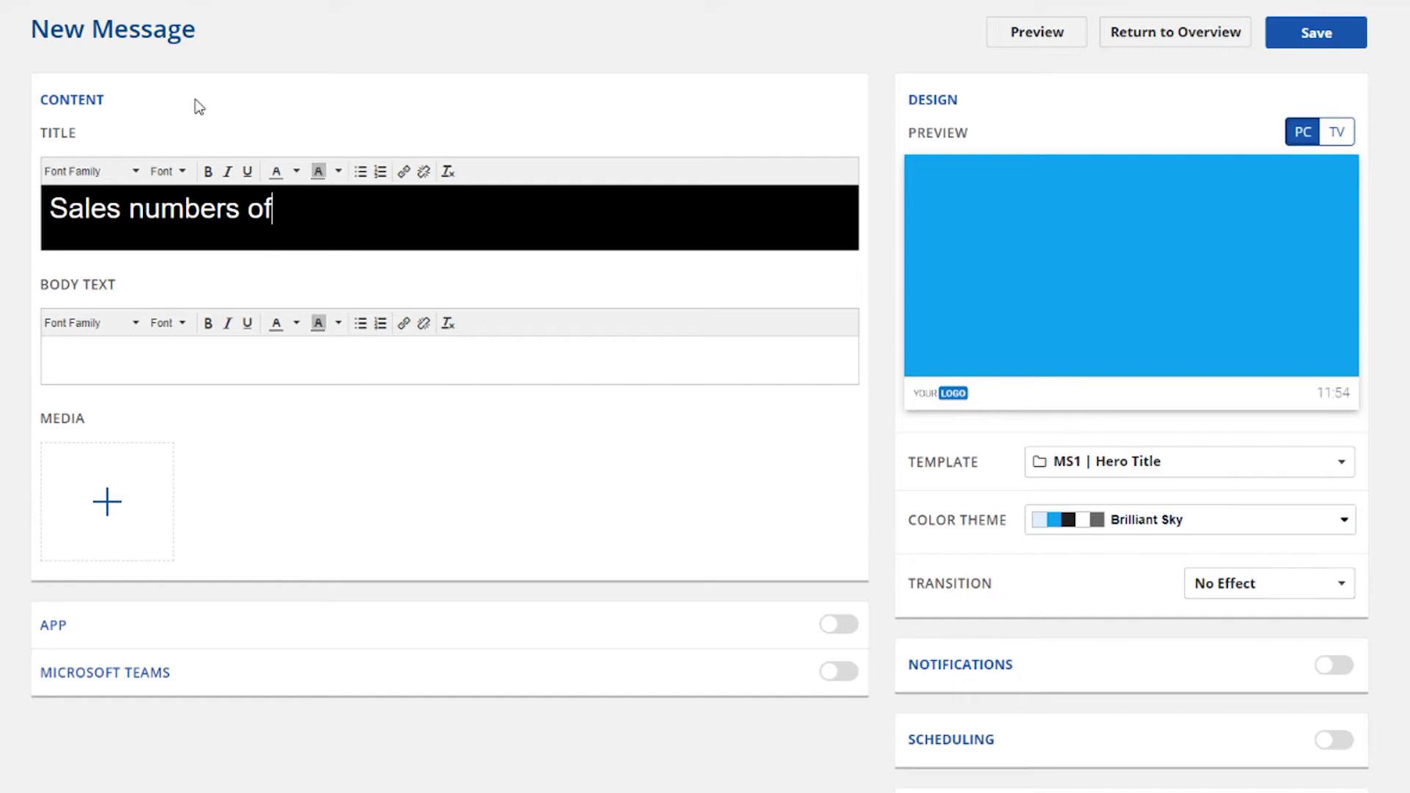
{"action": "type", "text": " the second quarter are in"}
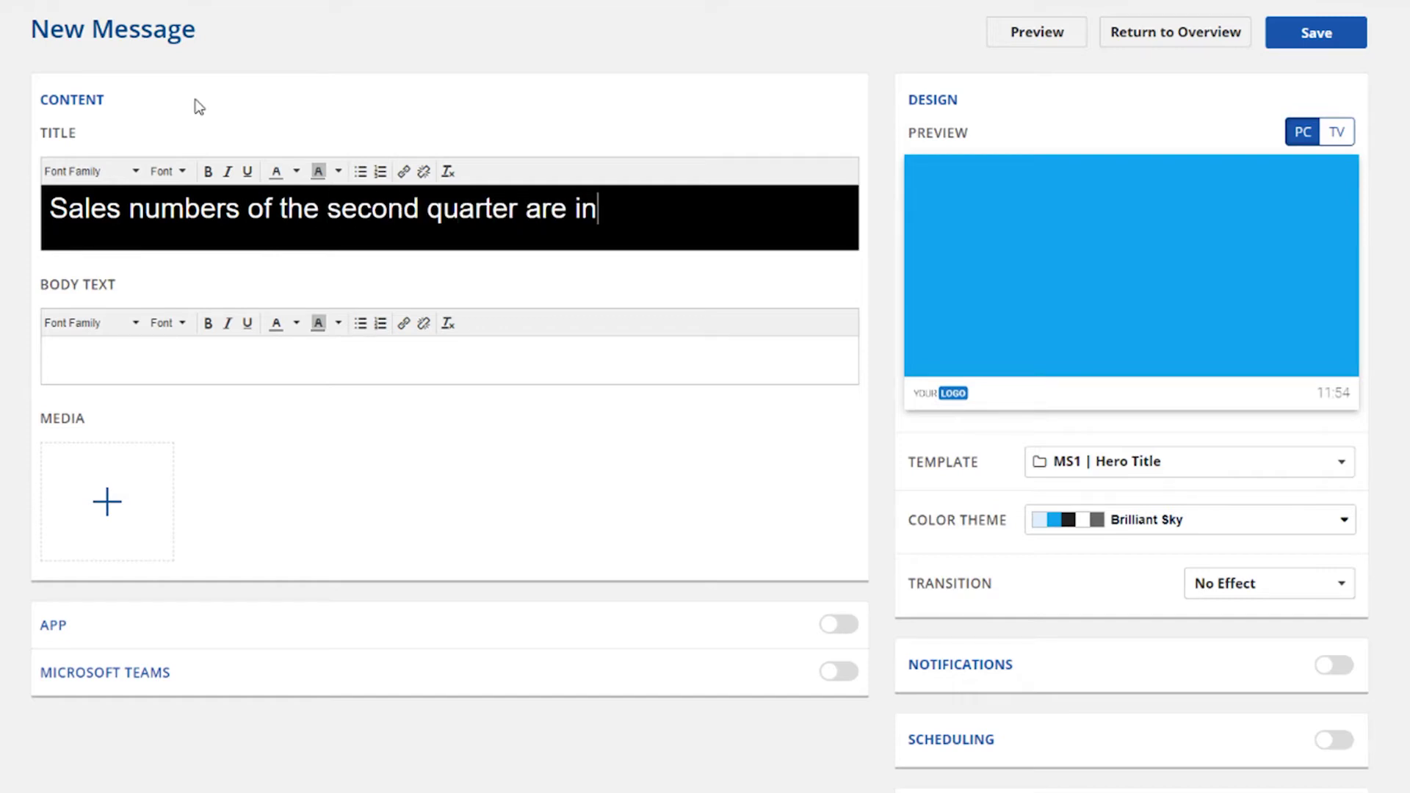
{"action": "type", "text": ": 12% increase"}
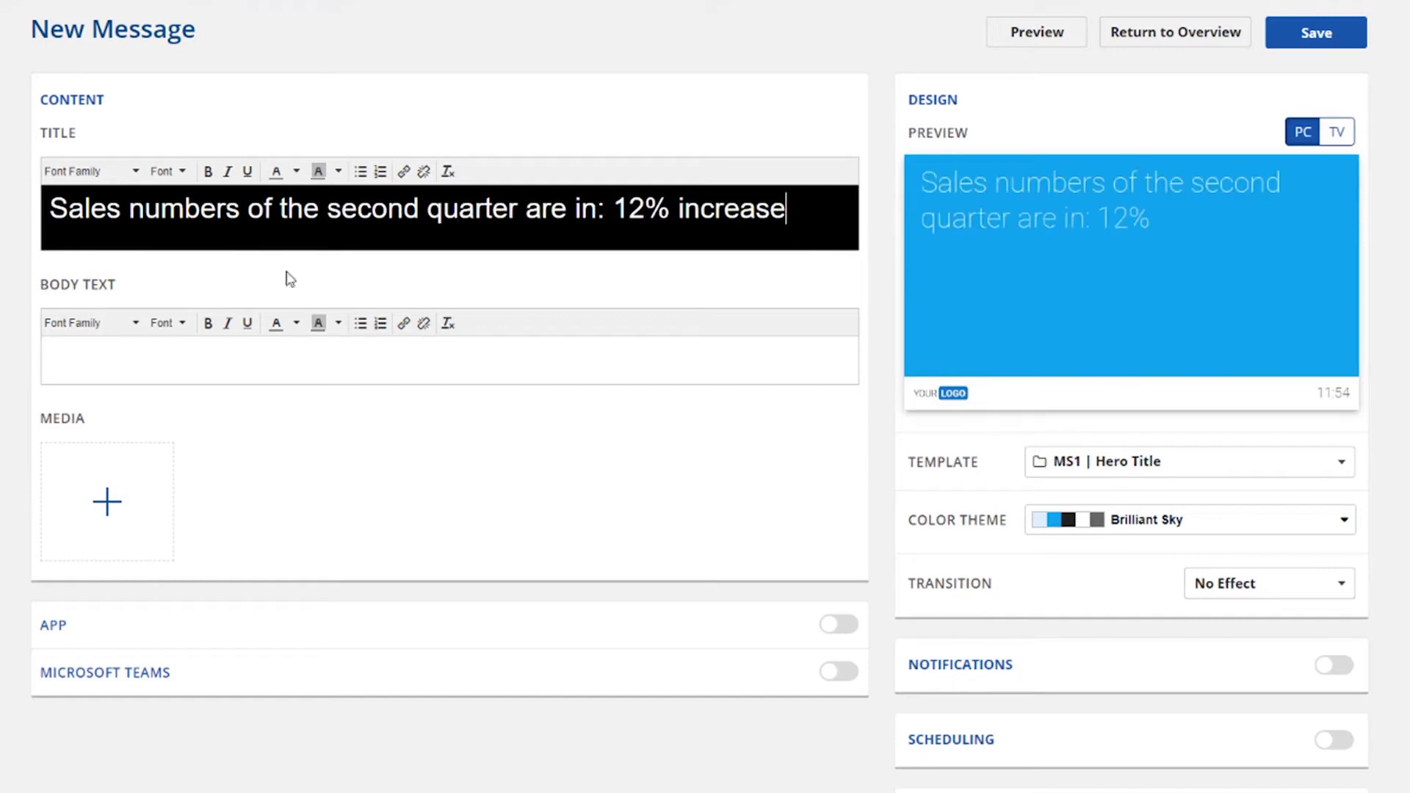
{"action": "left_click", "coordinate": [371, 358]}
{"action": "type", "text": "The sales numbers of the second quarter are just in. Profits show a 12% increase. This is 5% more than last quarter. A big 'Thank you' to the sales team for this great achievement!"}
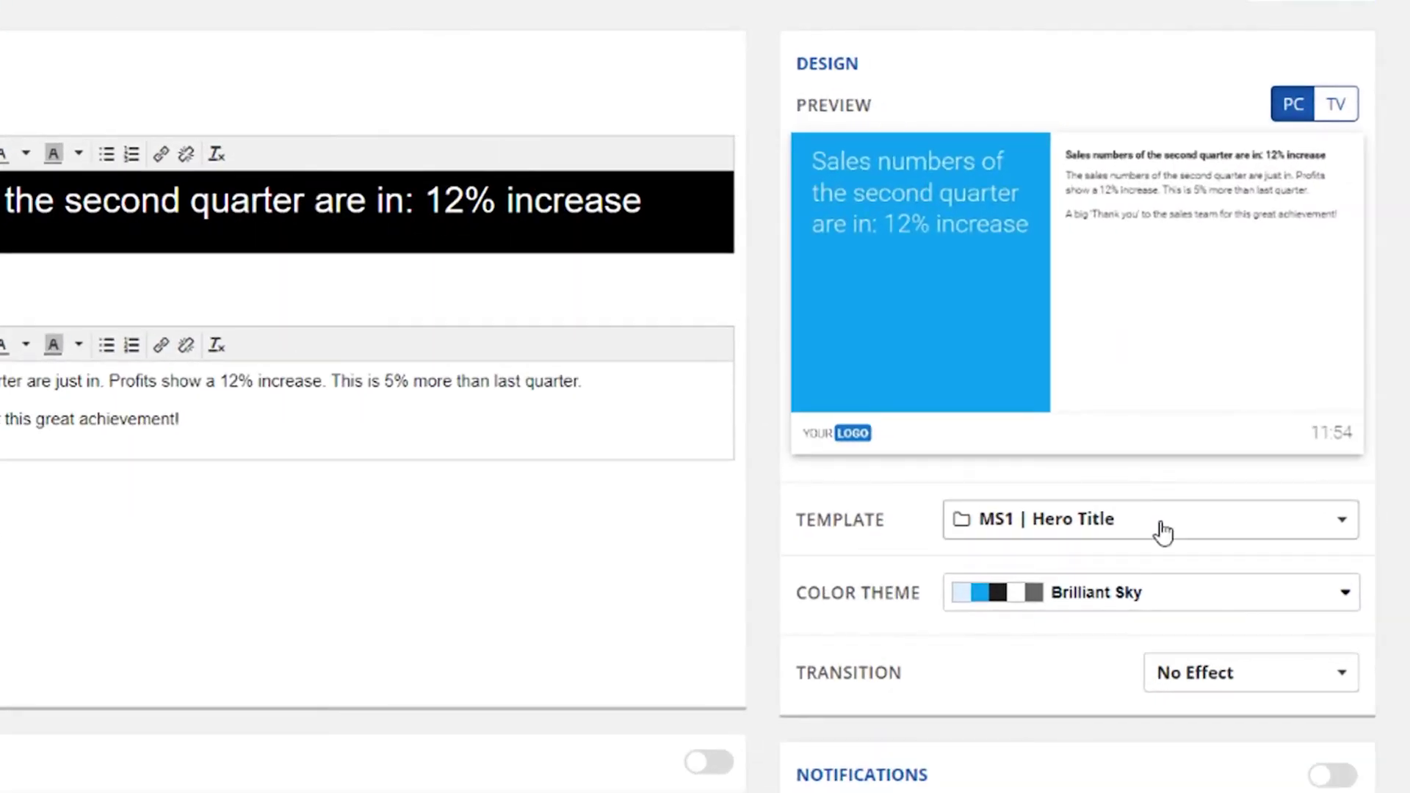
{"action": "left_click", "coordinate": [1206, 470]}
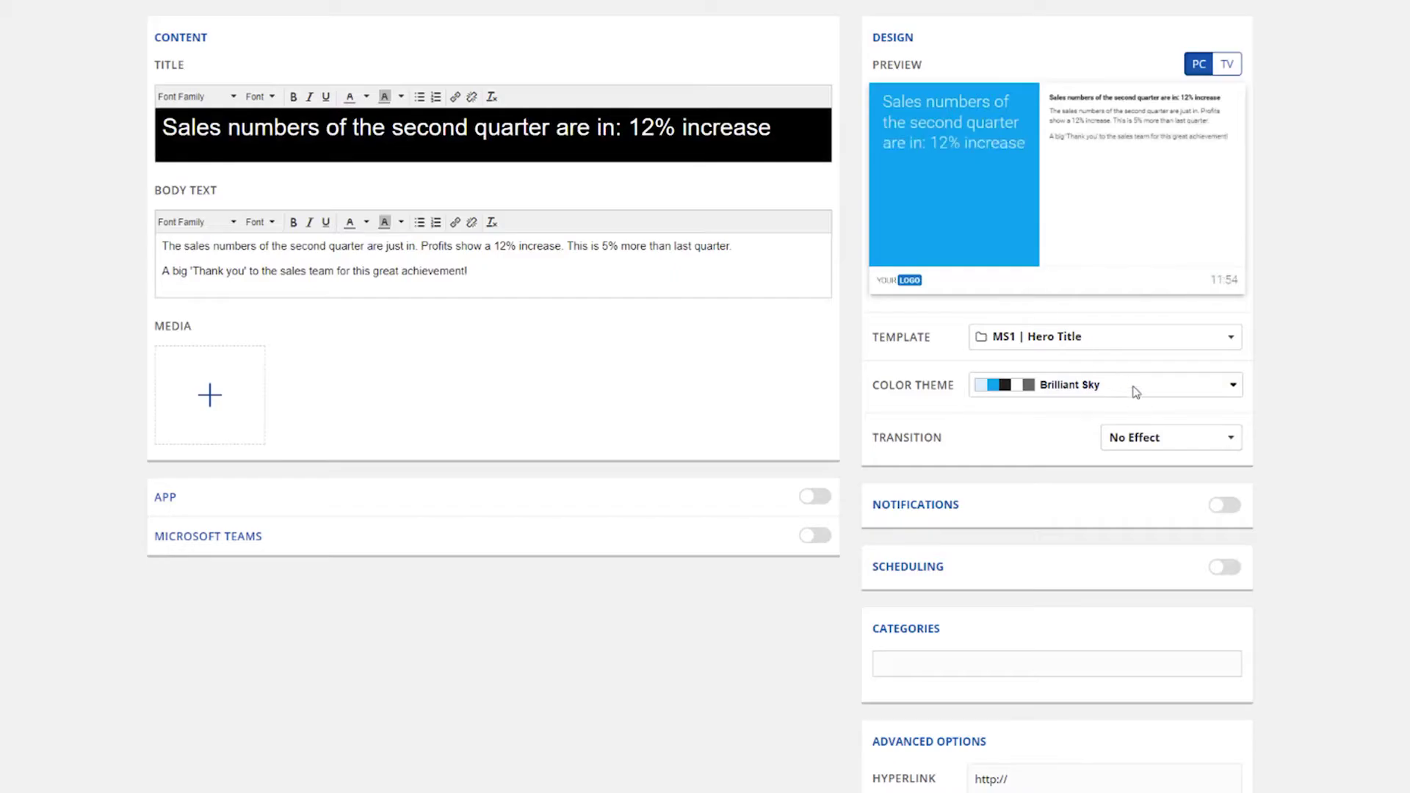
Step: Try the Midnight theme, revert to Brilliant Sky, and set the transition to Wipe Right
{"action": "left_click", "coordinate": [1134, 387]}
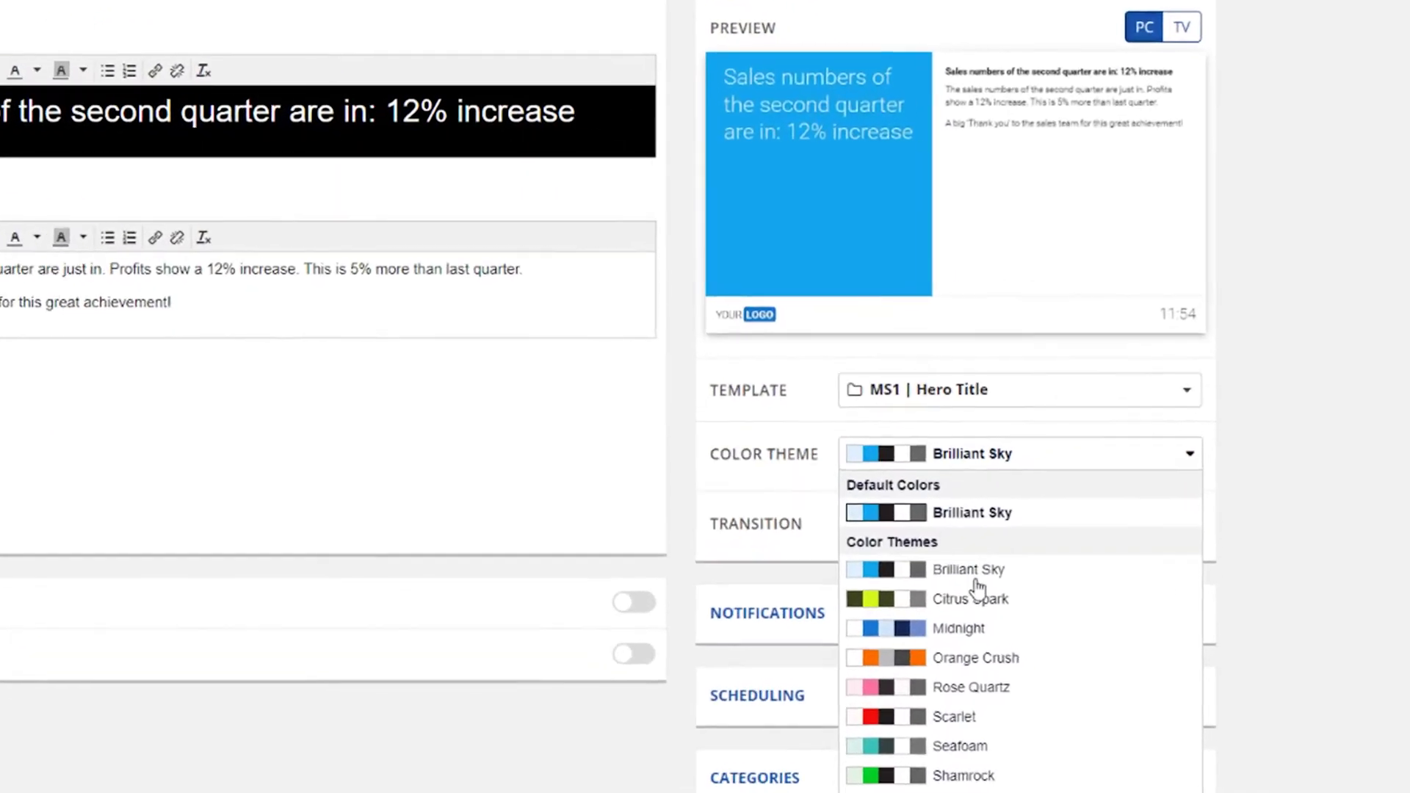
{"action": "left_click", "coordinate": [979, 637]}
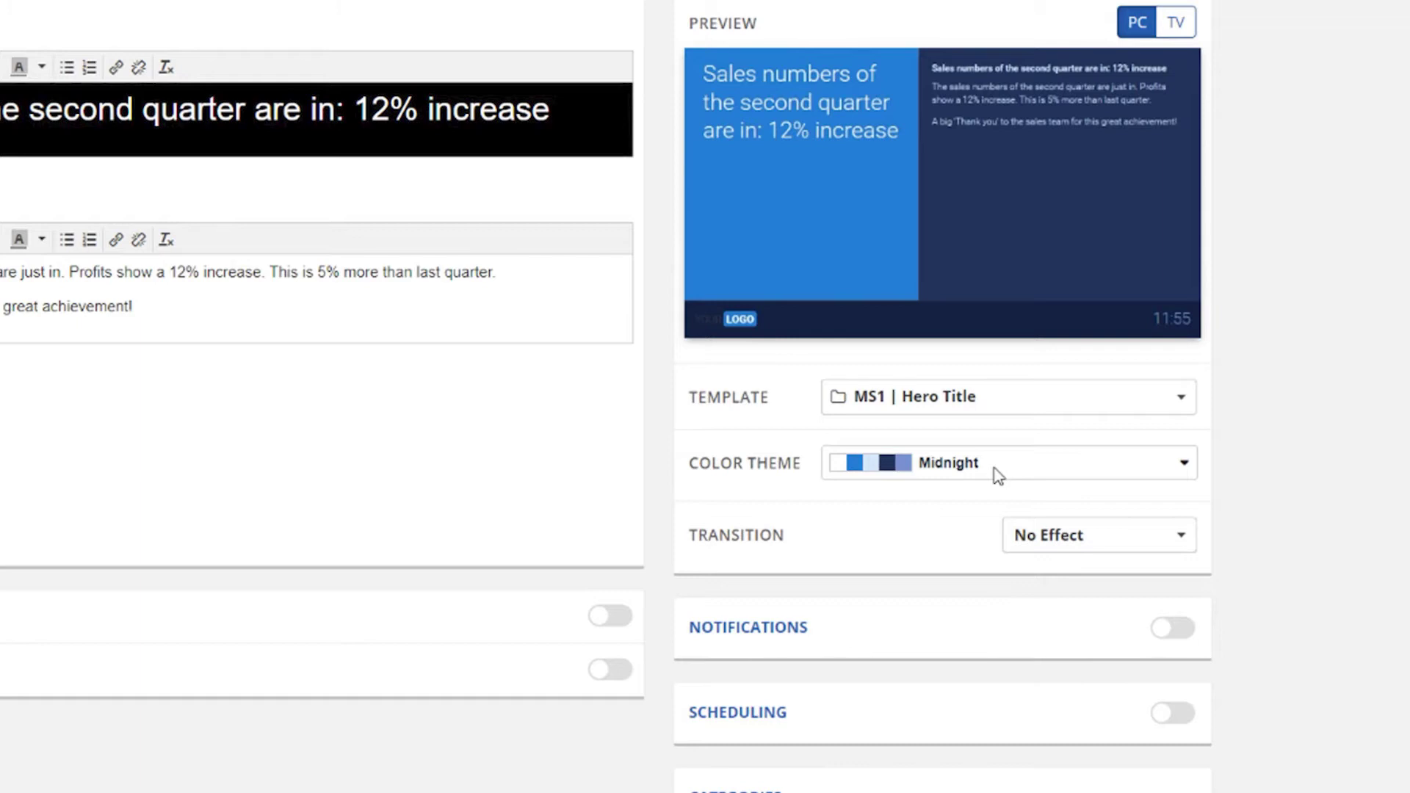
{"action": "left_click", "coordinate": [998, 476]}
{"action": "left_click", "coordinate": [983, 533]}
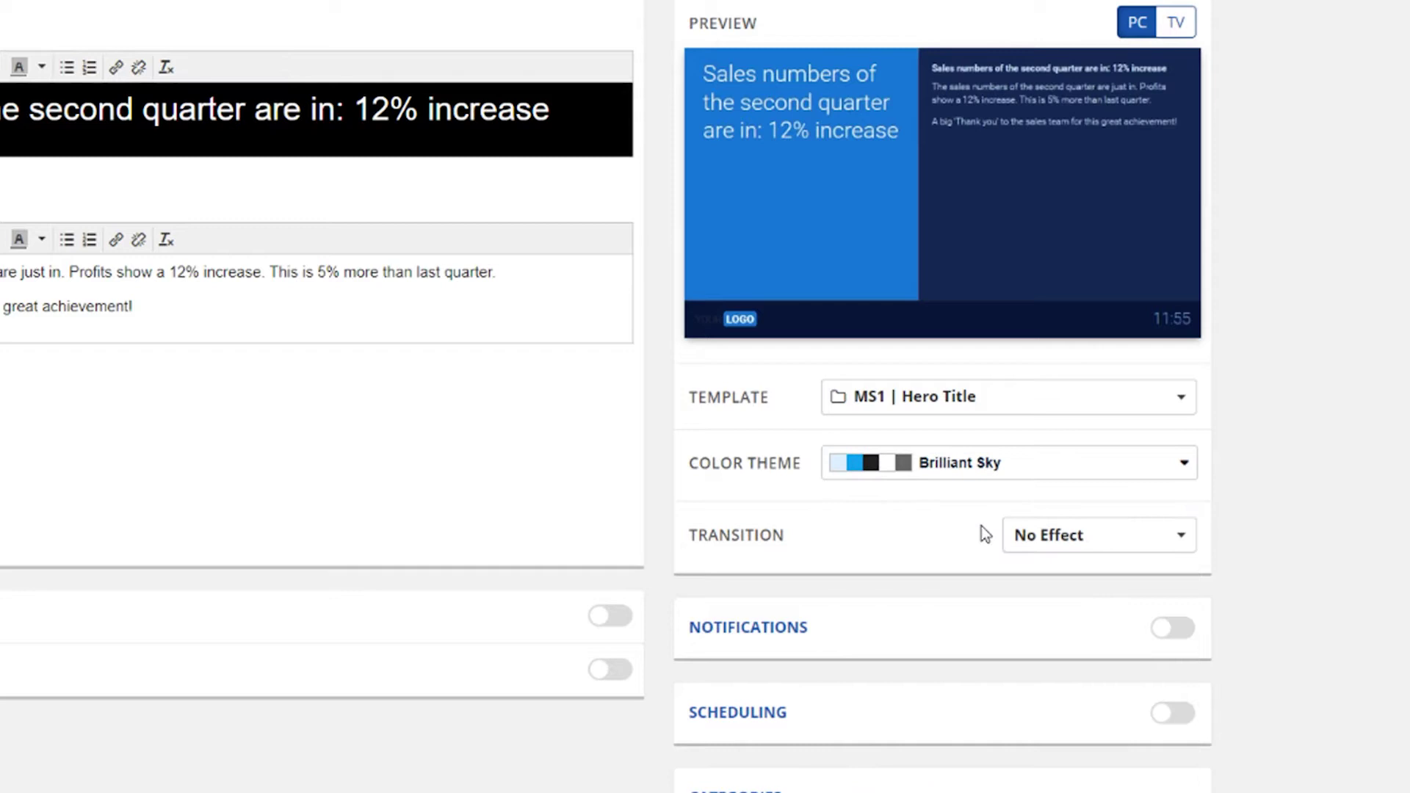
{"action": "left_click", "coordinate": [1073, 552]}
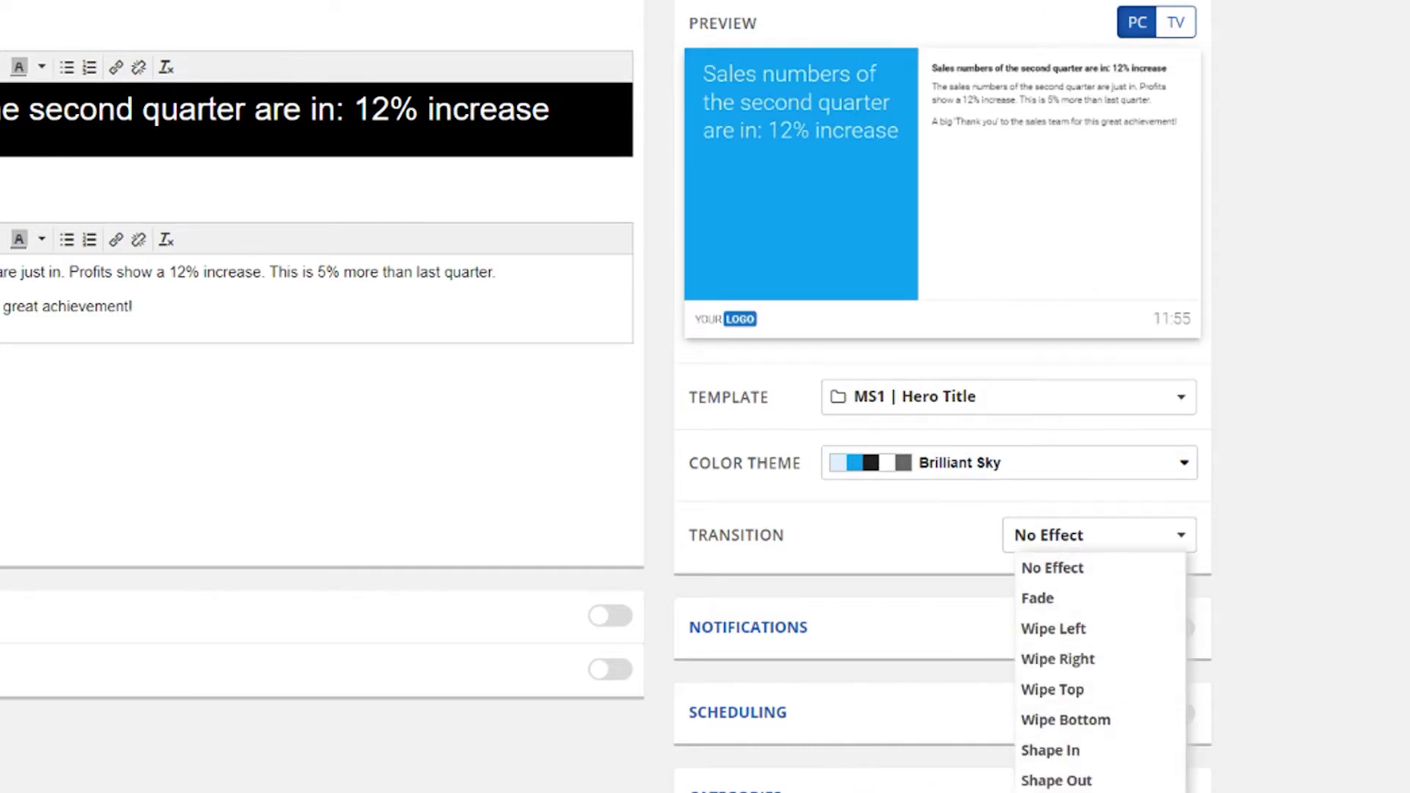
{"action": "left_click", "coordinate": [1103, 664]}
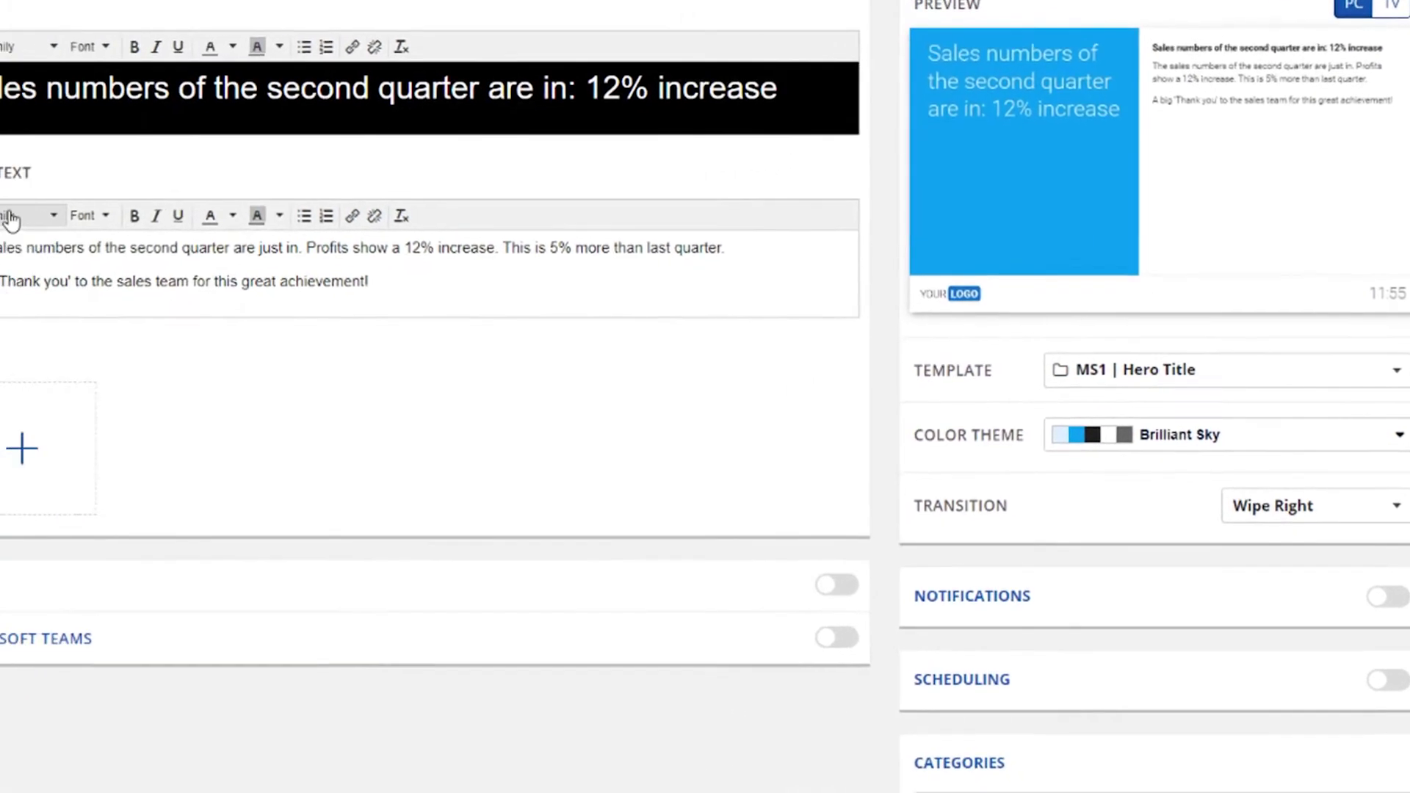
{"action": "left_click", "coordinate": [165, 199]}
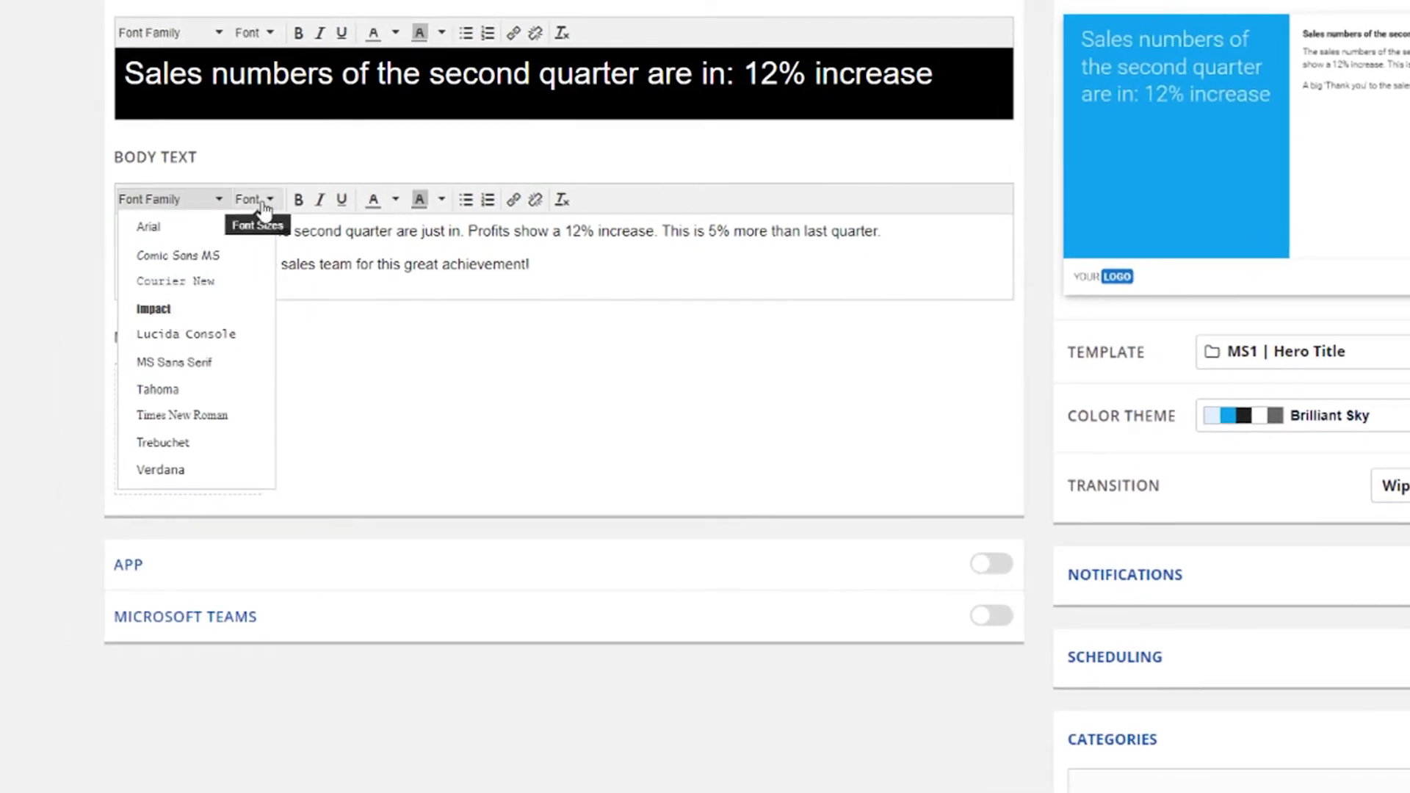
{"action": "left_click", "coordinate": [249, 199]}
{"action": "left_click", "coordinate": [535, 268]}
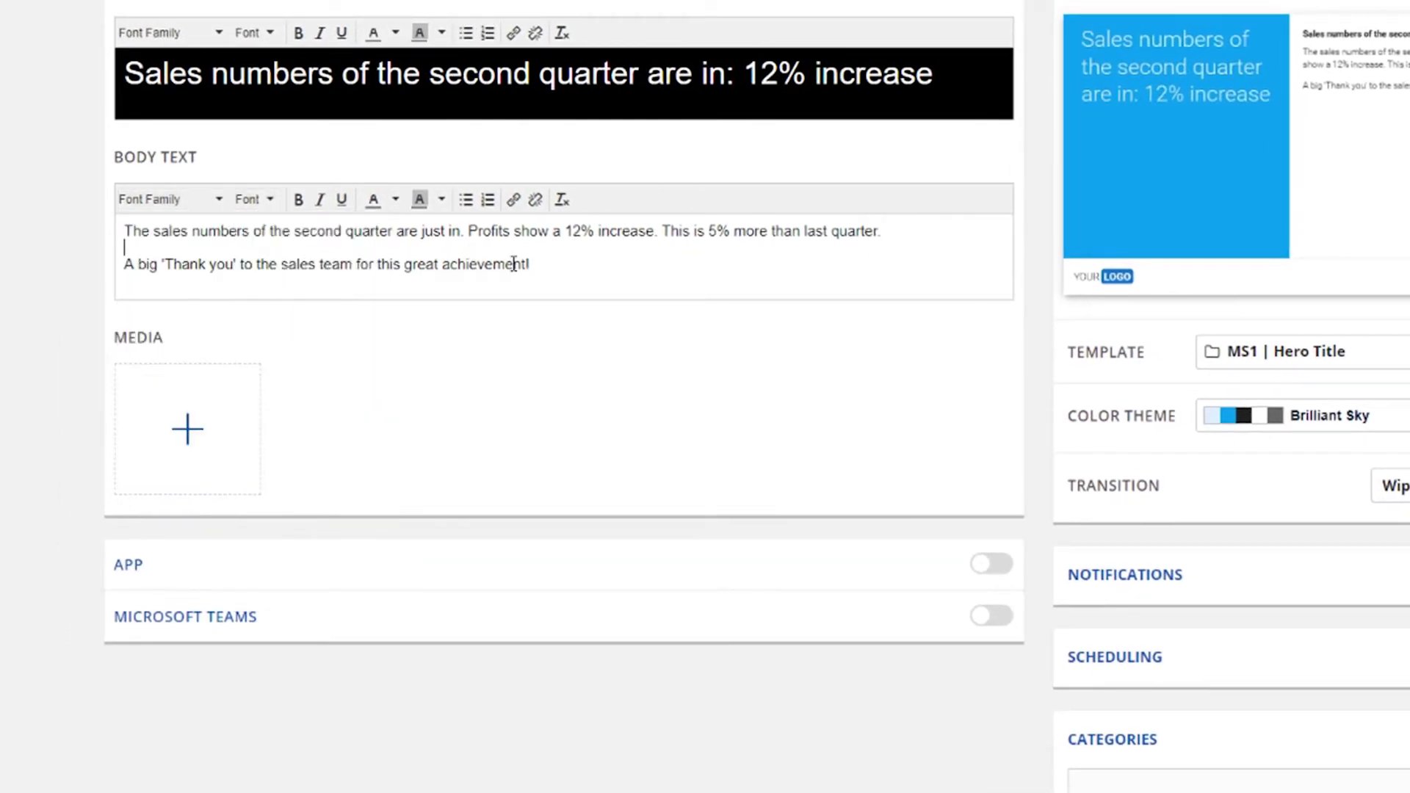
{"action": "left_click_drag", "start_coordinate": [536, 267], "coordinate": [114, 289]}
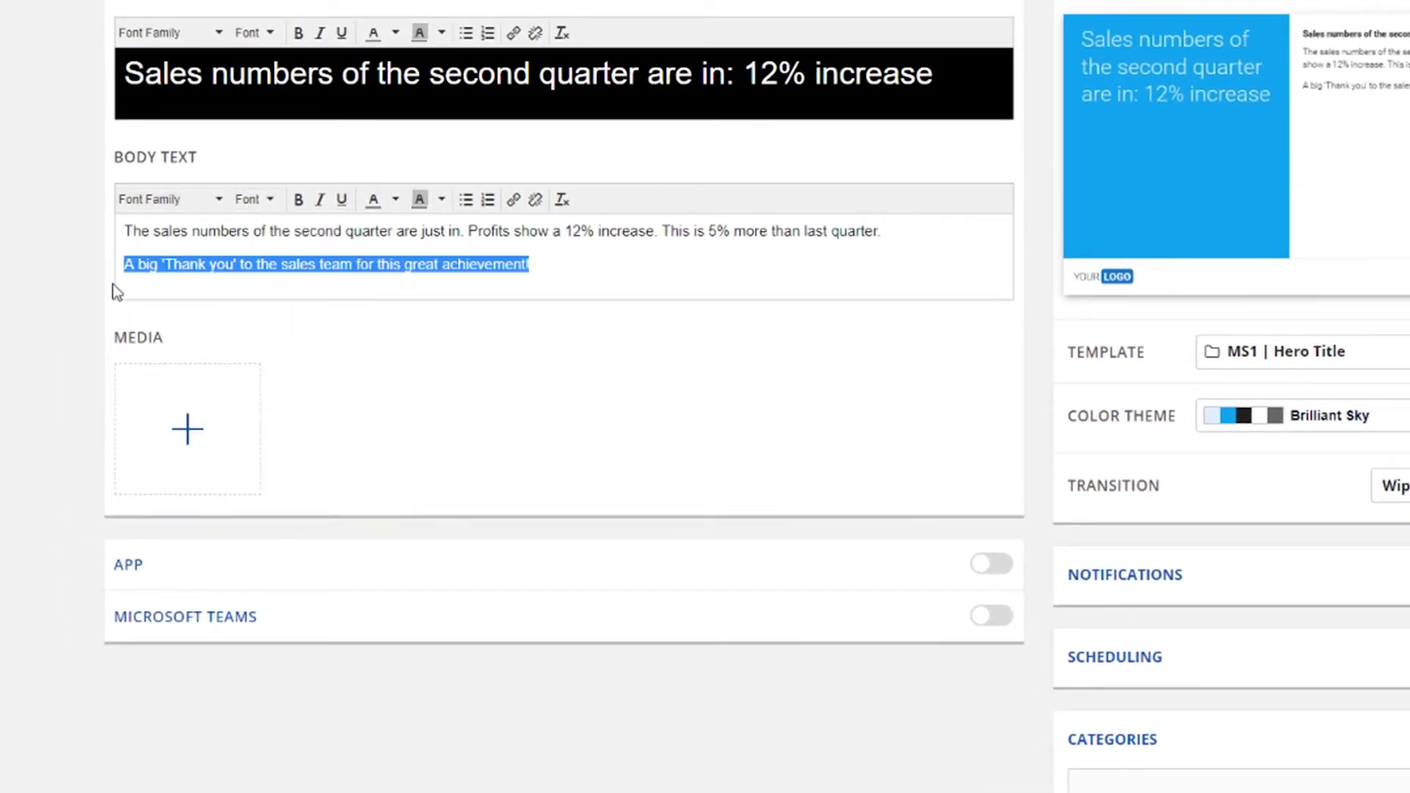
{"action": "left_click", "coordinate": [468, 203]}
{"action": "left_click", "coordinate": [486, 202]}
{"action": "left_click", "coordinate": [486, 200]}
{"action": "left_click", "coordinate": [513, 199]}
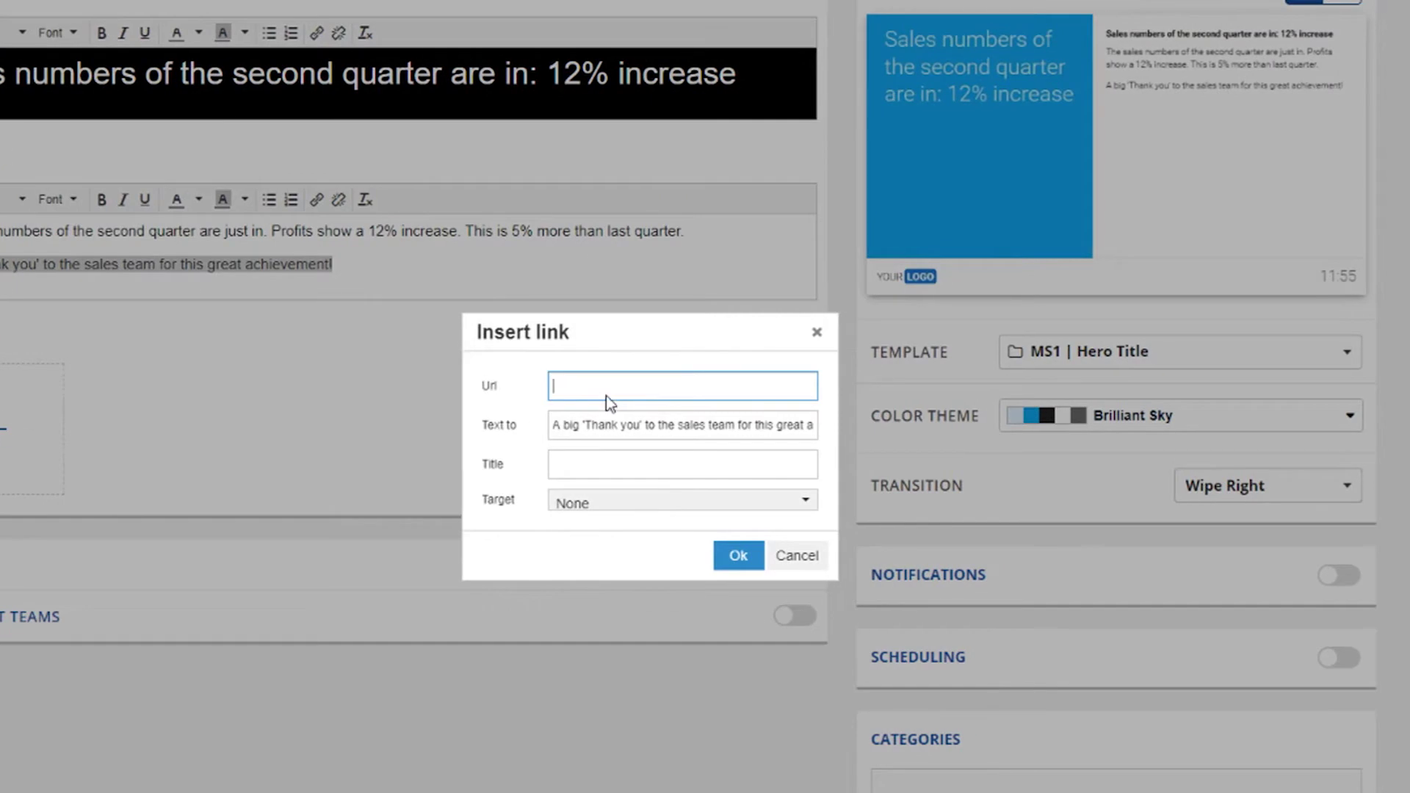
{"action": "type", "text": "https://www.netpresenter.com"}
{"action": "left_click", "coordinate": [737, 555]}
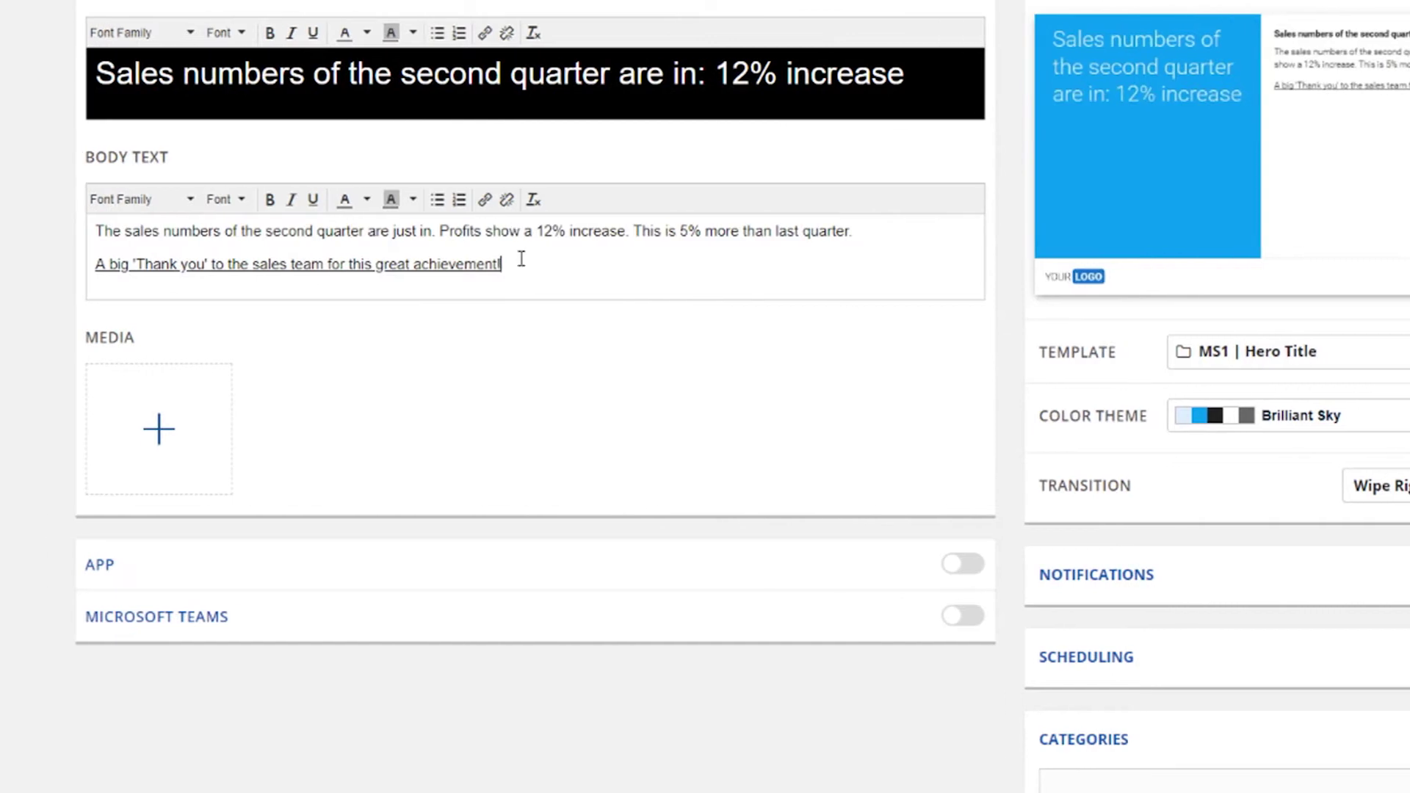
{"action": "left_click_drag", "start_coordinate": [437, 264], "coordinate": [9, 285]}
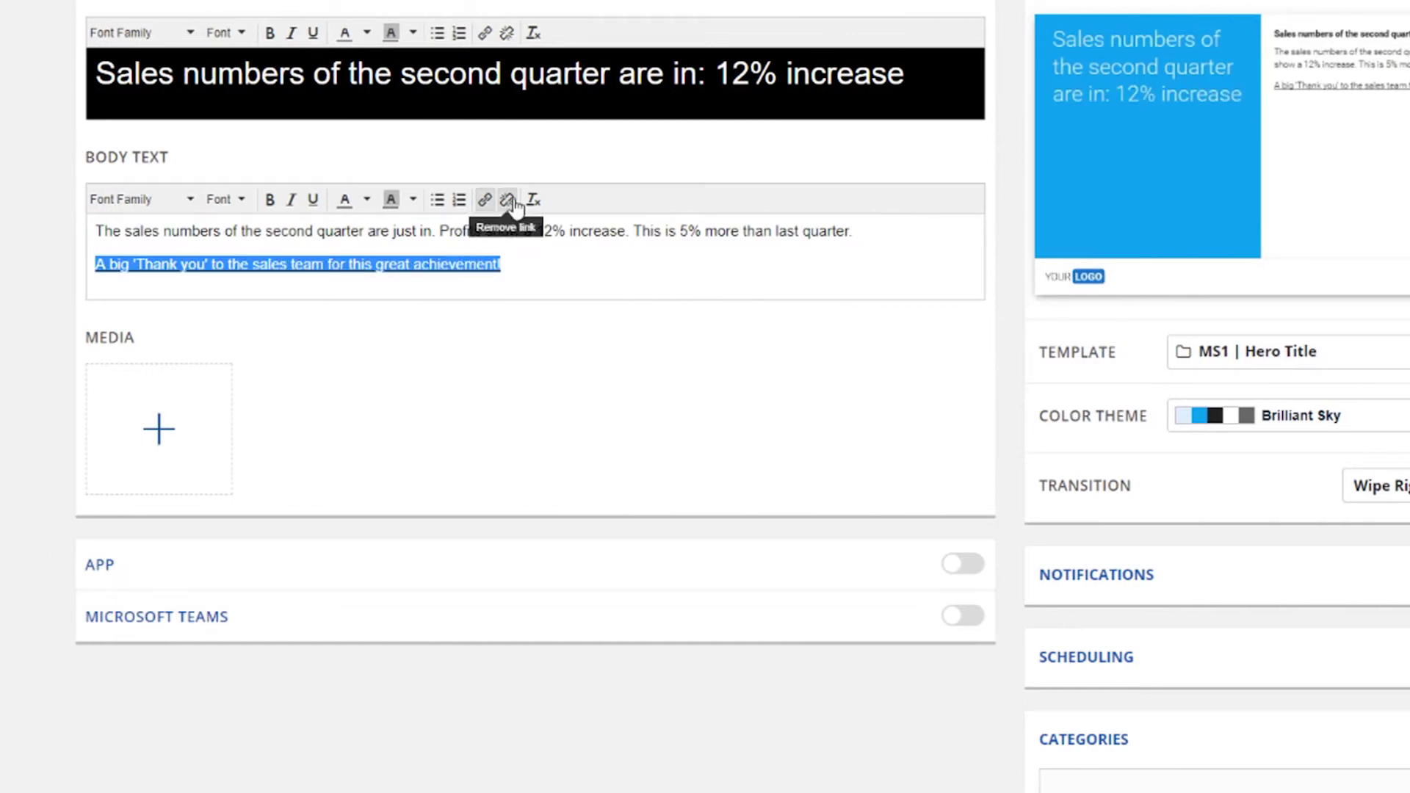
{"action": "left_click", "coordinate": [513, 203]}
Step: Add image media and upload sales.jpg from the Pictures folder
{"action": "left_click", "coordinate": [505, 333]}
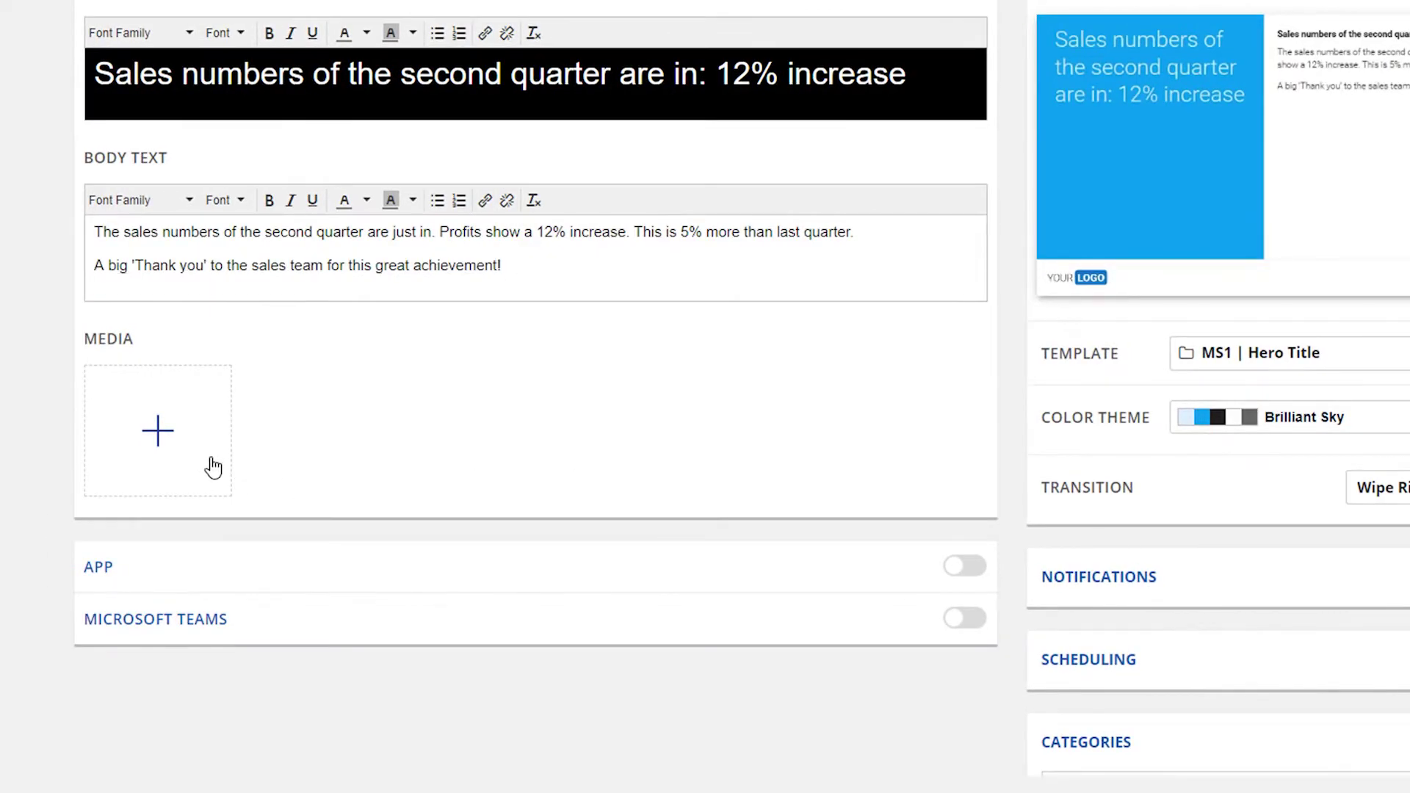
{"action": "left_click", "coordinate": [213, 467]}
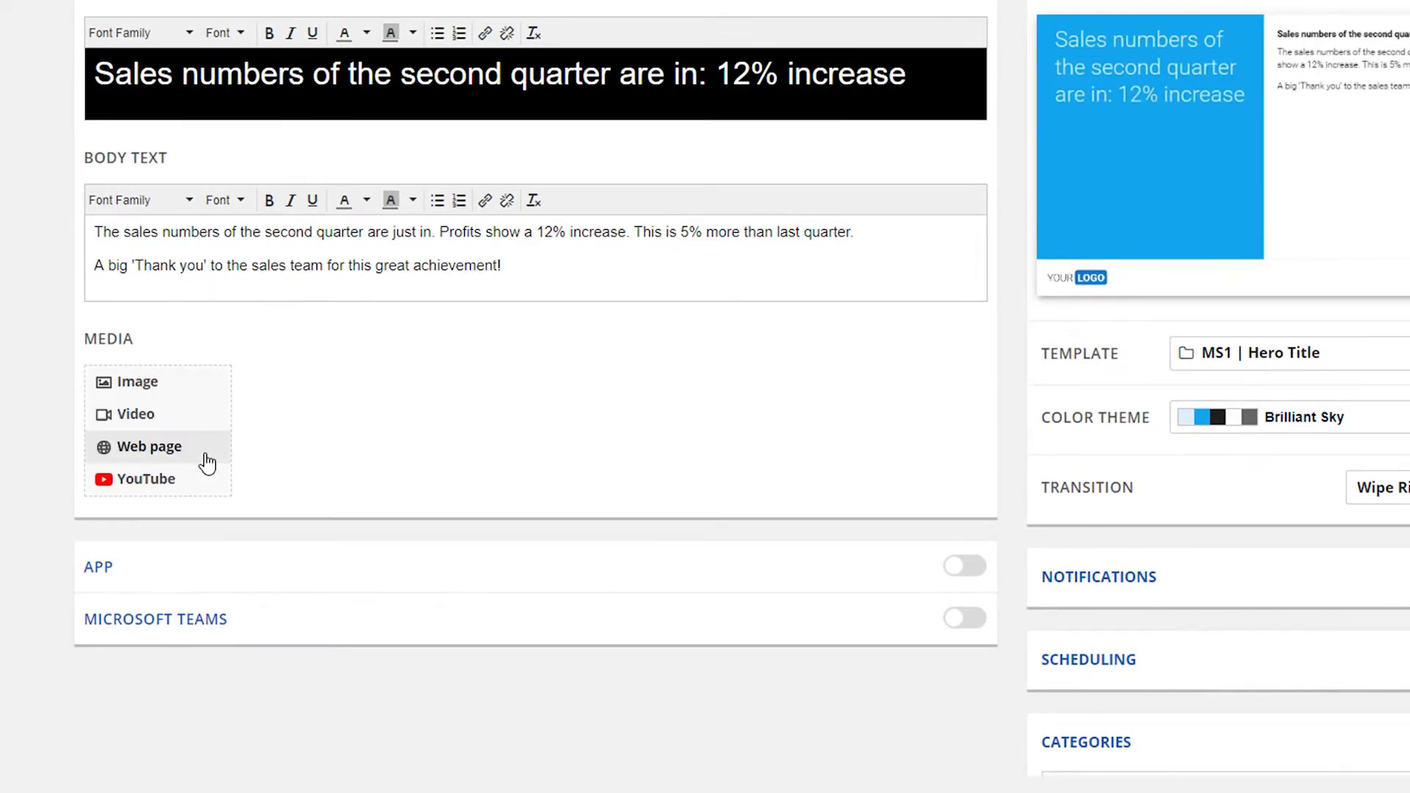
{"action": "left_click", "coordinate": [188, 389]}
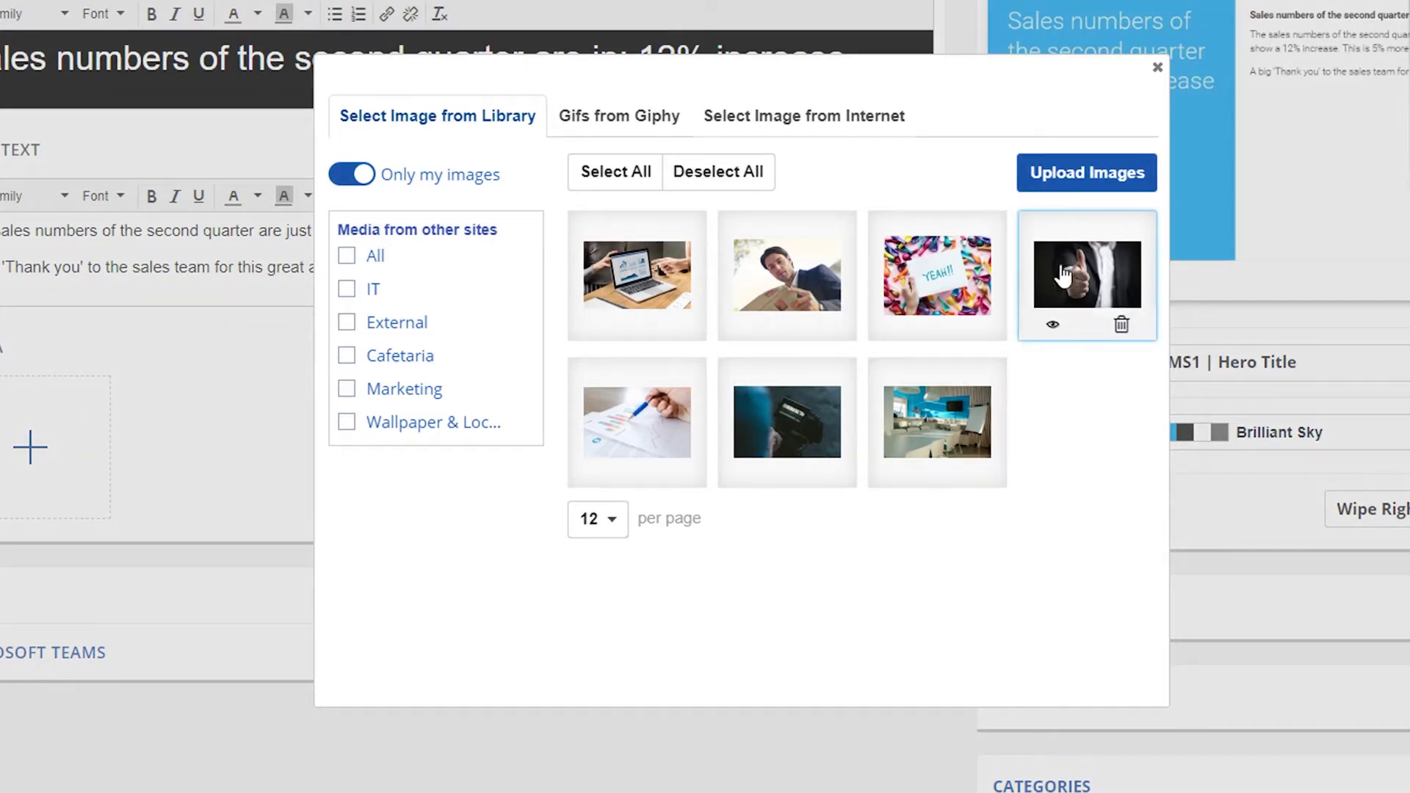
{"action": "left_click", "coordinate": [1096, 184]}
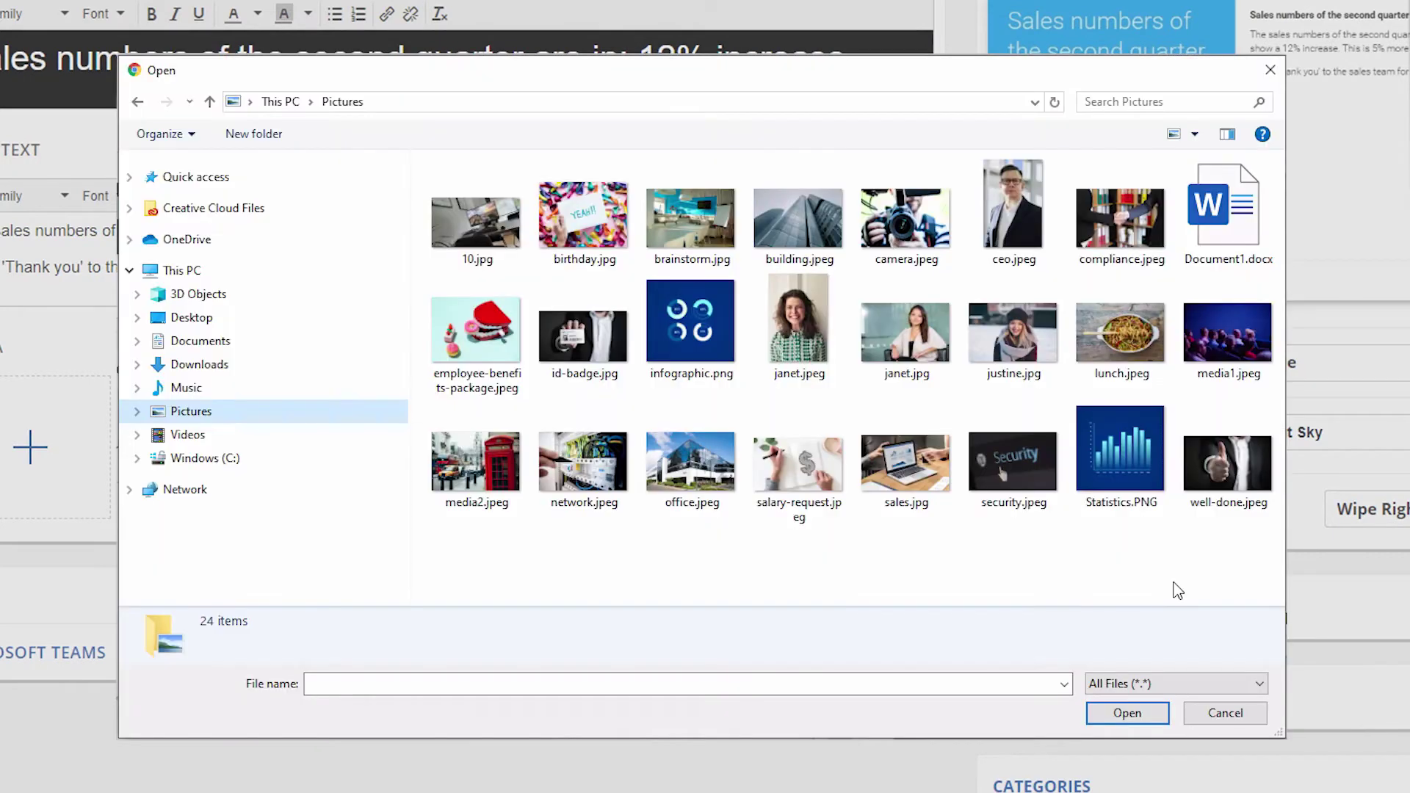
{"action": "left_click", "coordinate": [922, 488]}
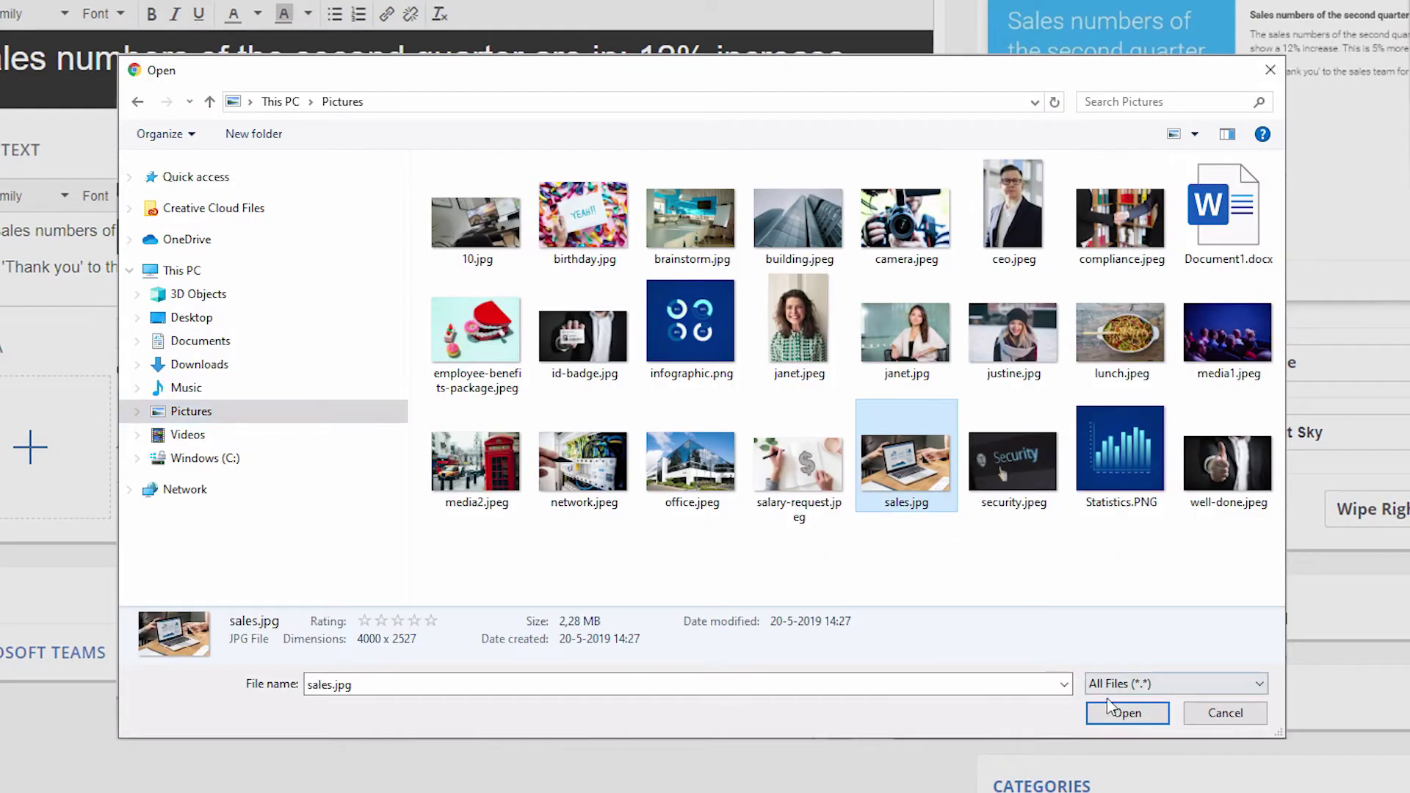
{"action": "left_click", "coordinate": [1151, 723]}
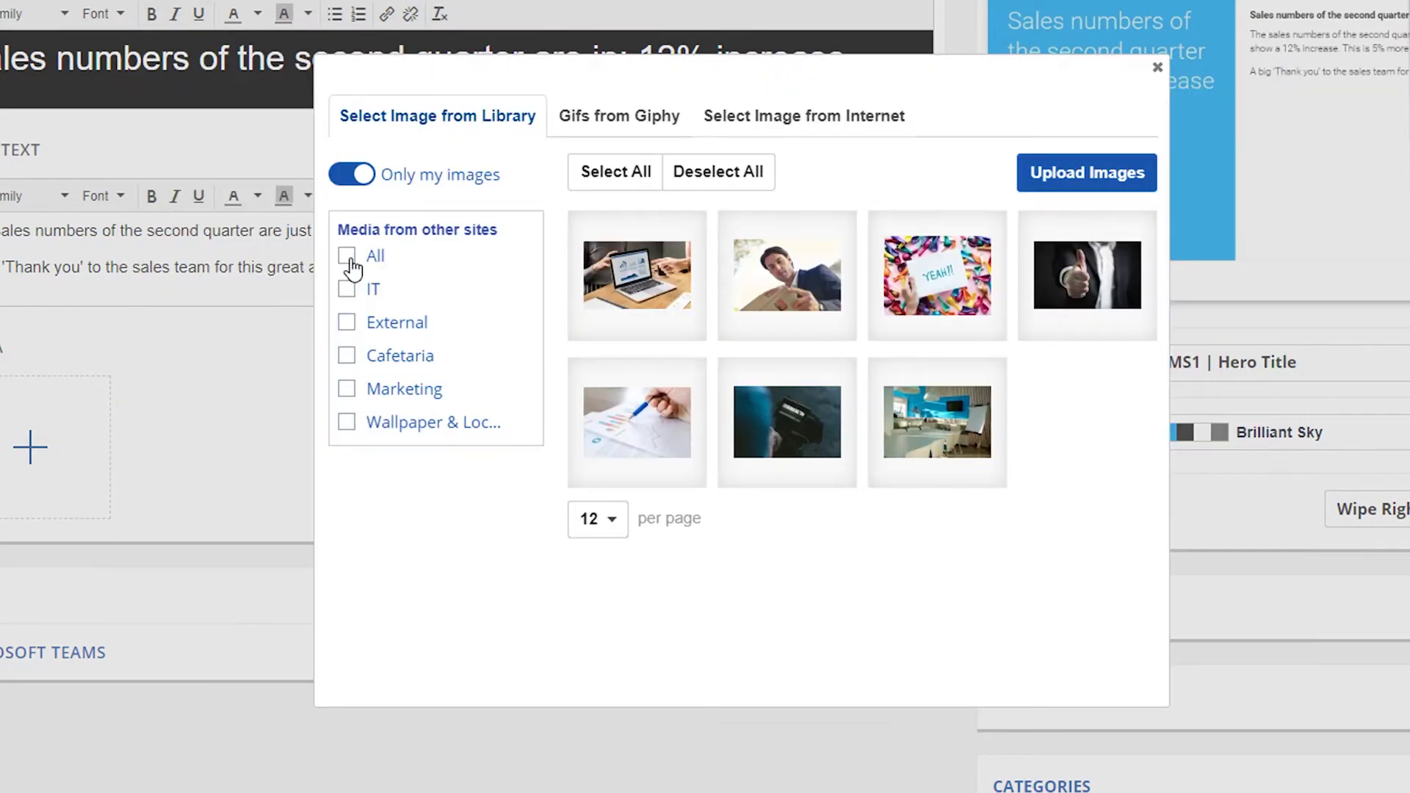
Step: Preview a pasted web image address, then return to the library showing only own images from this site
{"action": "left_click", "coordinate": [791, 128]}
{"action": "left_click", "coordinate": [688, 183]}
{"action": "type", "text": "https://images.pexels.com/photos/590022/pexels-photo-590022.jpeg?auto=compress&cs=tinysrgb&dpr=2&h=650&w=940"}
{"action": "left_click", "coordinate": [1013, 196]}
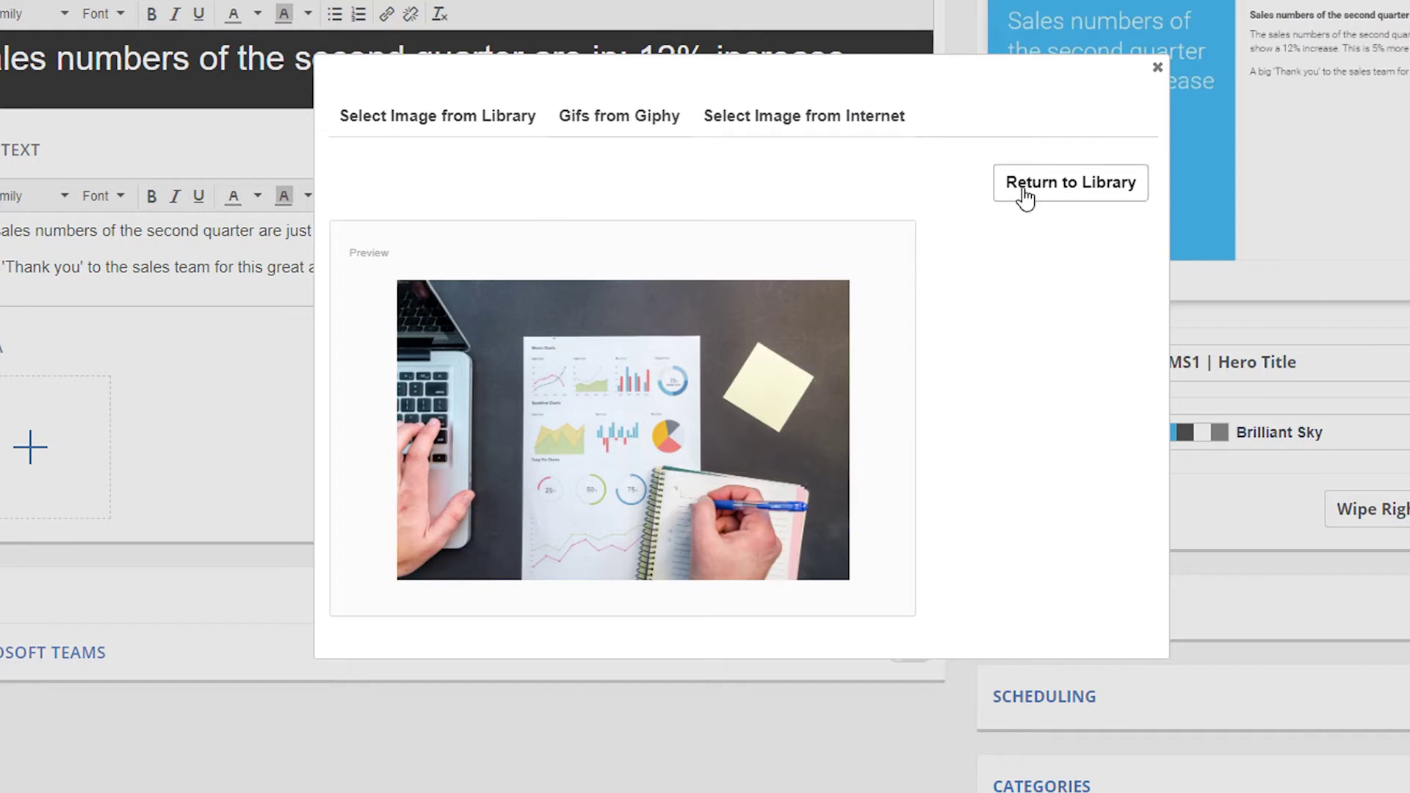
{"action": "left_click", "coordinate": [1031, 191]}
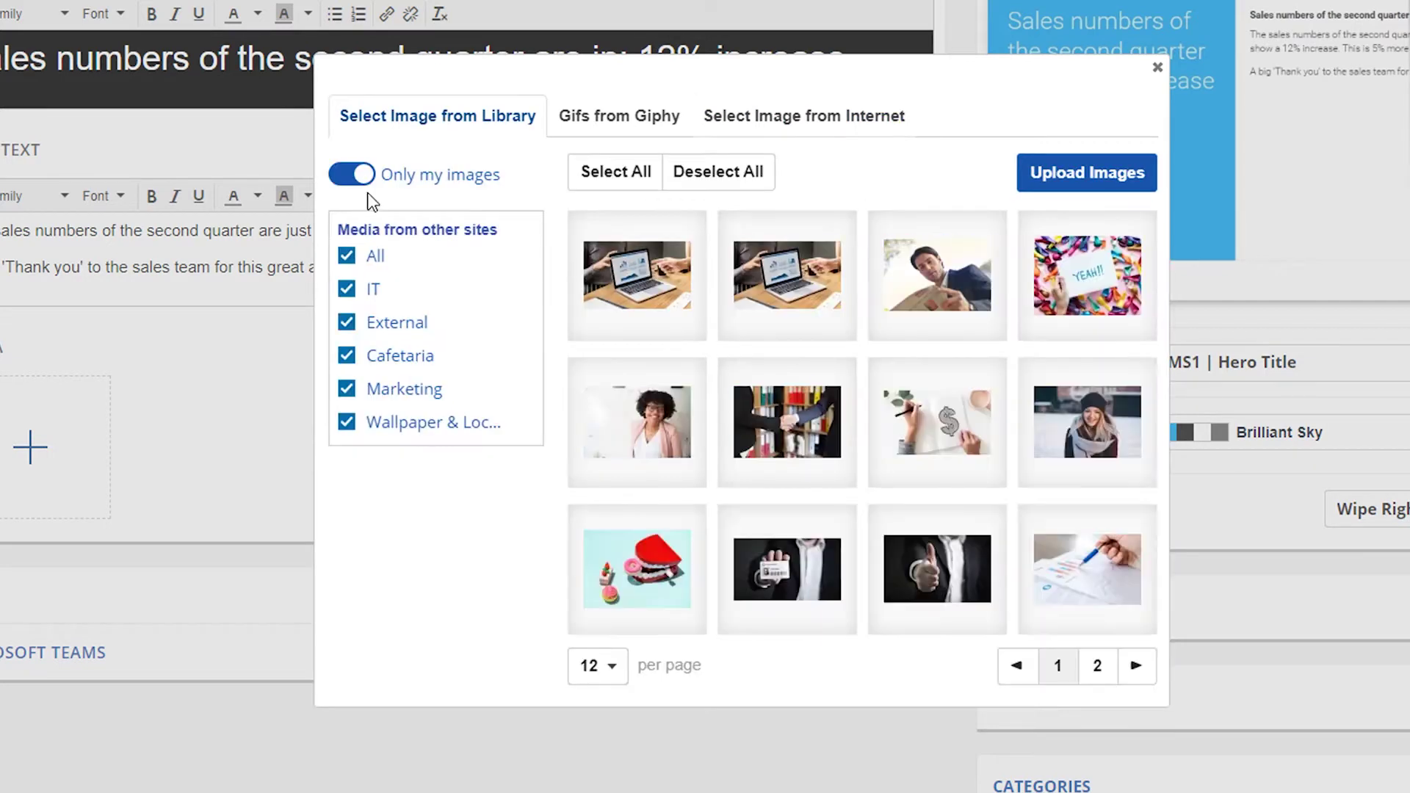
{"action": "left_click", "coordinate": [371, 184]}
{"action": "left_click", "coordinate": [354, 179]}
{"action": "left_click", "coordinate": [350, 258]}
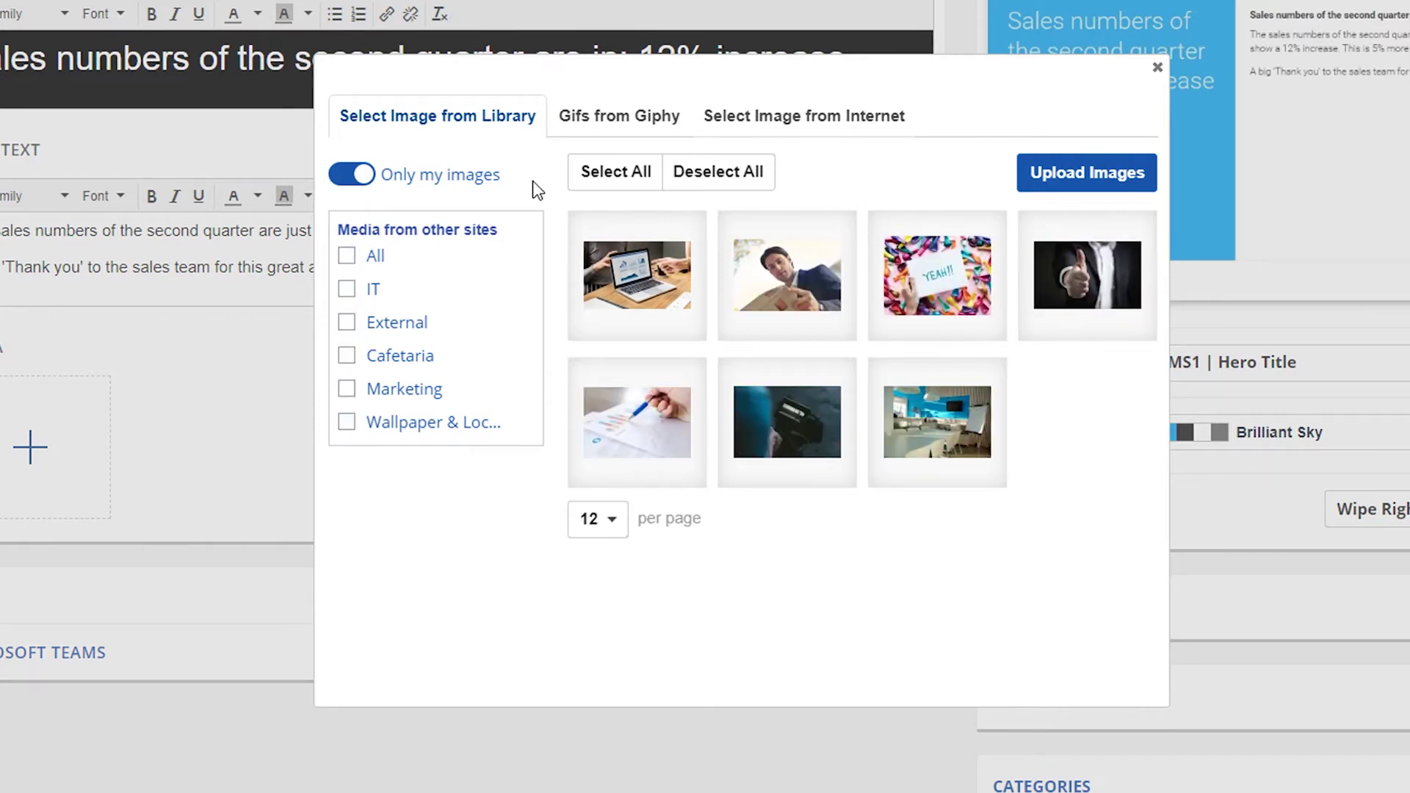
Step: Search Giphy for 'great', insert the thumbs-up car GIF, then remove it again
{"action": "left_click", "coordinate": [621, 129]}
{"action": "left_click", "coordinate": [616, 197]}
{"action": "type", "text": "great"}
{"action": "left_click", "coordinate": [1119, 185]}
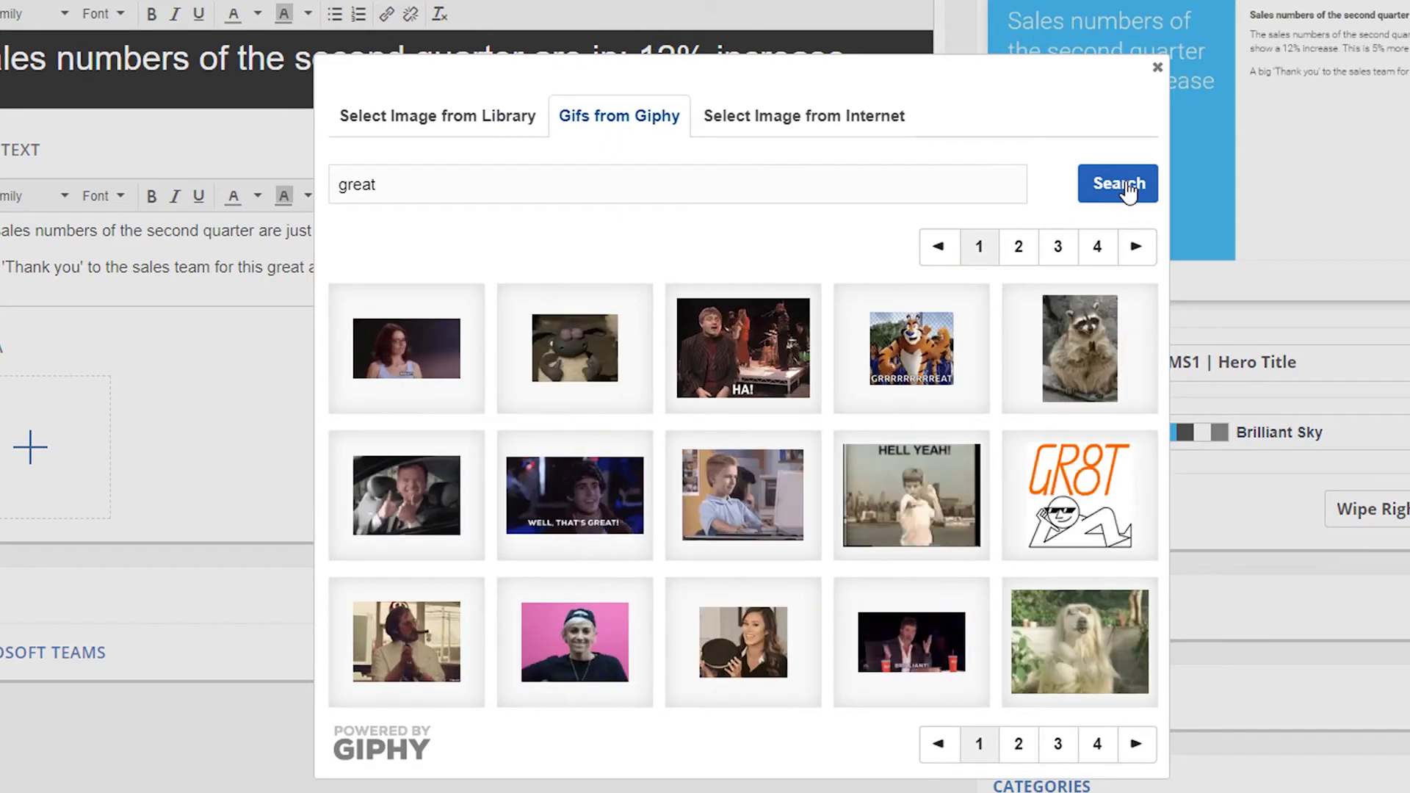
{"action": "left_click", "coordinate": [396, 497]}
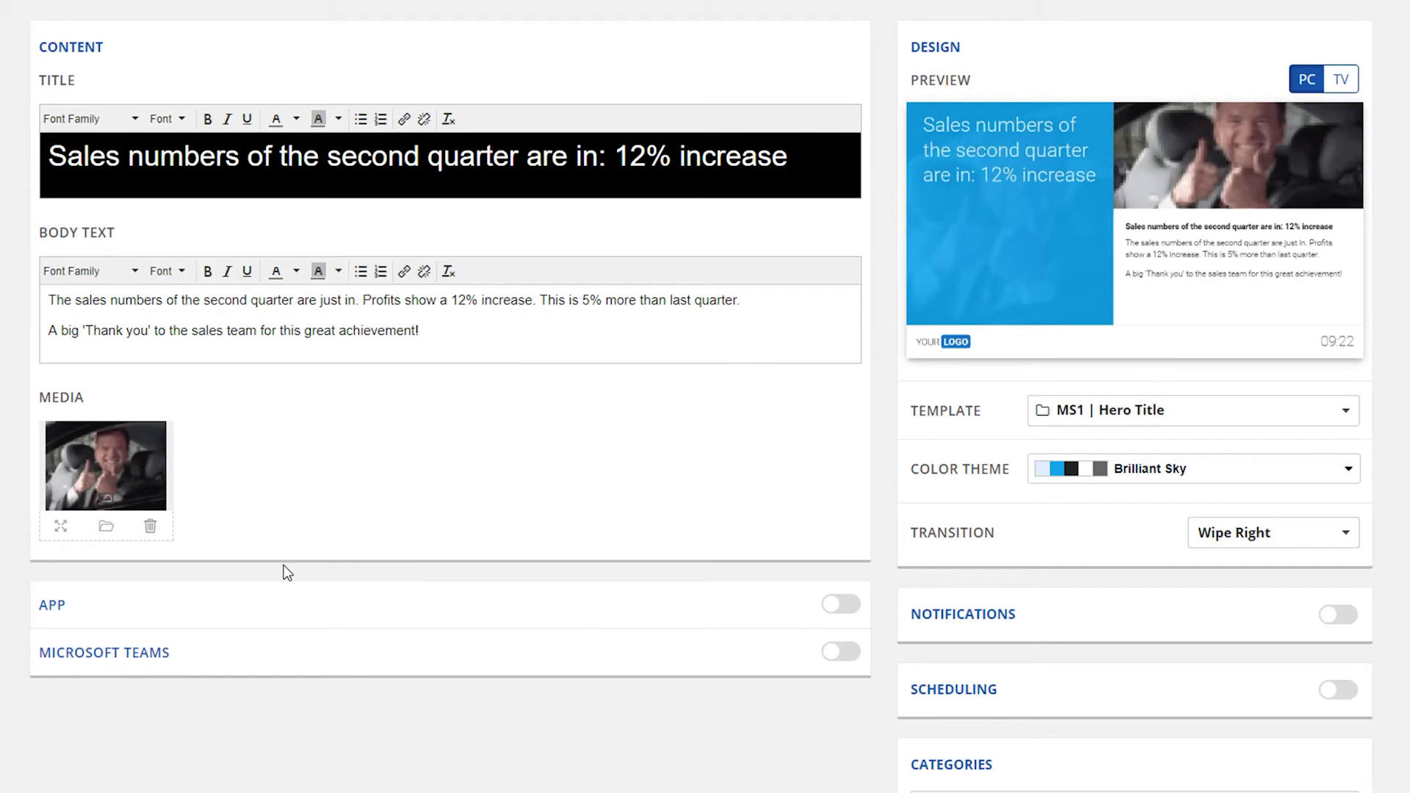
{"action": "left_click", "coordinate": [149, 525]}
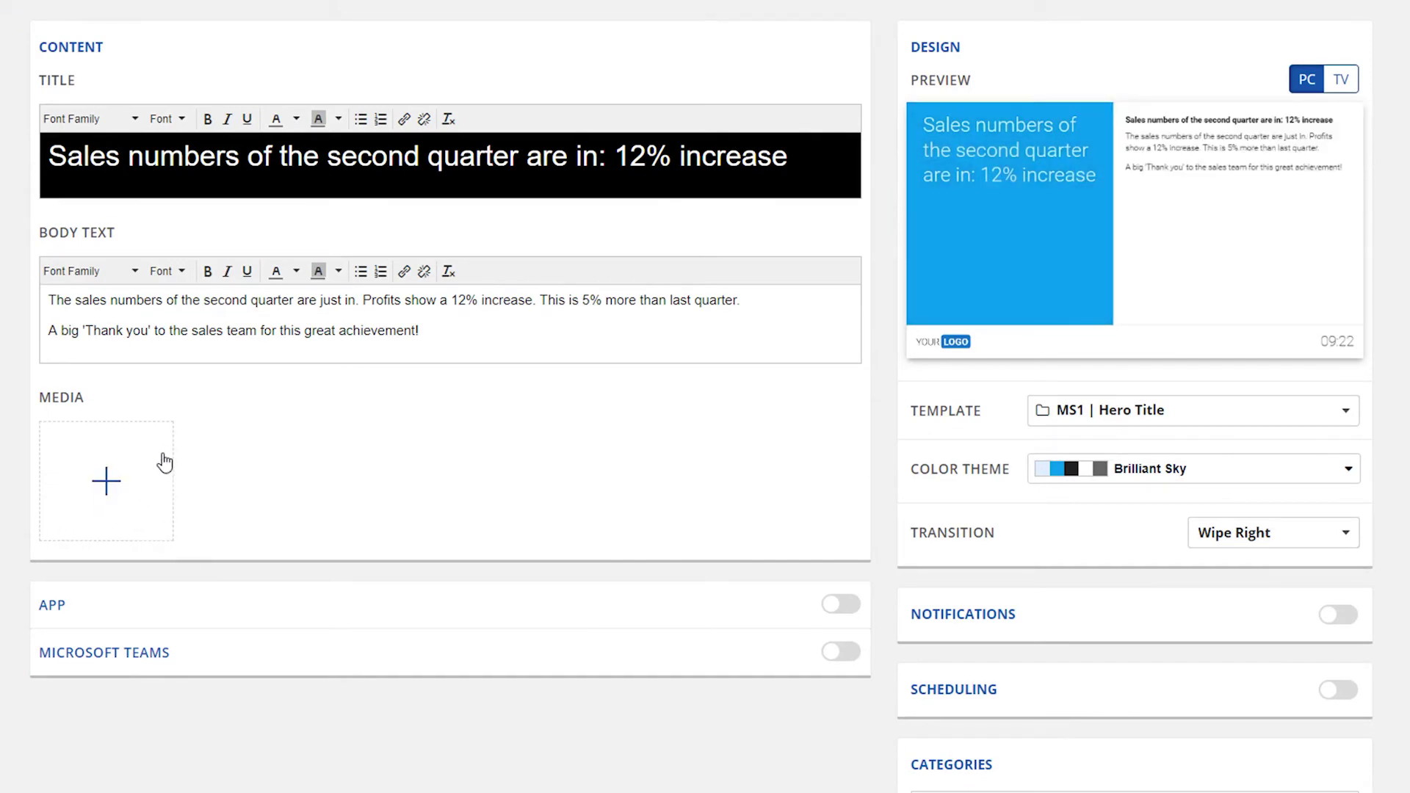
Step: Search YouTube for 'netpresenter', add the phone video as media, then remove it
{"action": "left_click", "coordinate": [158, 467]}
{"action": "left_click", "coordinate": [126, 525]}
{"action": "left_click", "coordinate": [577, 387]}
{"action": "type", "text": "netpresenter"}
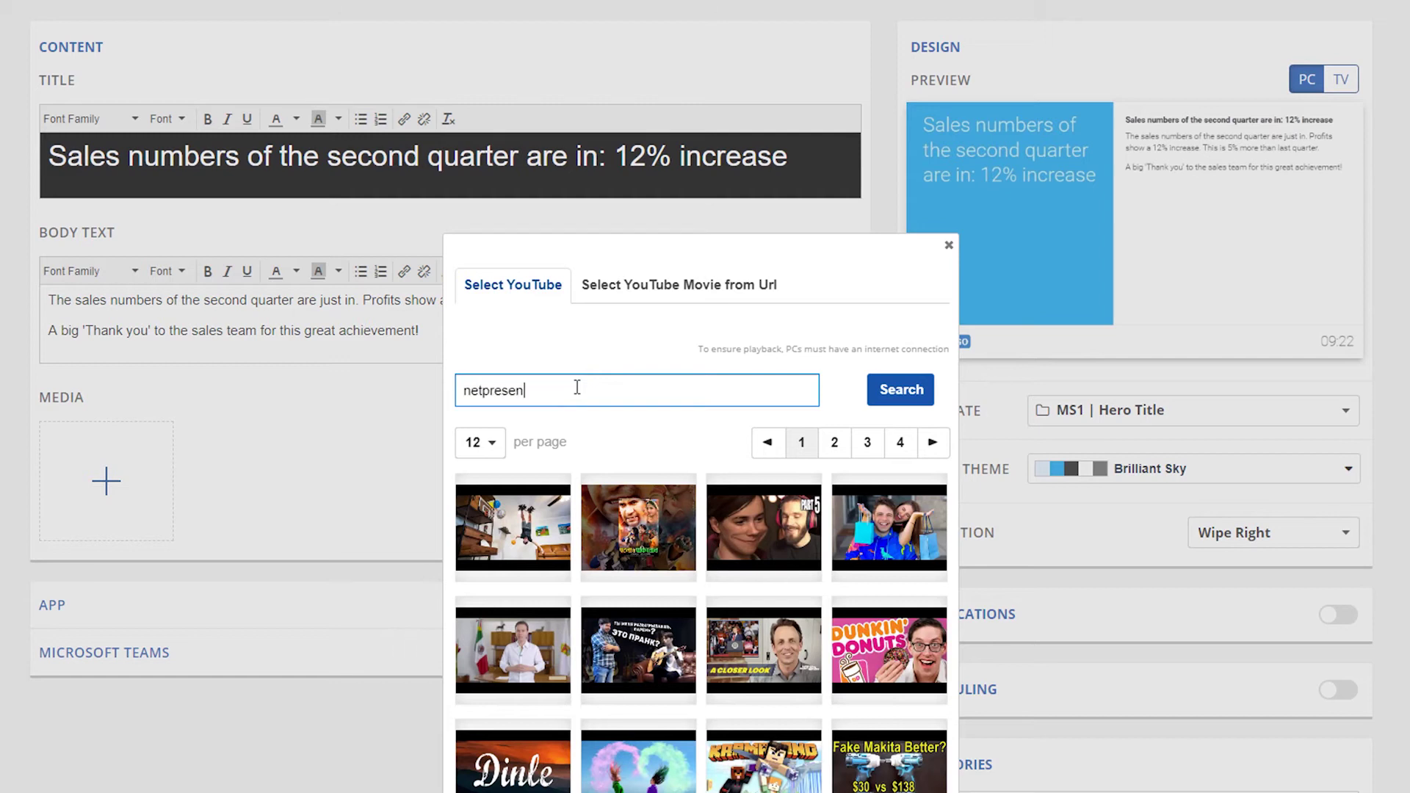
{"action": "left_click", "coordinate": [896, 403]}
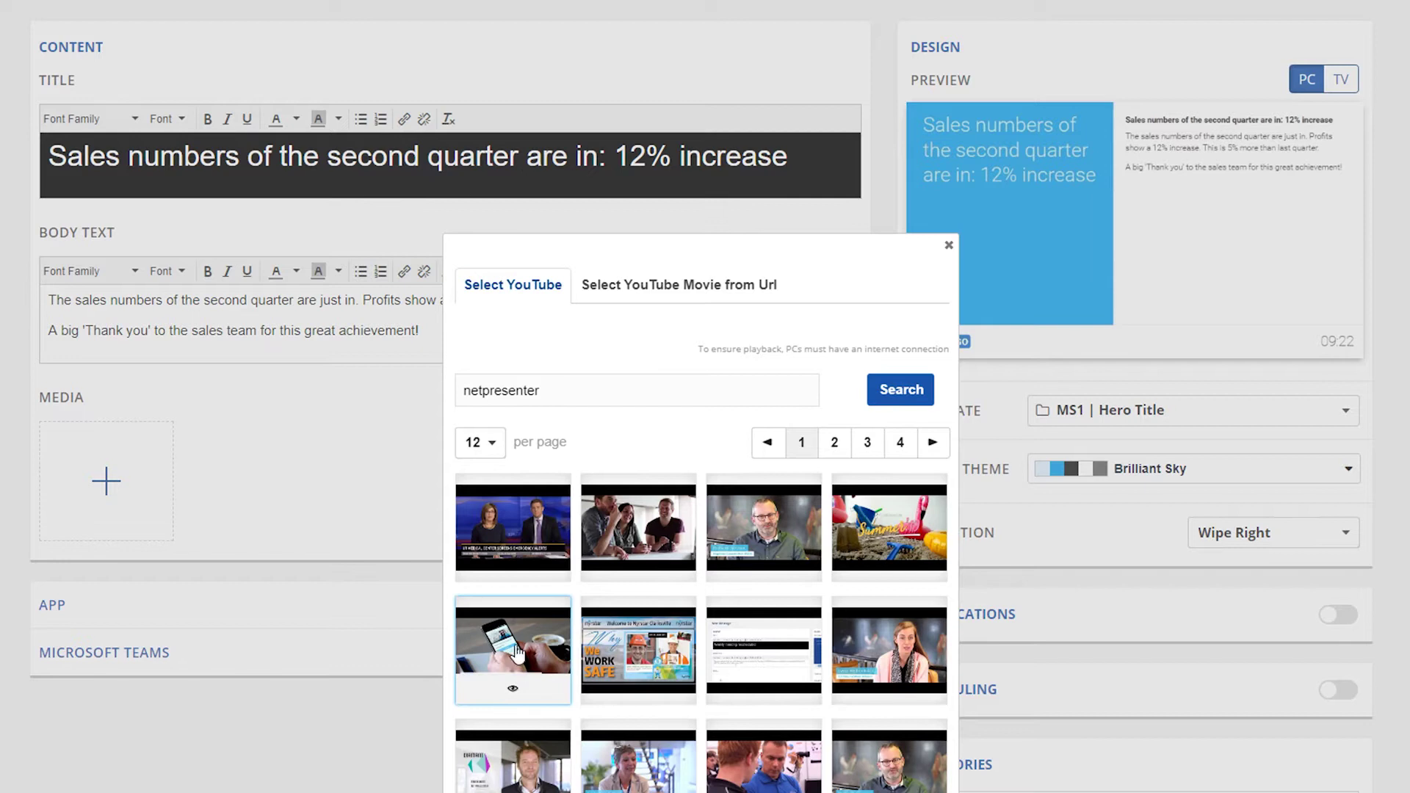
{"action": "left_click", "coordinate": [517, 651]}
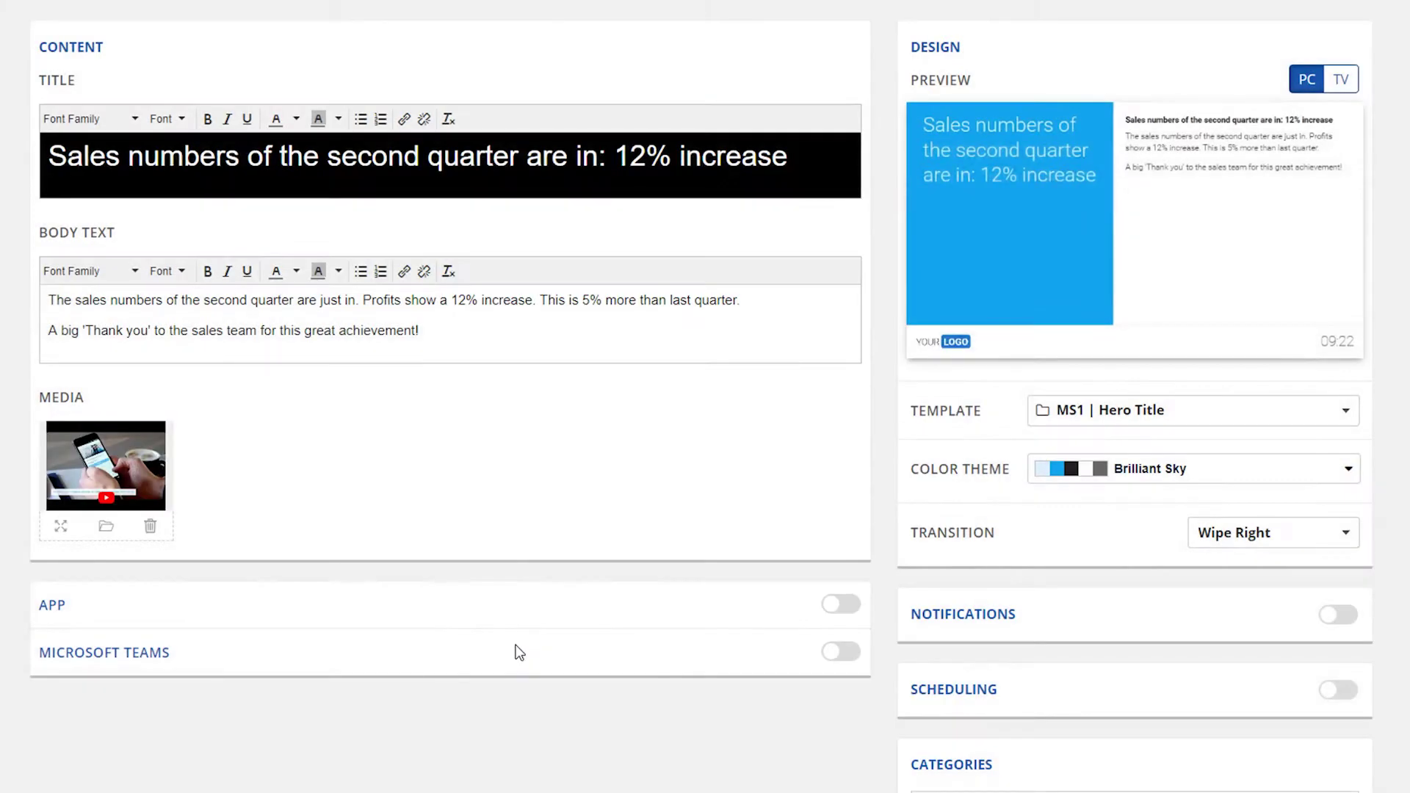
{"action": "left_click", "coordinate": [150, 526]}
{"action": "left_click", "coordinate": [131, 489]}
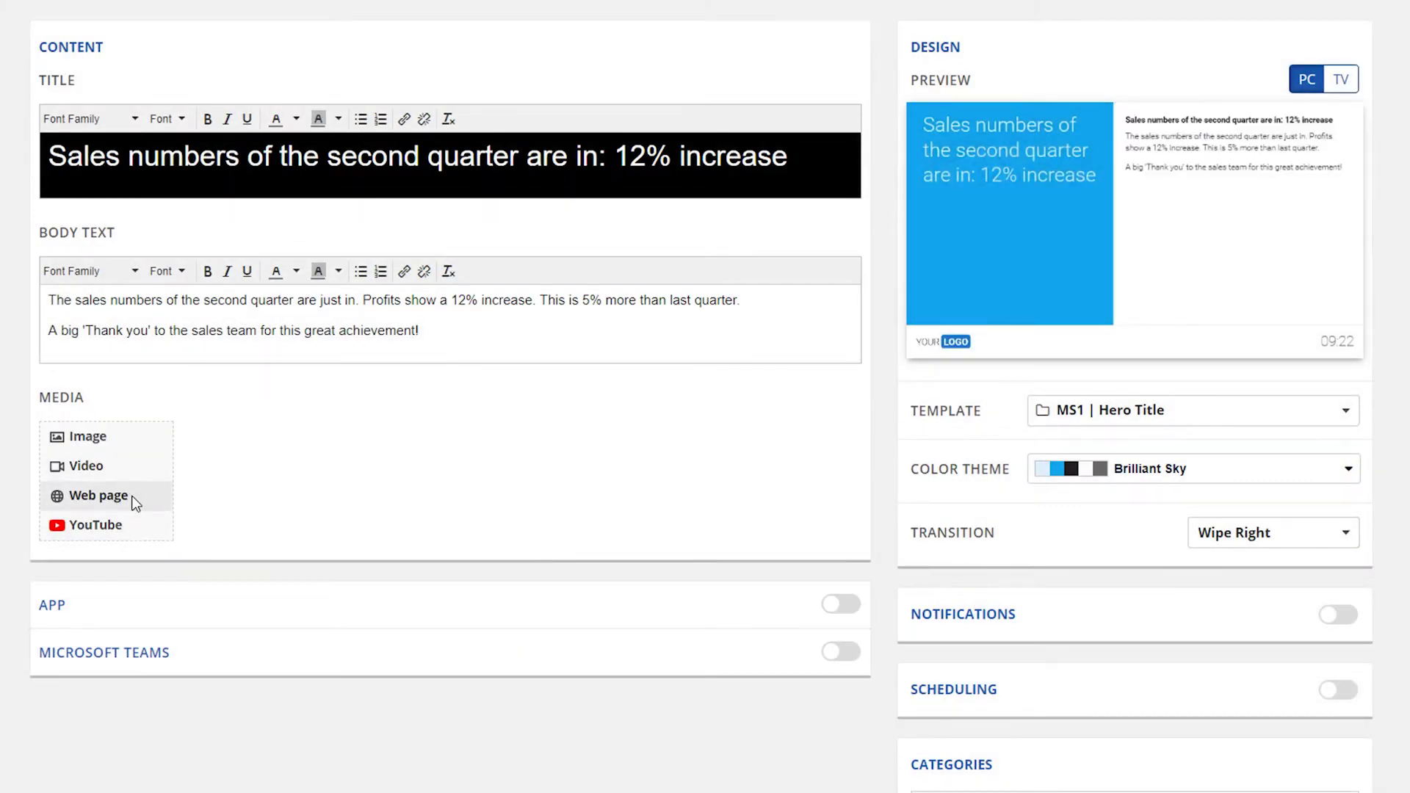
{"action": "left_click", "coordinate": [98, 495]}
{"action": "type", "text": "https://www."}
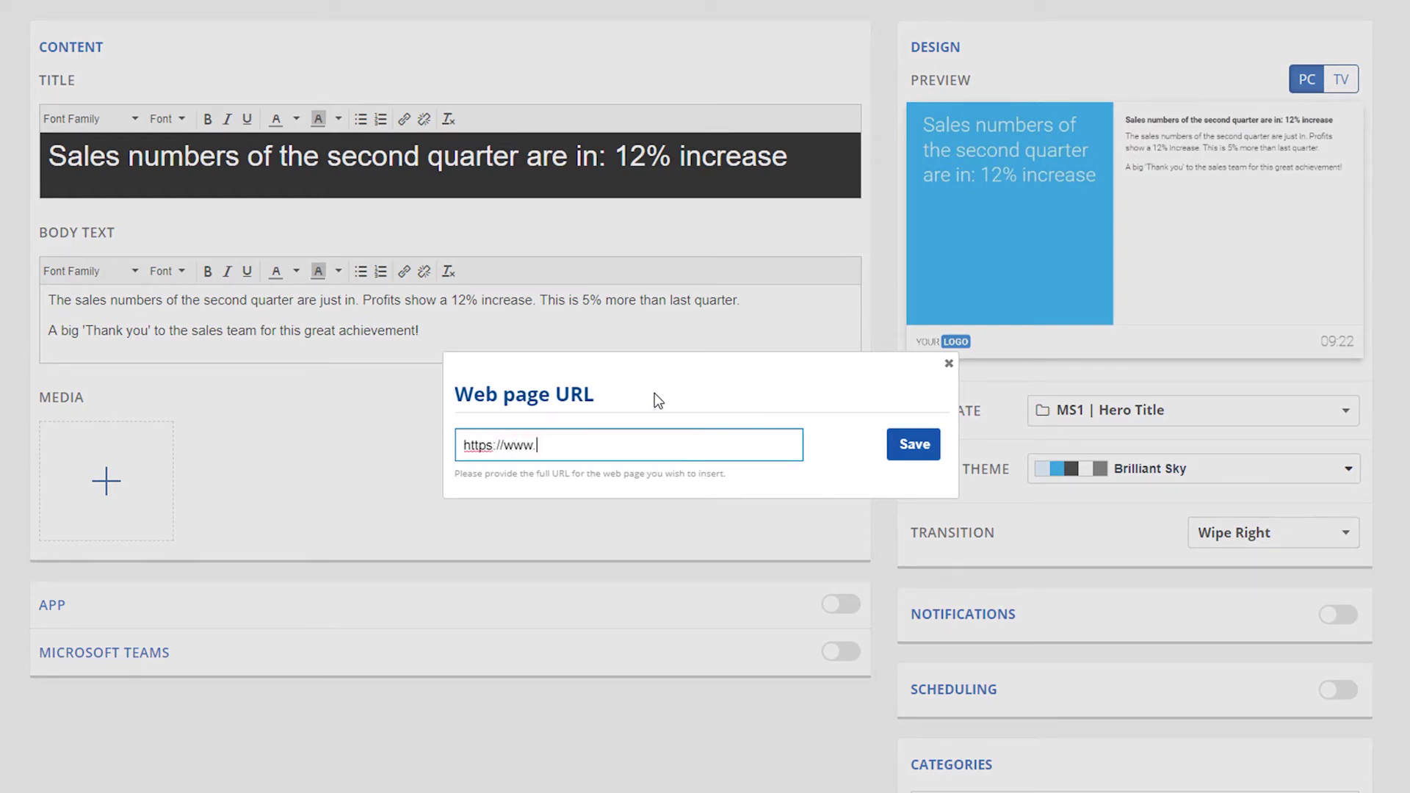
{"action": "type", "text": "netpresenter.com"}
{"action": "left_click", "coordinate": [904, 445]}
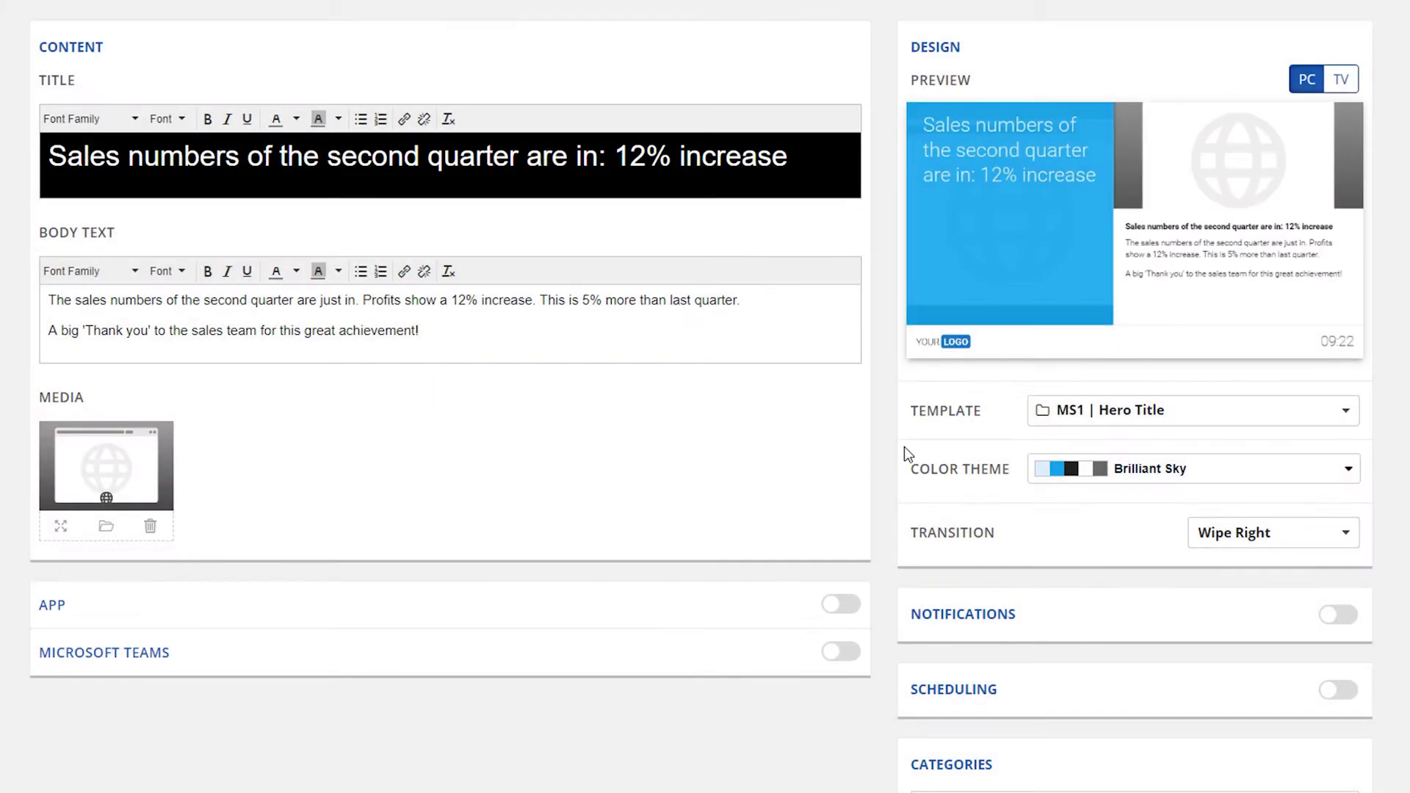
{"action": "left_click", "coordinate": [150, 526]}
Step: Set the laptop photo from the image library as the message's media image
{"action": "left_click", "coordinate": [132, 485]}
{"action": "left_click", "coordinate": [126, 440]}
{"action": "left_click", "coordinate": [462, 173]}
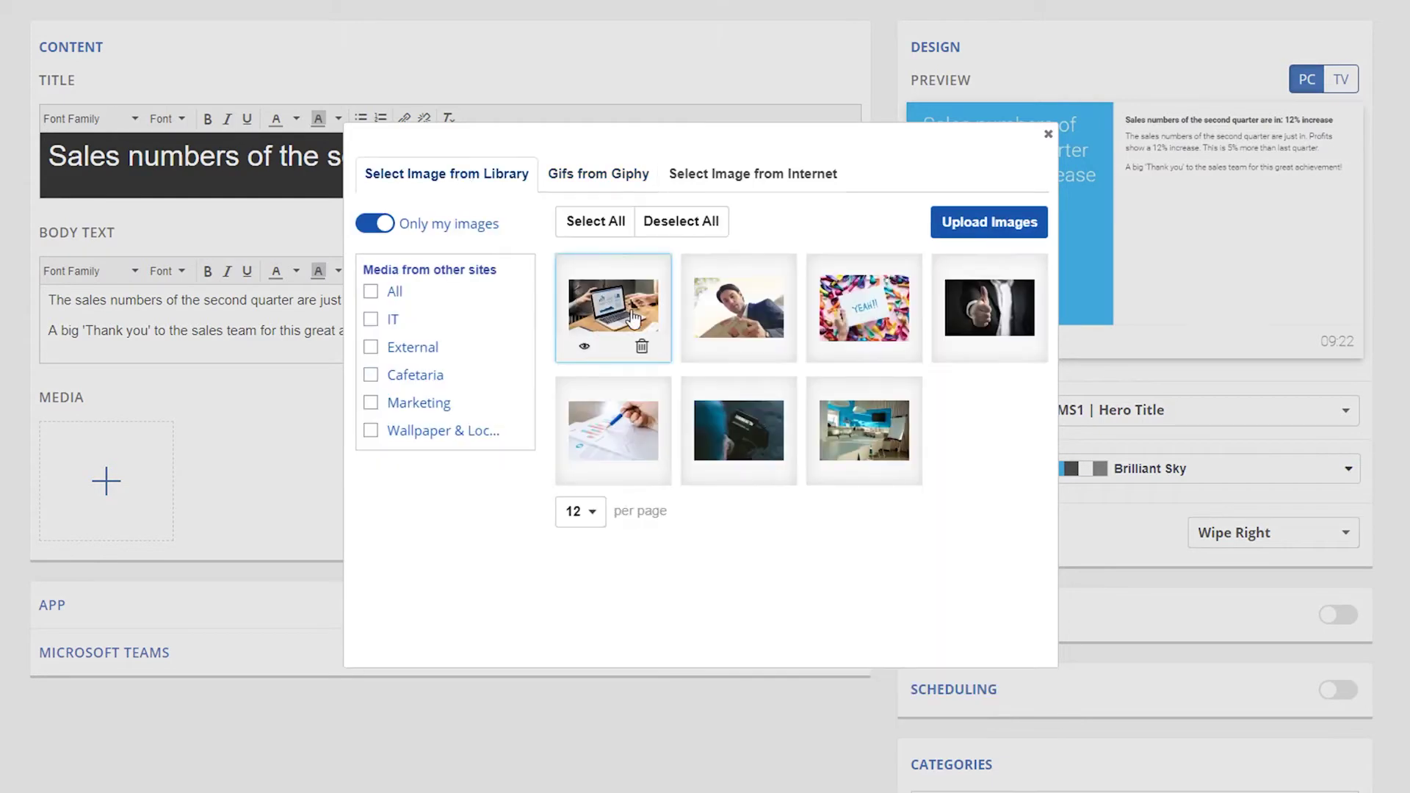
{"action": "left_click", "coordinate": [614, 279]}
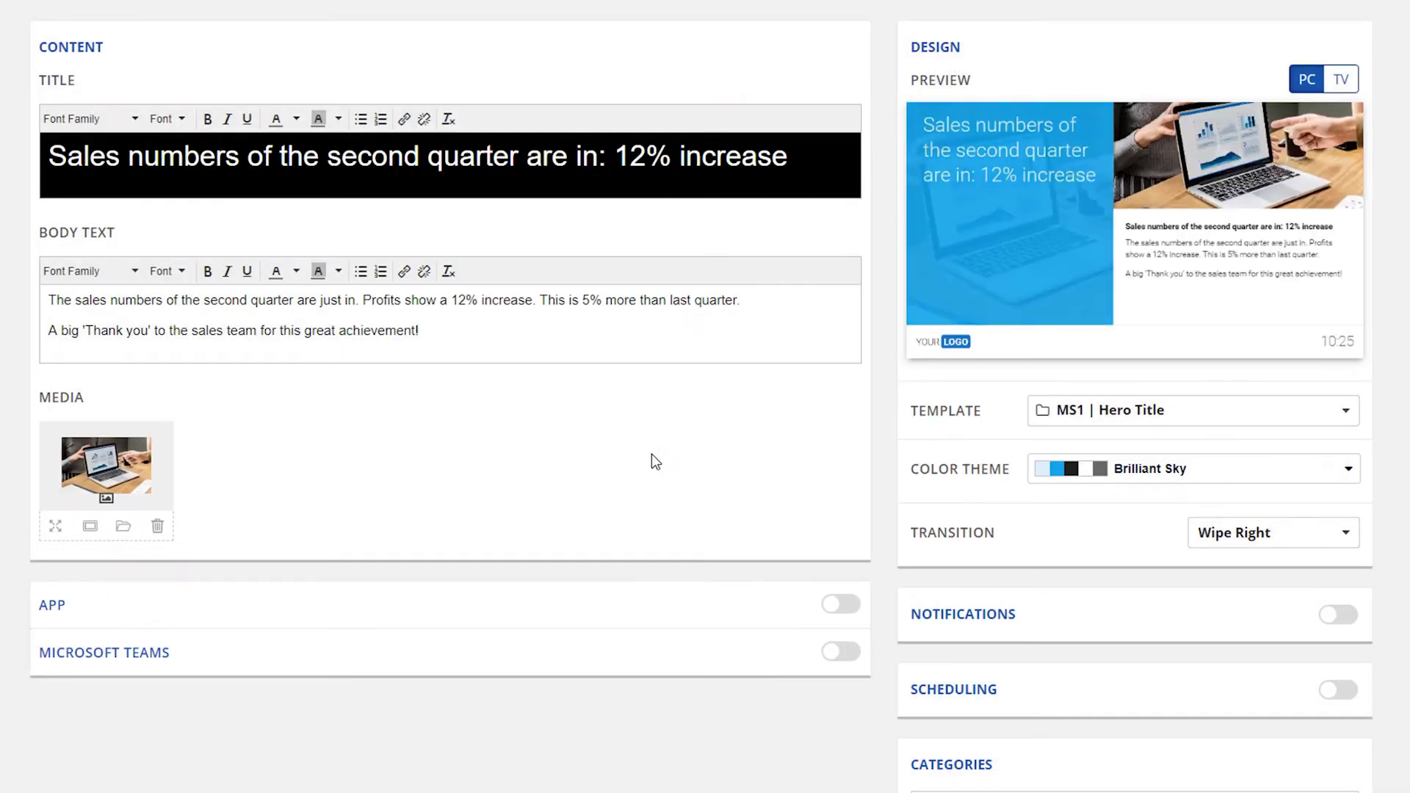
{"action": "scroll", "coordinate": [1174, 514], "scroll_direction": "down", "scroll_amount": 7}
{"action": "left_click", "coordinate": [1234, 523]}
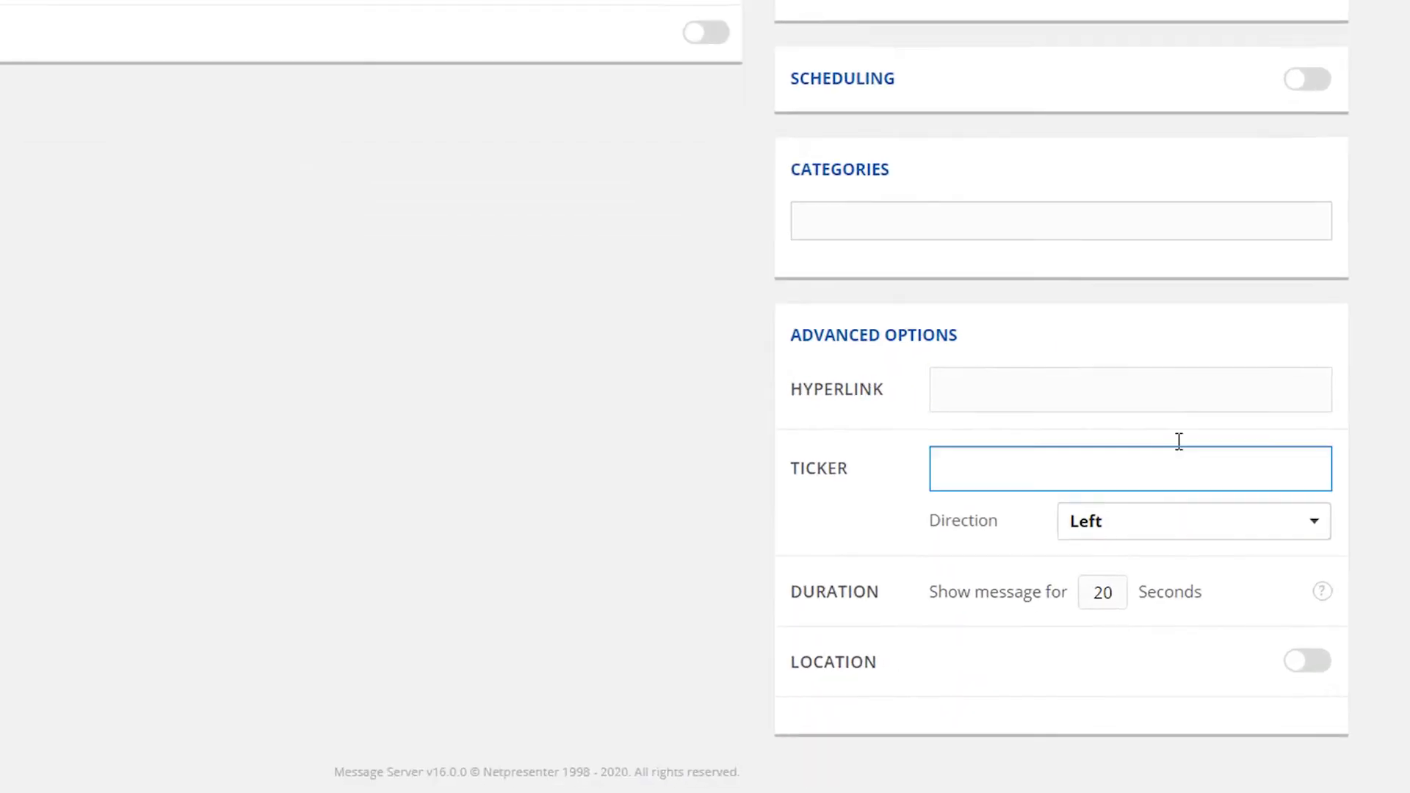
{"action": "left_click", "coordinate": [1168, 390]}
{"action": "type", "text": "https://"}
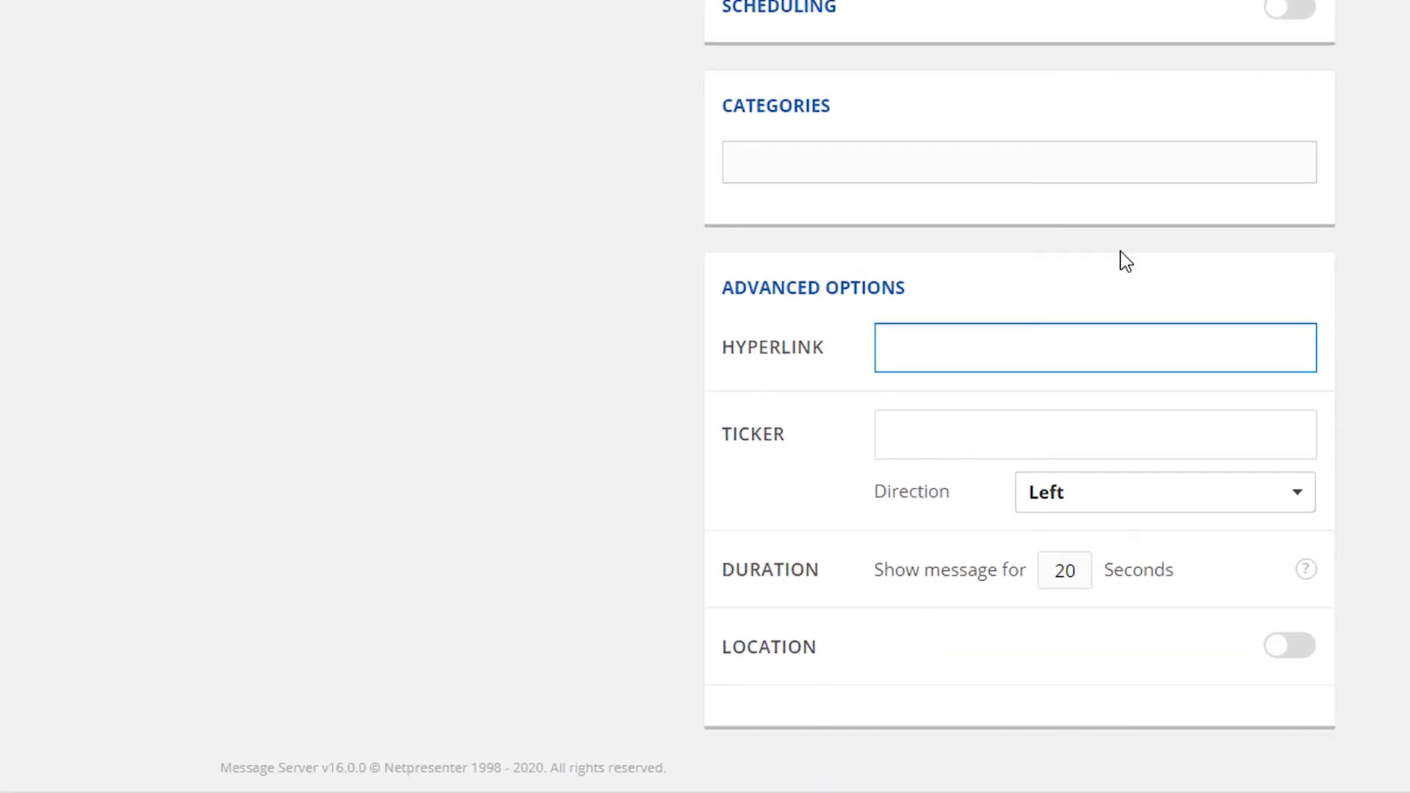
{"action": "type", "text": "www.netpresenter.com"}
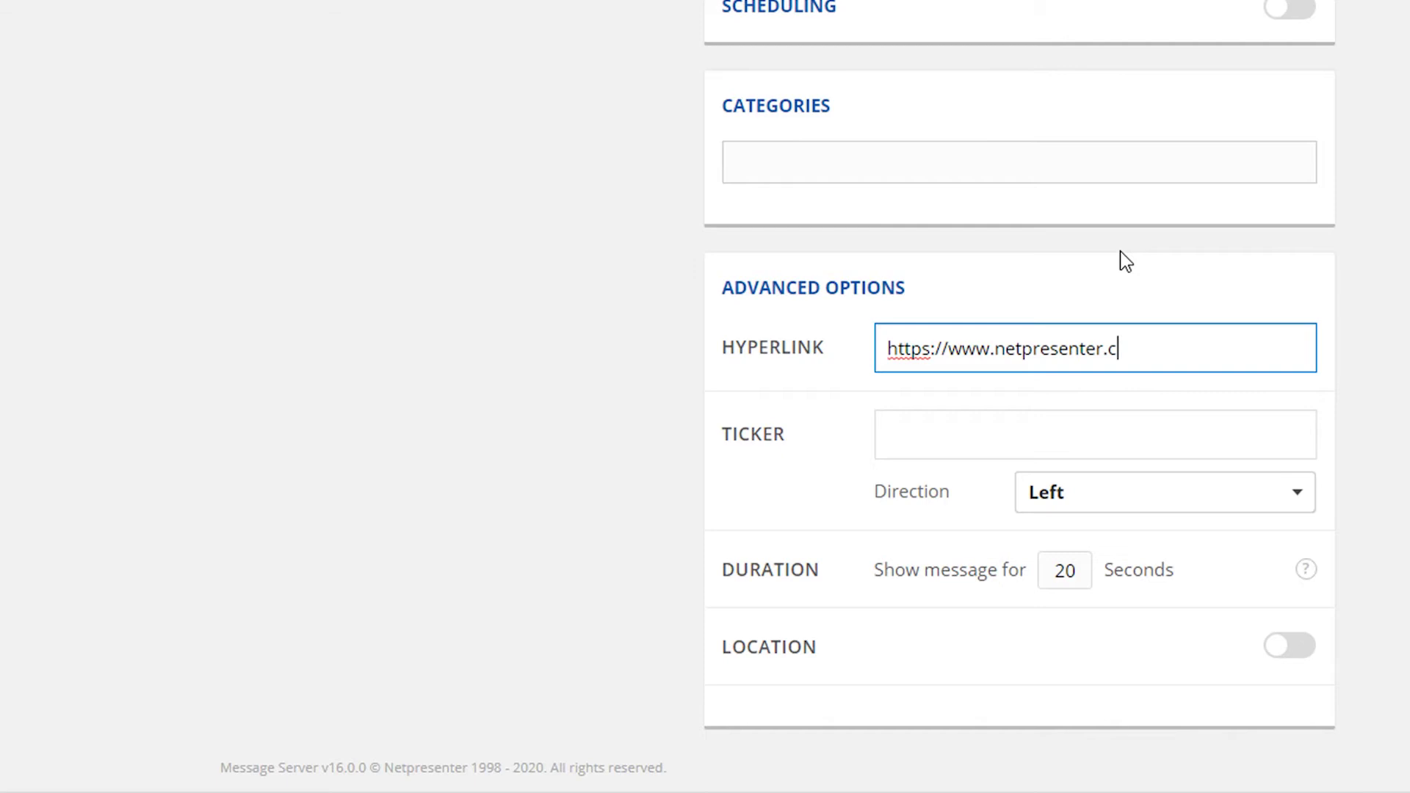
{"action": "left_click", "coordinate": [1121, 252]}
{"action": "scroll", "coordinate": [967, 409], "scroll_direction": "up", "scroll_amount": 13}
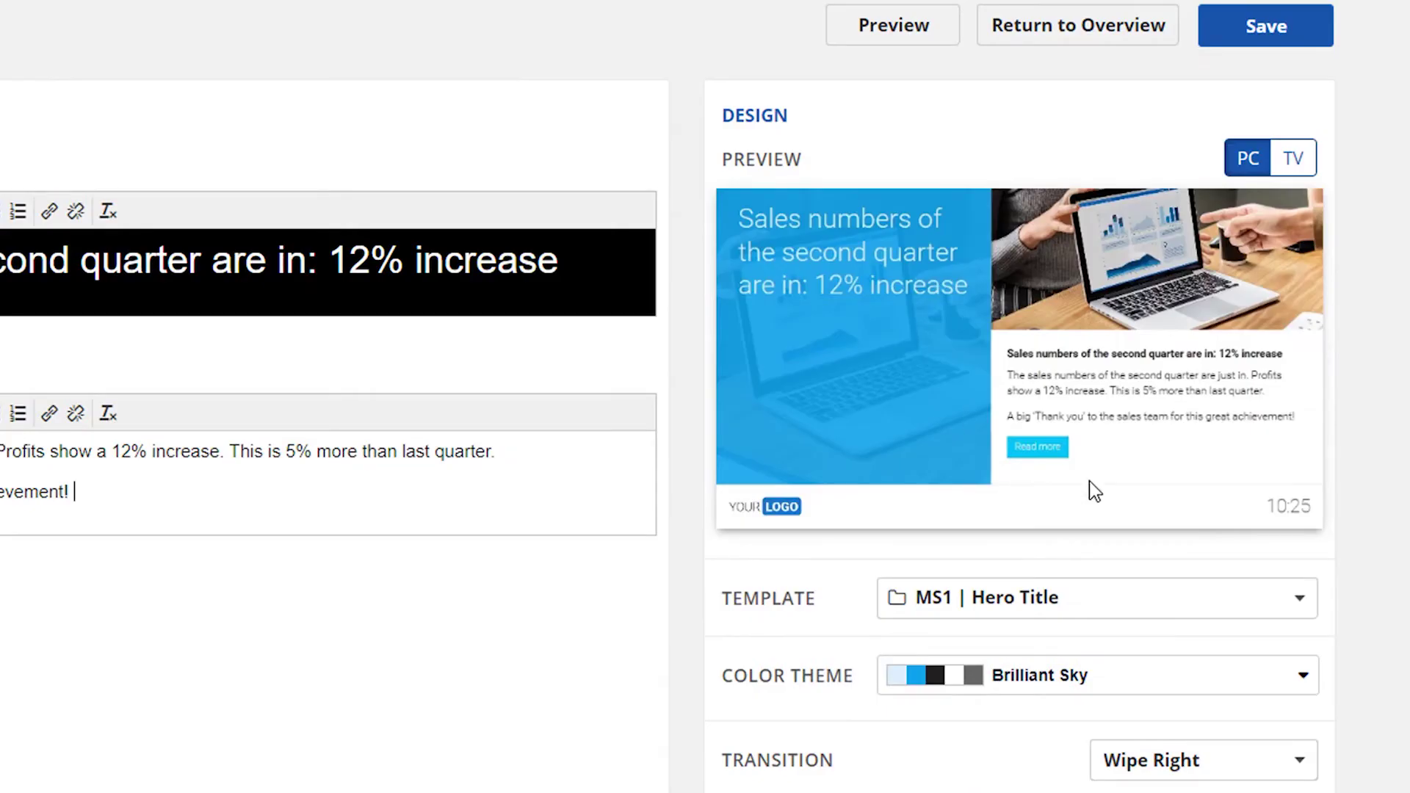
{"action": "scroll", "coordinate": [1001, 450], "scroll_direction": "down", "scroll_amount": 9}
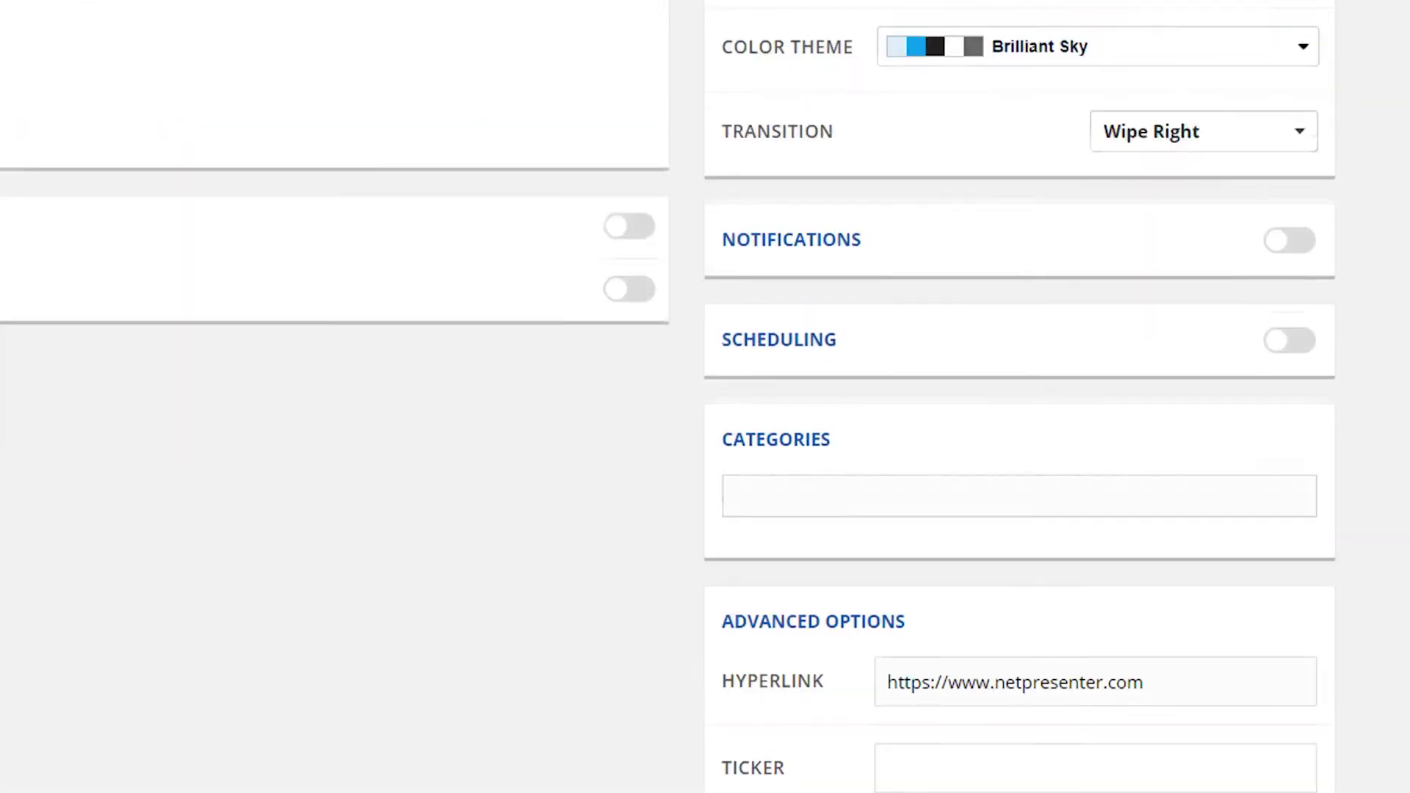
{"action": "scroll", "coordinate": [1019, 397], "scroll_direction": "down", "scroll_amount": 4}
{"action": "left_click", "coordinate": [1222, 435]}
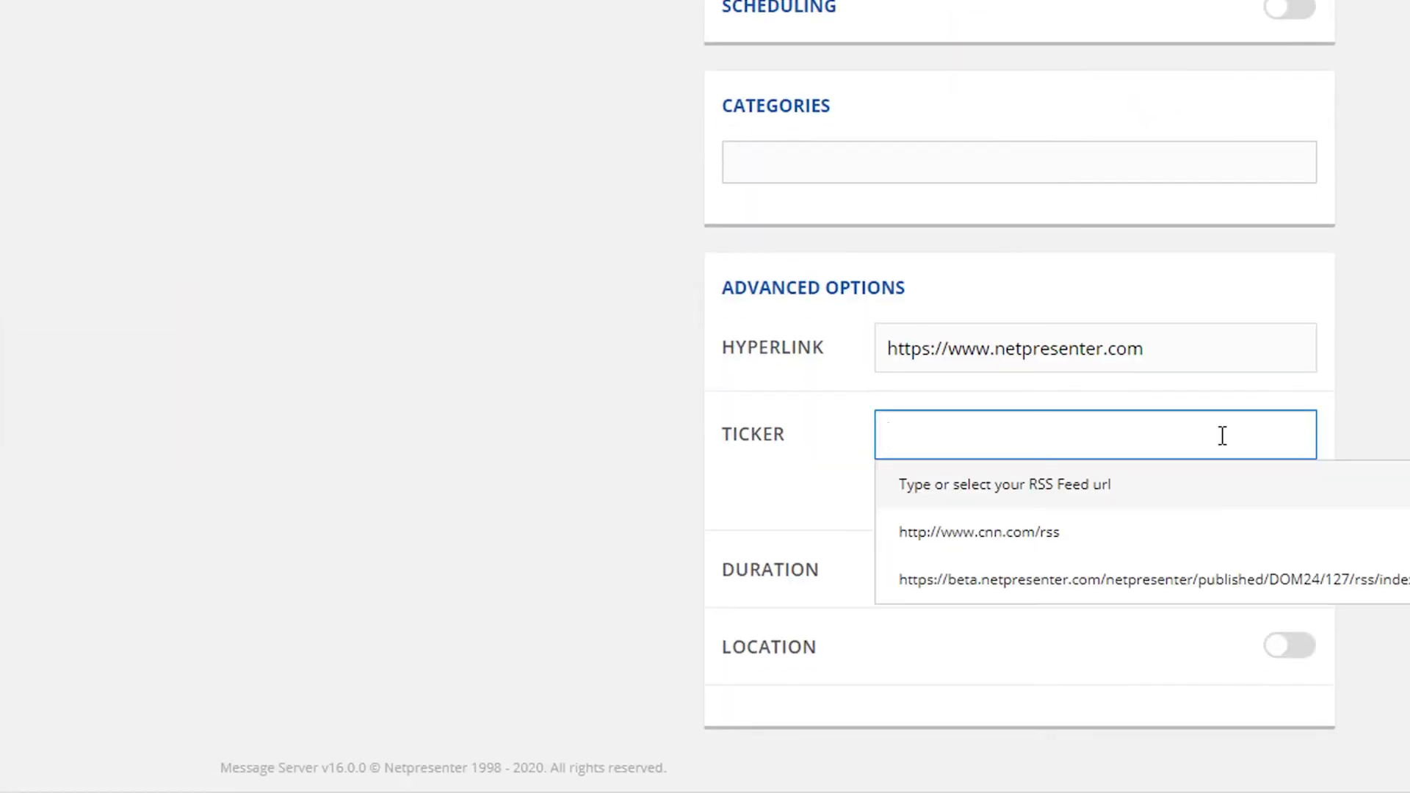
{"action": "left_click", "coordinate": [1148, 532]}
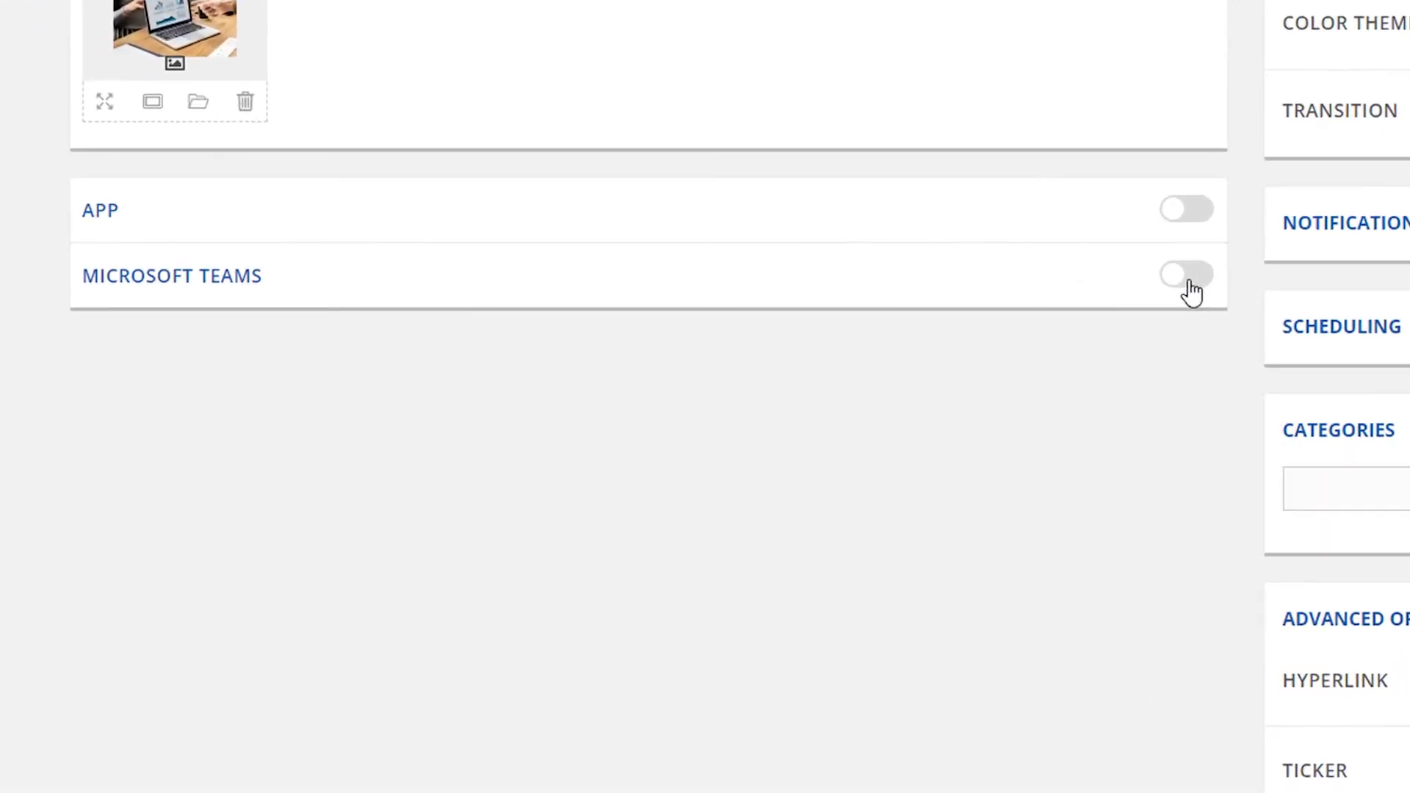
Step: Enable Microsoft Teams publishing with Publish Mediaobject and Publish Hyperlink ticked
{"action": "left_click", "coordinate": [1187, 276]}
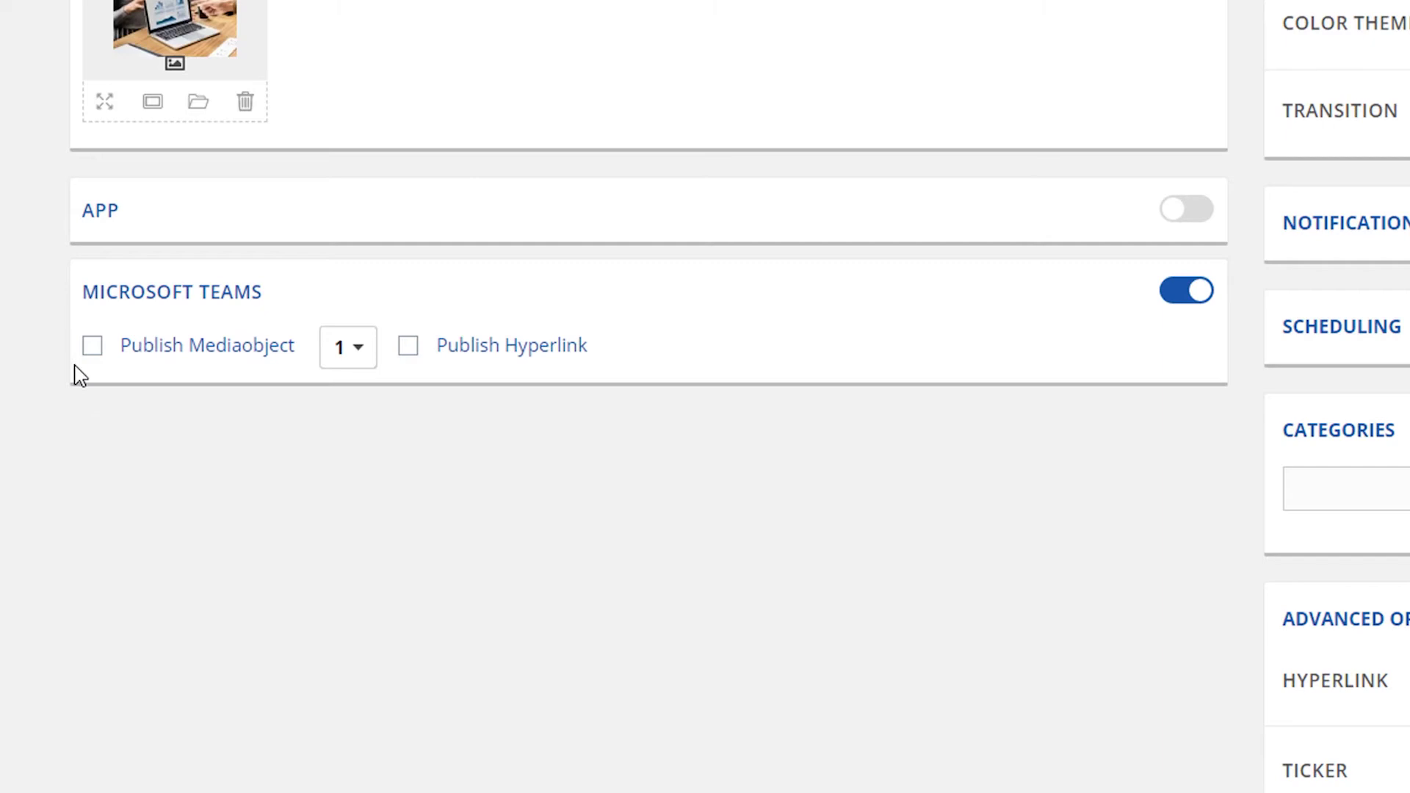
{"action": "left_click", "coordinate": [92, 346]}
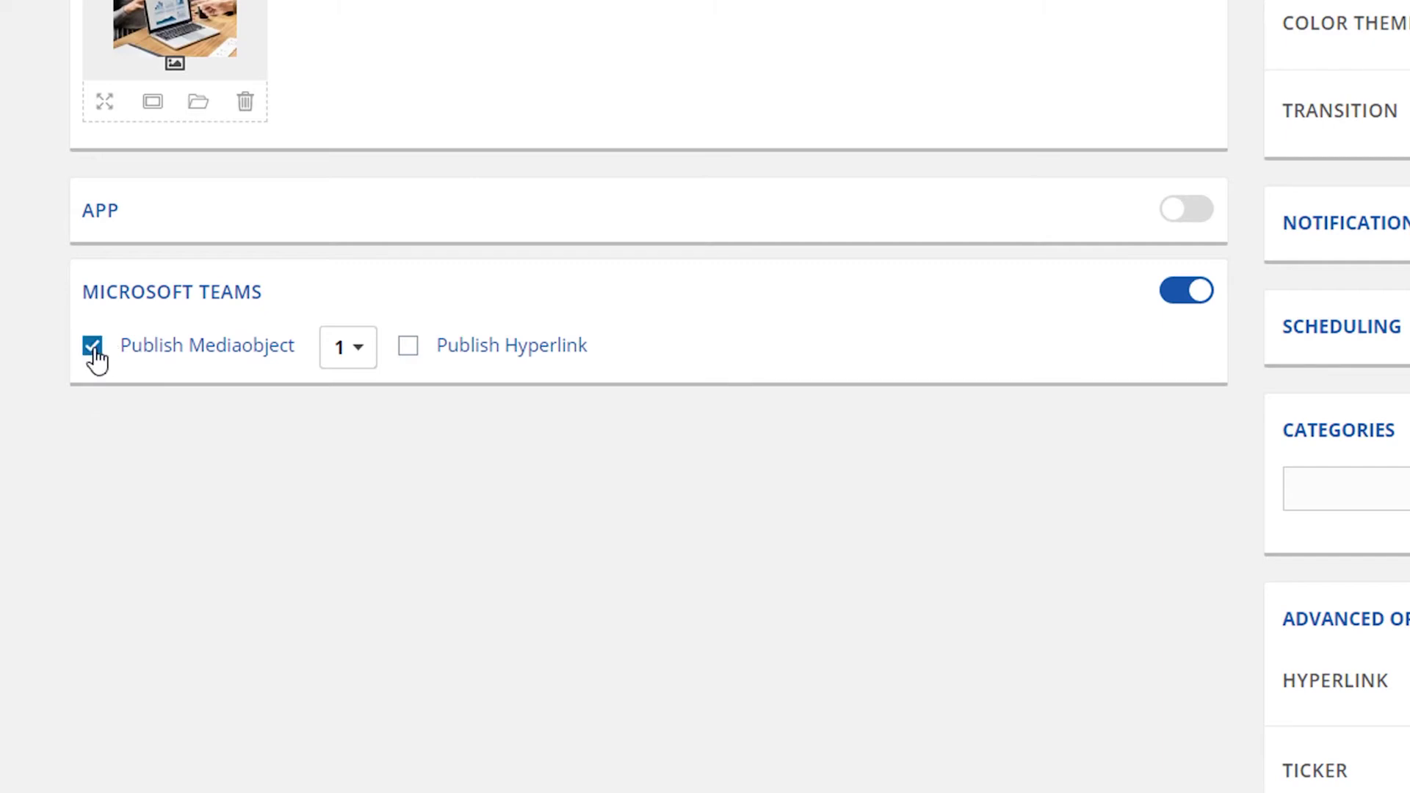
{"action": "left_click", "coordinate": [409, 348]}
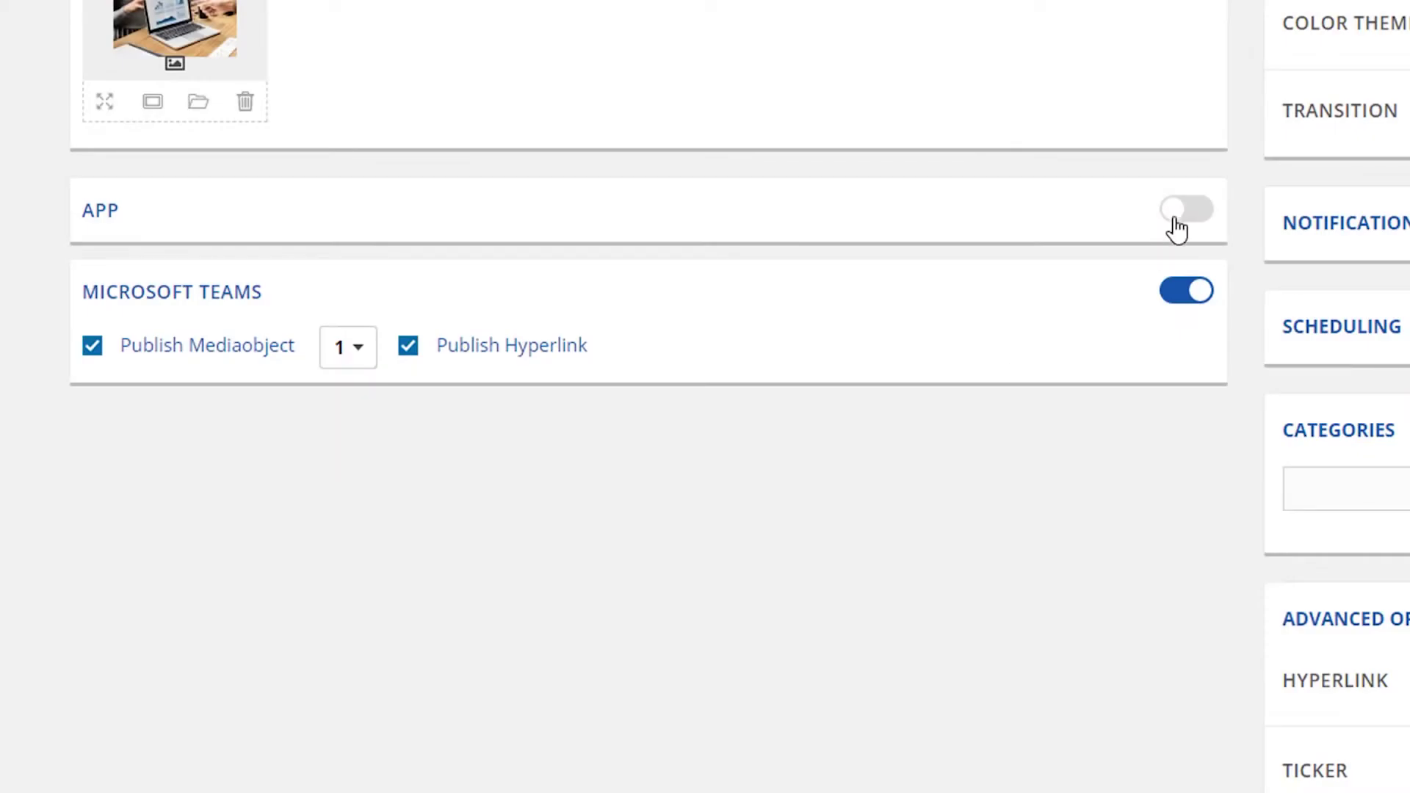
Step: Enable the APP channel with separate app text, Sharing, Comments and Featured message turned on
{"action": "left_click", "coordinate": [1174, 220]}
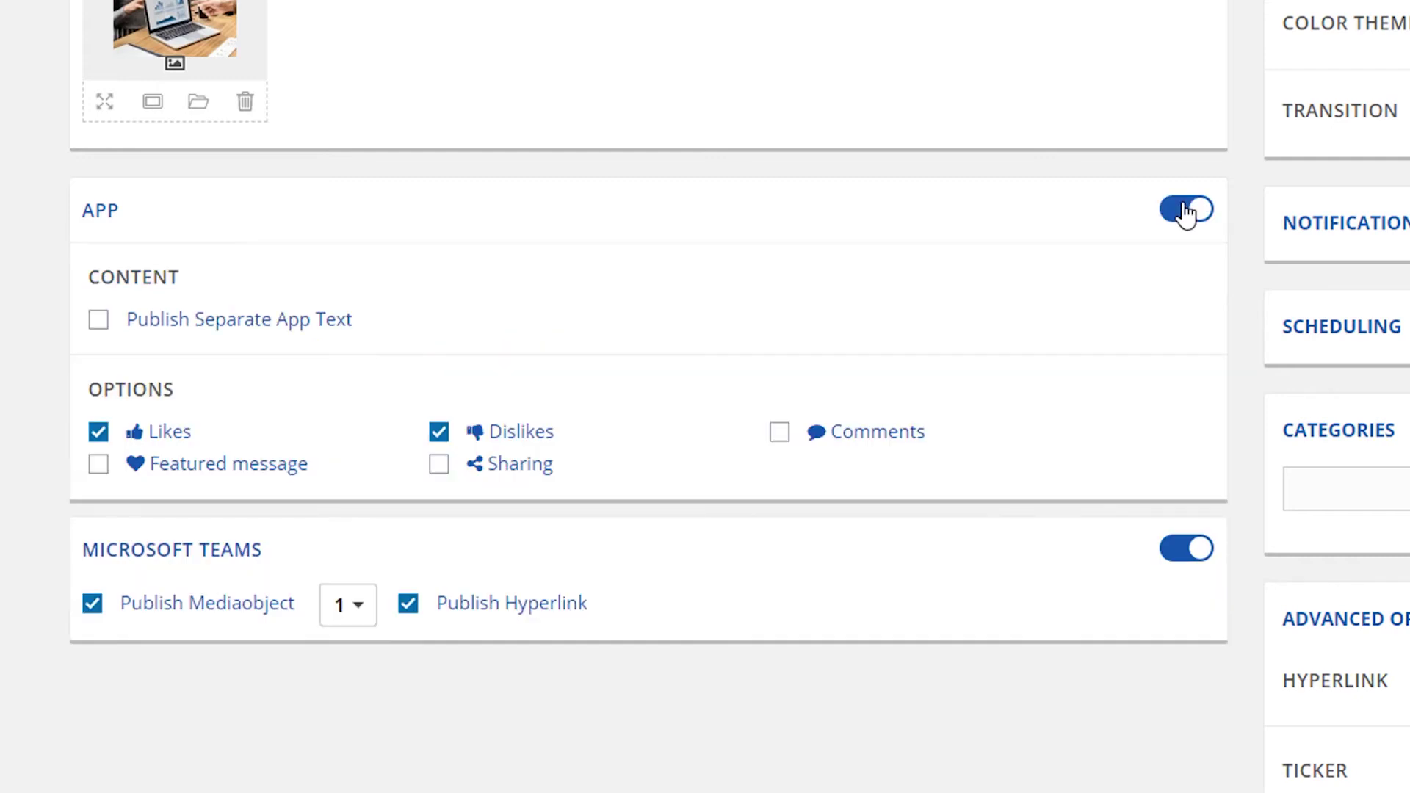
{"action": "left_click", "coordinate": [99, 321]}
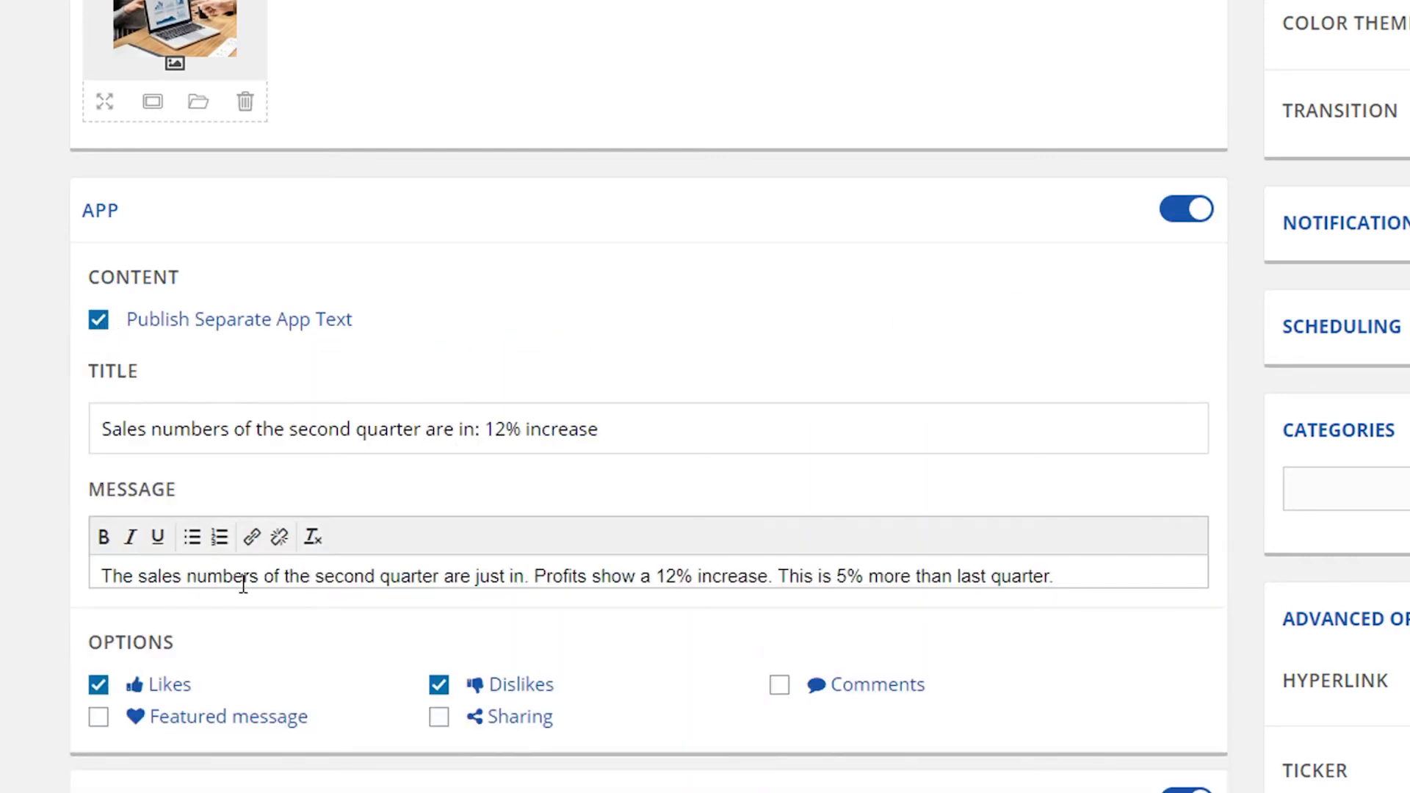
{"action": "left_click", "coordinate": [441, 716]}
{"action": "left_click", "coordinate": [779, 687]}
{"action": "left_click", "coordinate": [98, 719]}
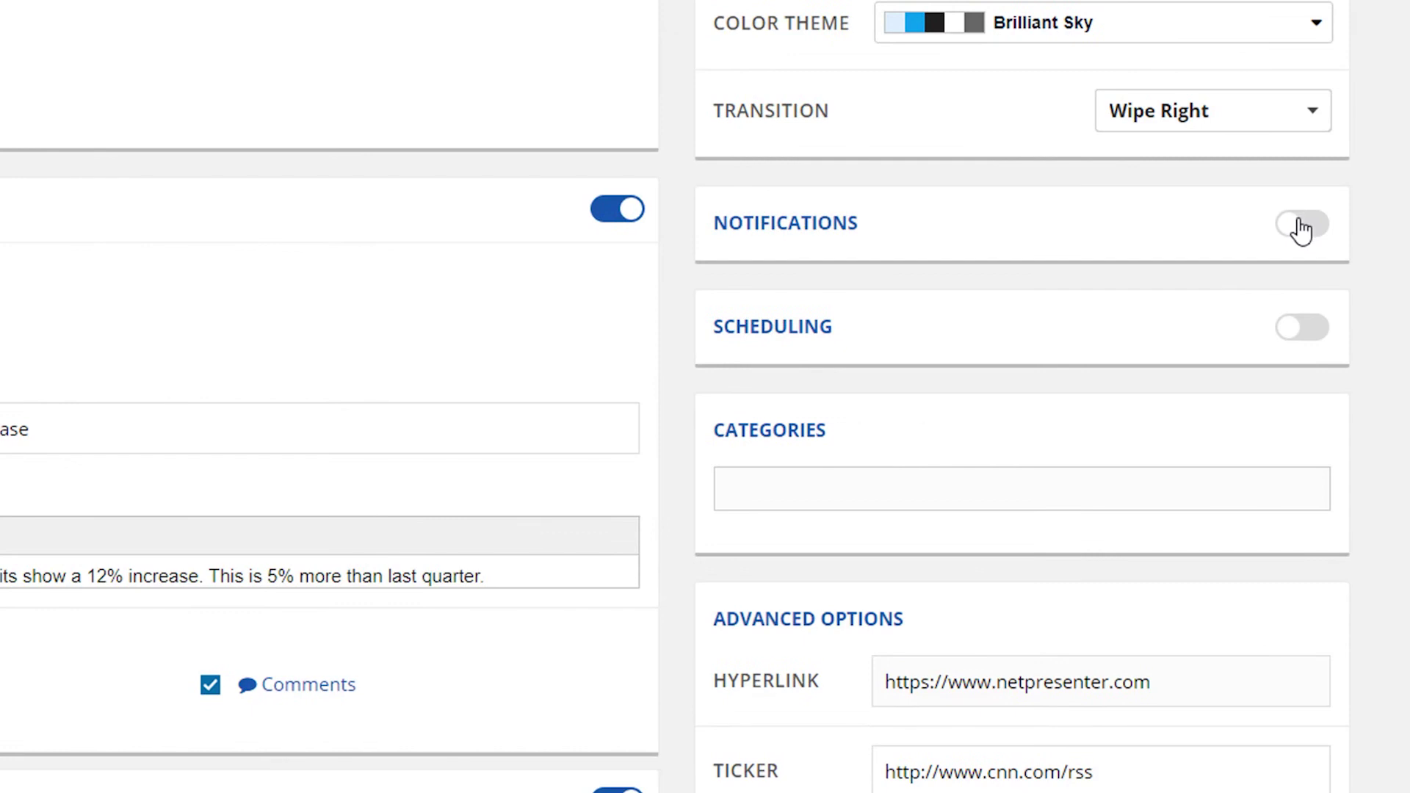
Step: Turn on notifications and enable App and Windows notifications, leaving Player Pop-up off
{"action": "left_click", "coordinate": [1301, 225]}
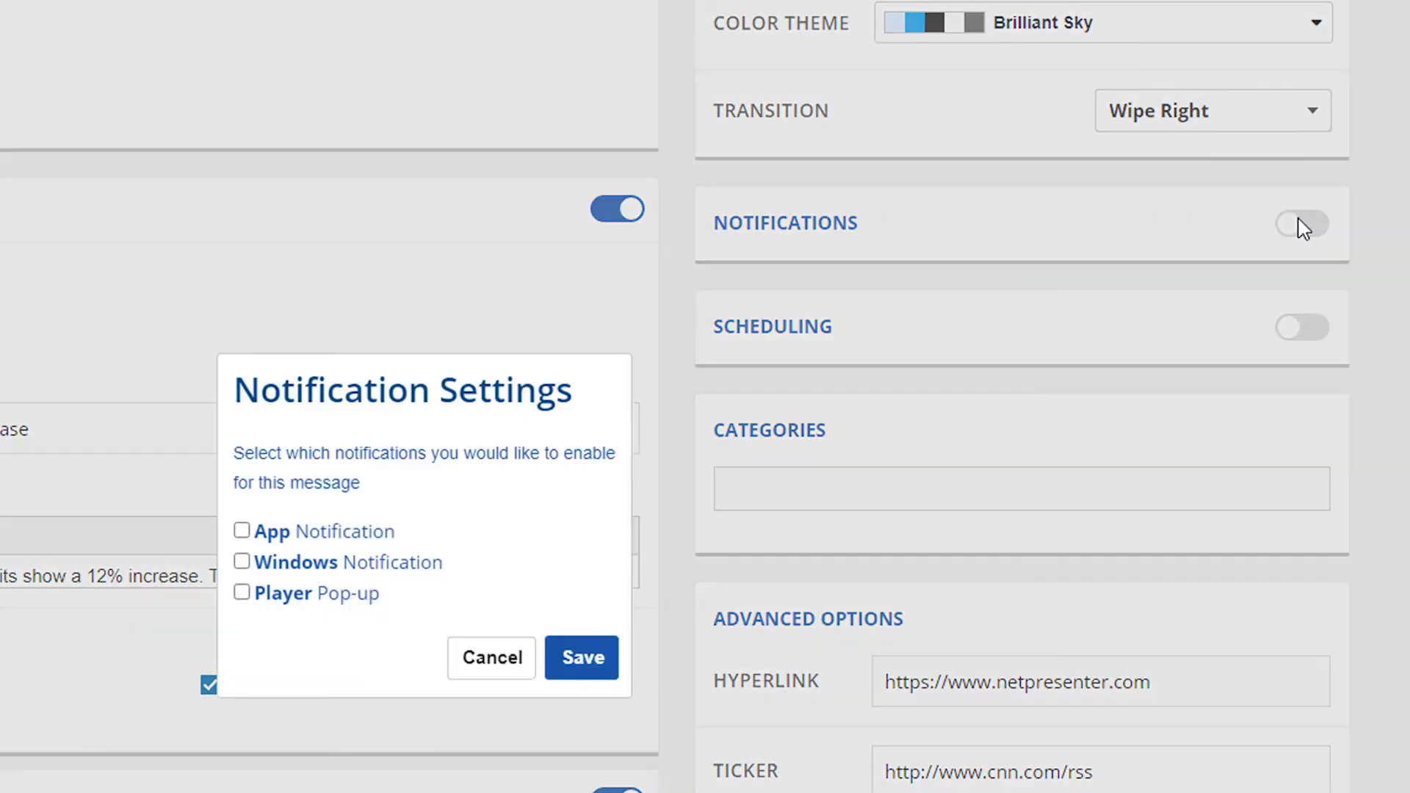
{"action": "left_click", "coordinate": [243, 533]}
{"action": "left_click", "coordinate": [242, 561]}
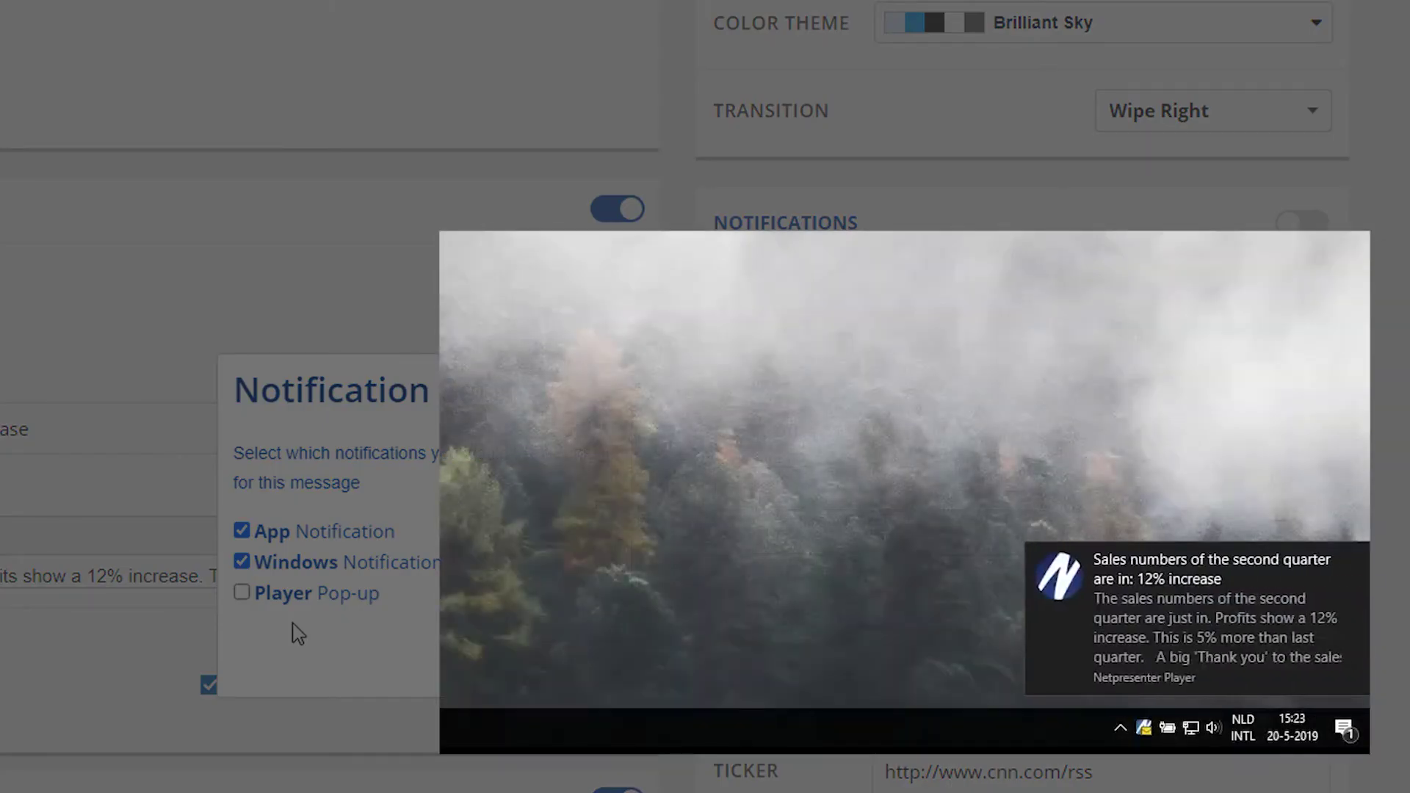
{"action": "left_click", "coordinate": [1160, 616]}
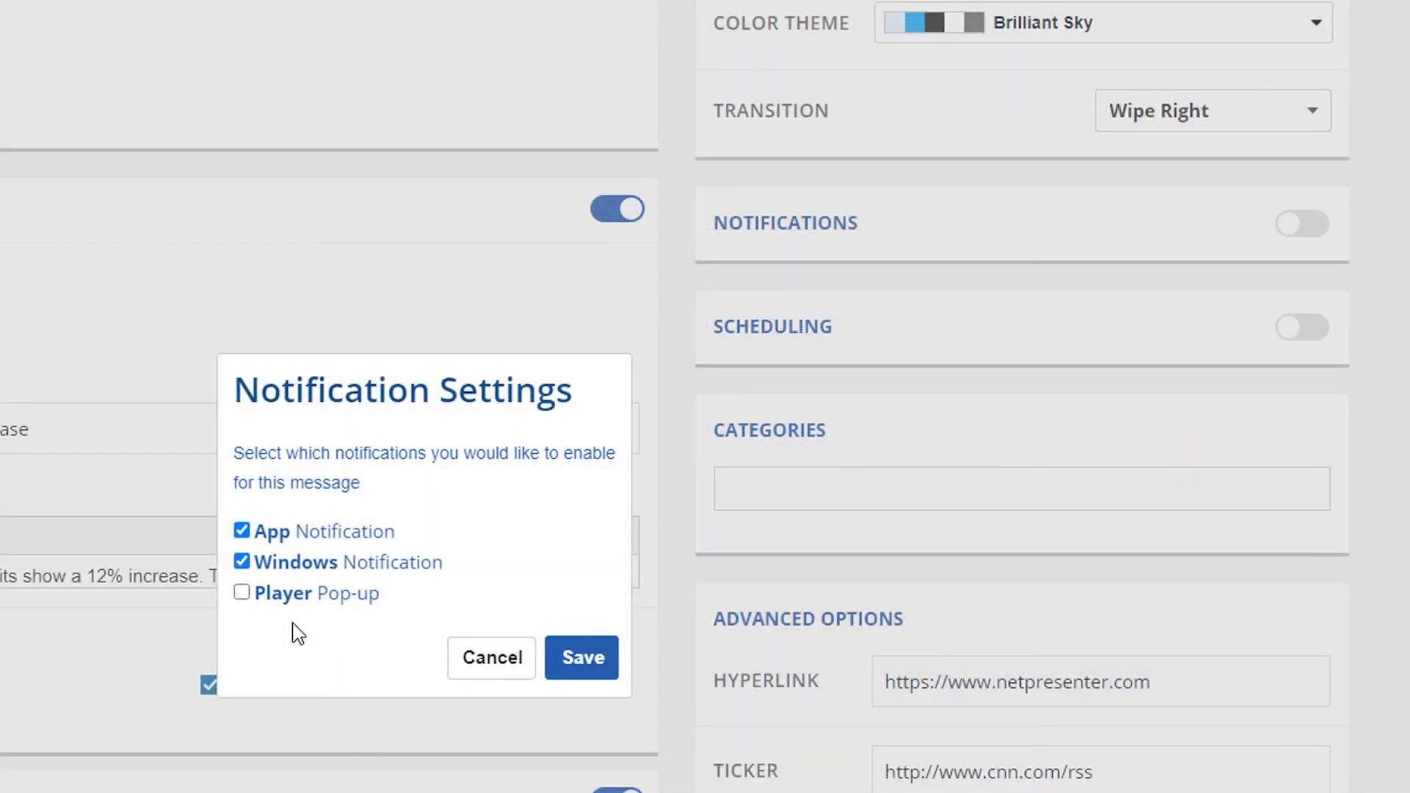
Step: Save the notification choices and schedule the message to run from 13 to 24 July 2020
{"action": "left_click", "coordinate": [585, 659]}
{"action": "left_click", "coordinate": [1296, 342]}
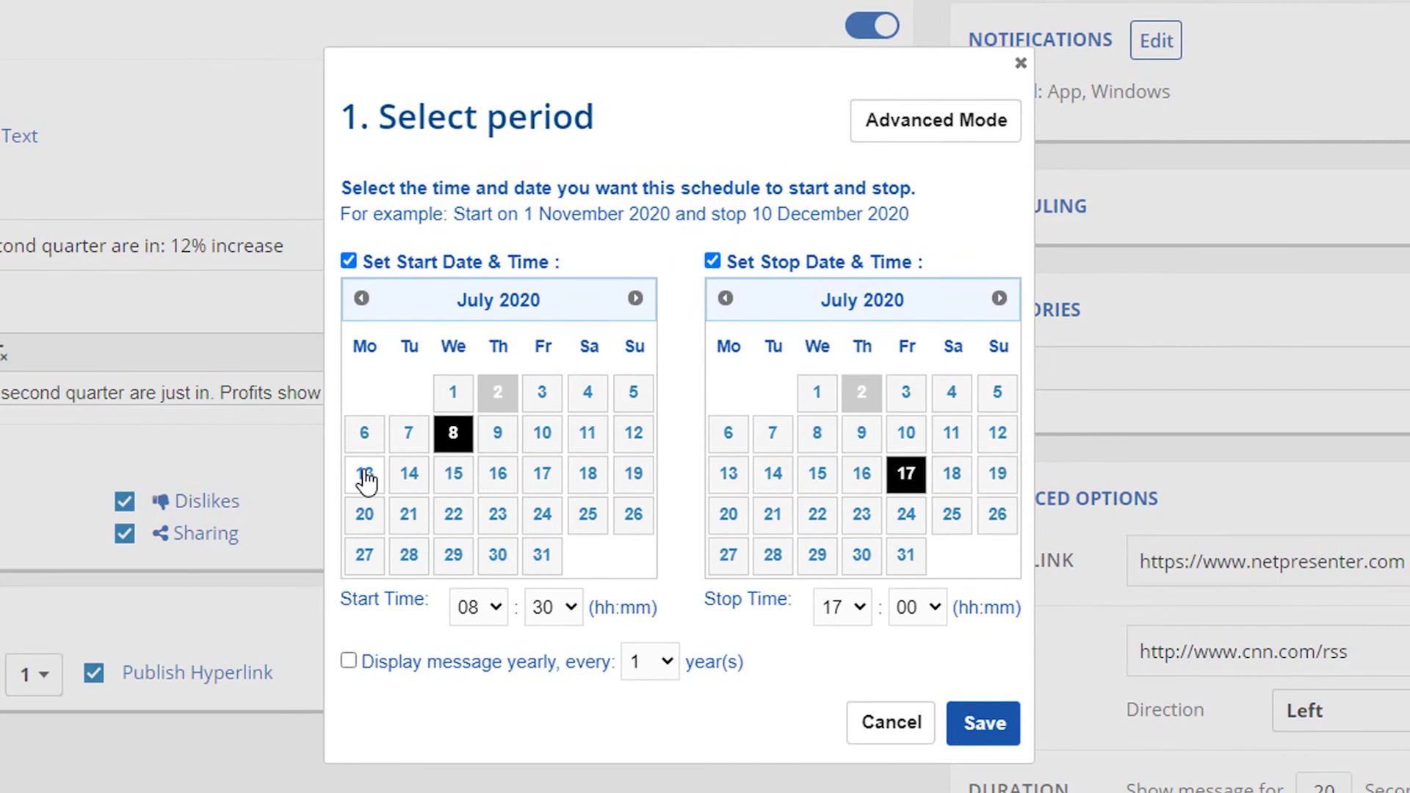
{"action": "left_click", "coordinate": [366, 477]}
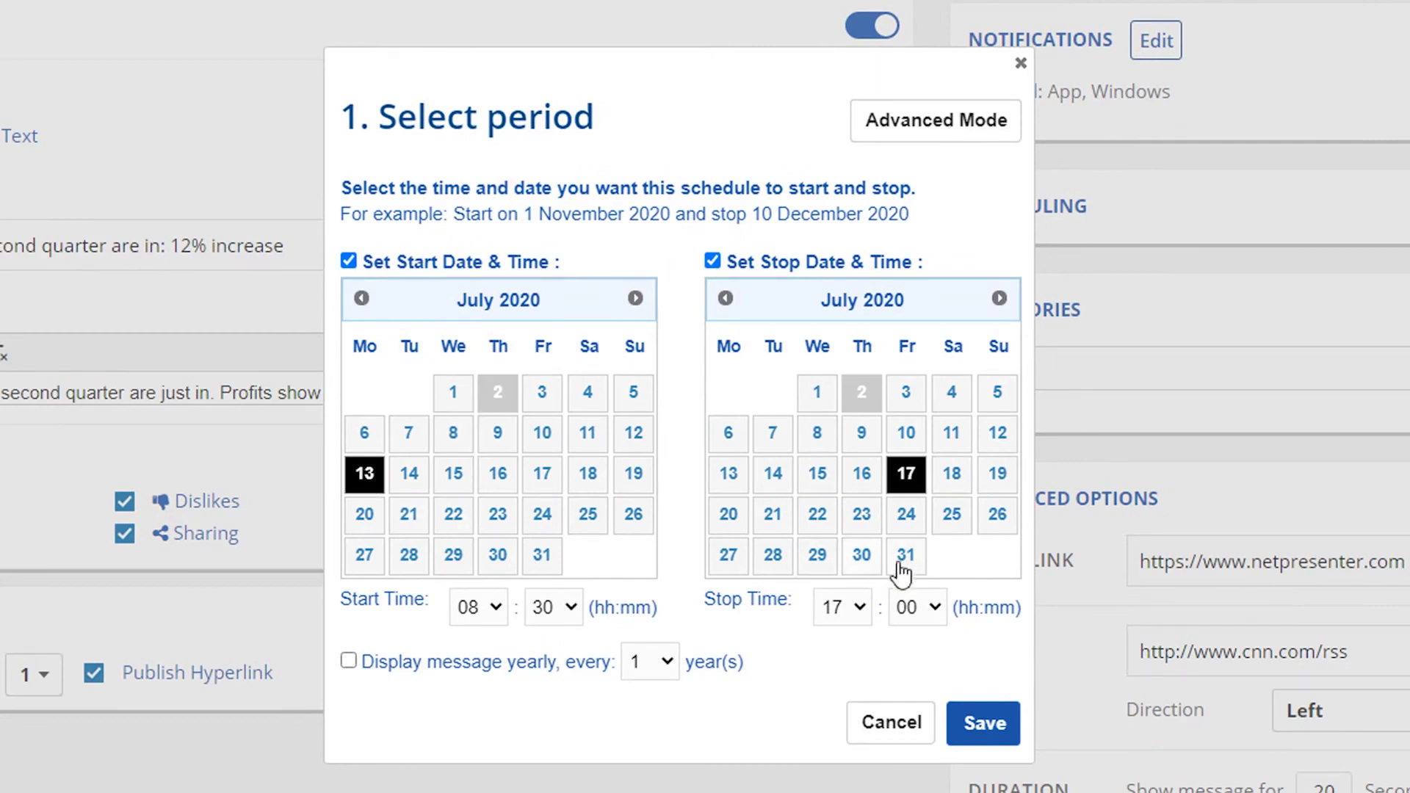
{"action": "left_click", "coordinate": [907, 514]}
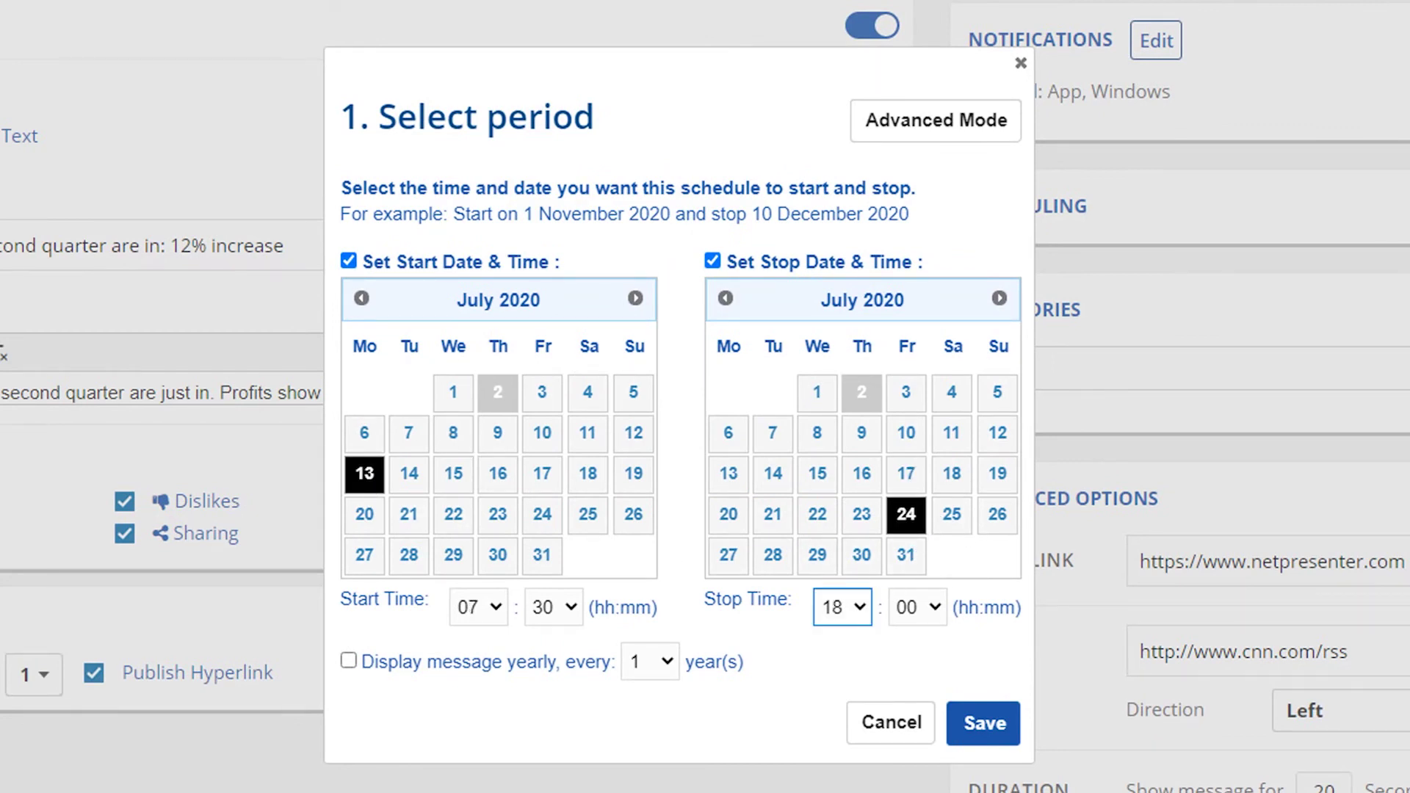
{"action": "left_click", "coordinate": [984, 725]}
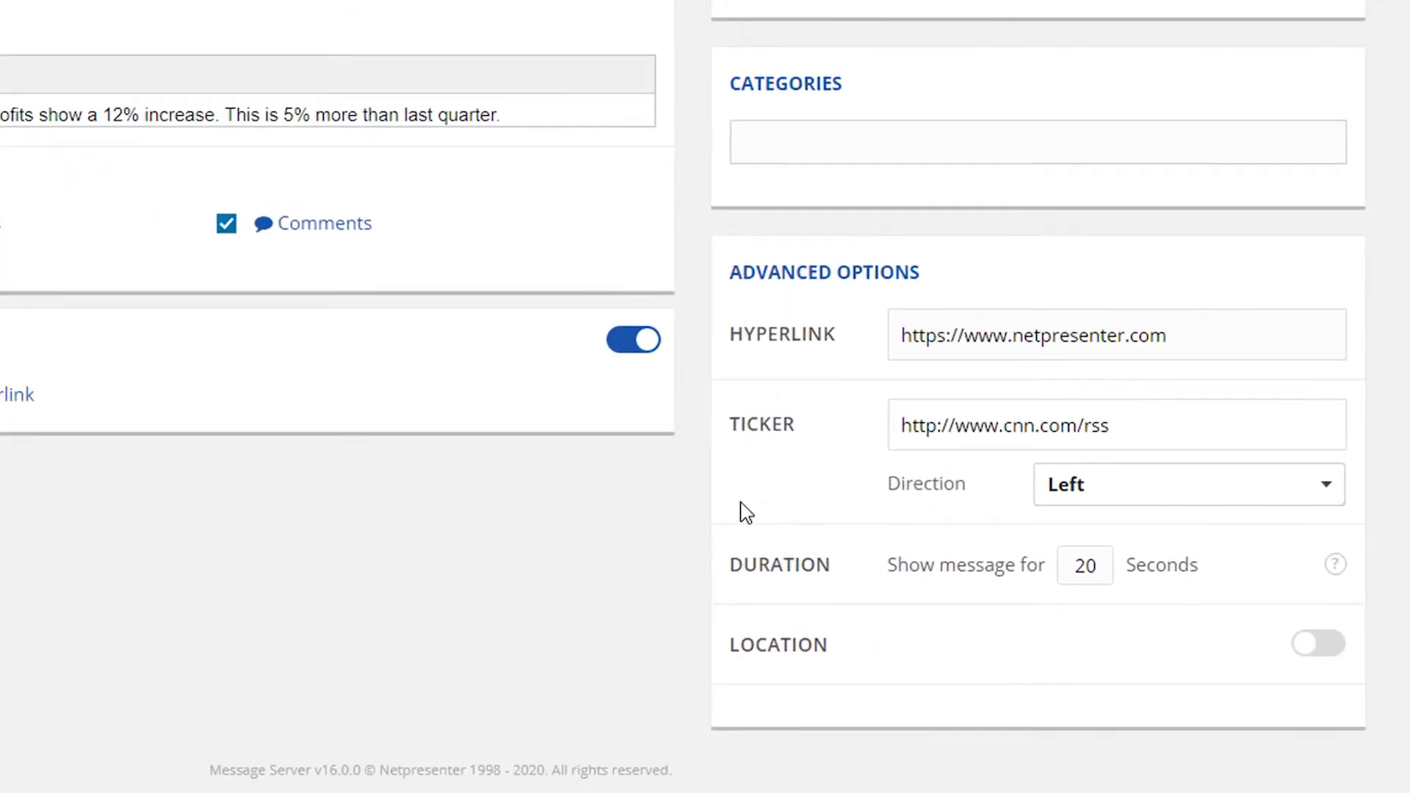
Step: Tag the message with Announcements and Events and set its display duration to 25 seconds
{"action": "left_click", "coordinate": [863, 150]}
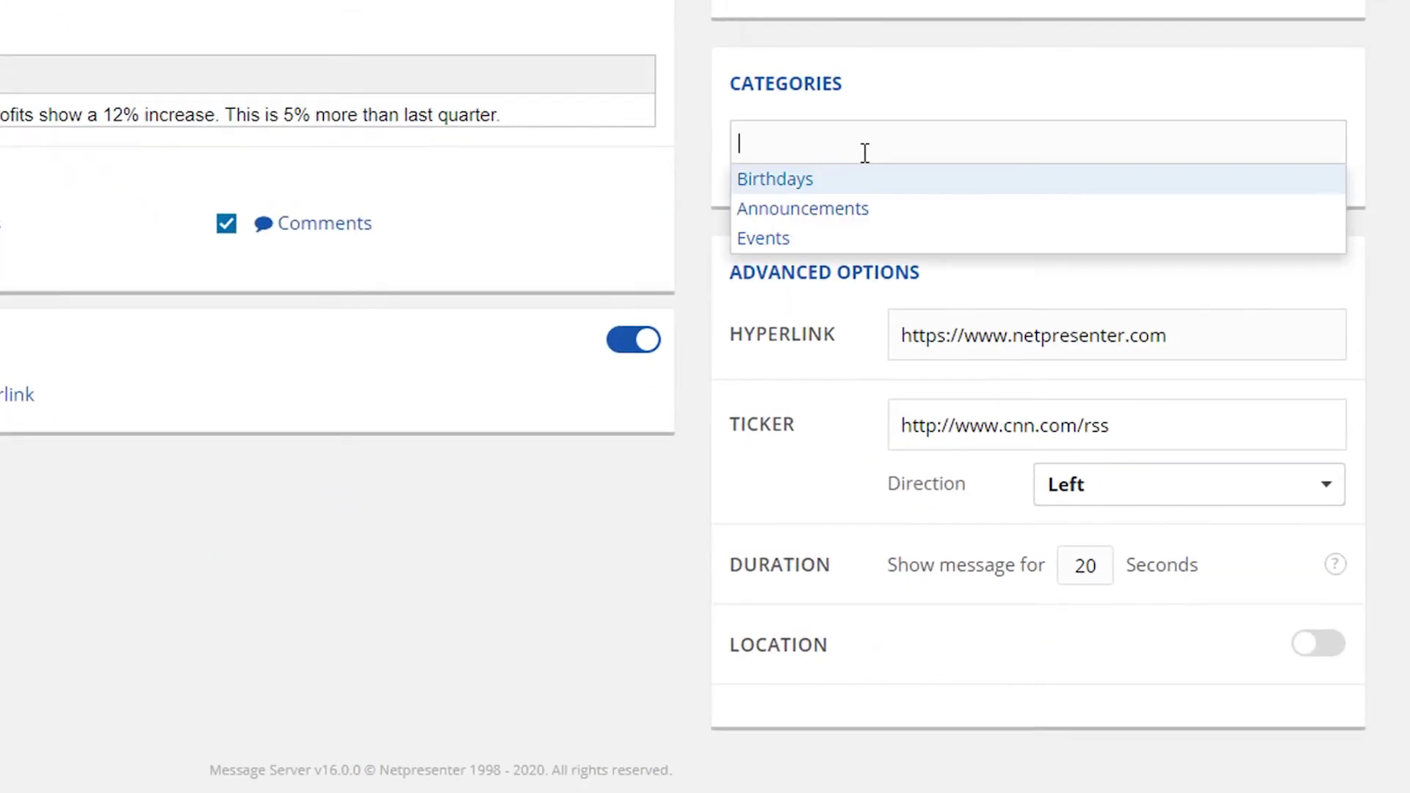
{"action": "left_click", "coordinate": [859, 211]}
{"action": "left_click", "coordinate": [958, 151]}
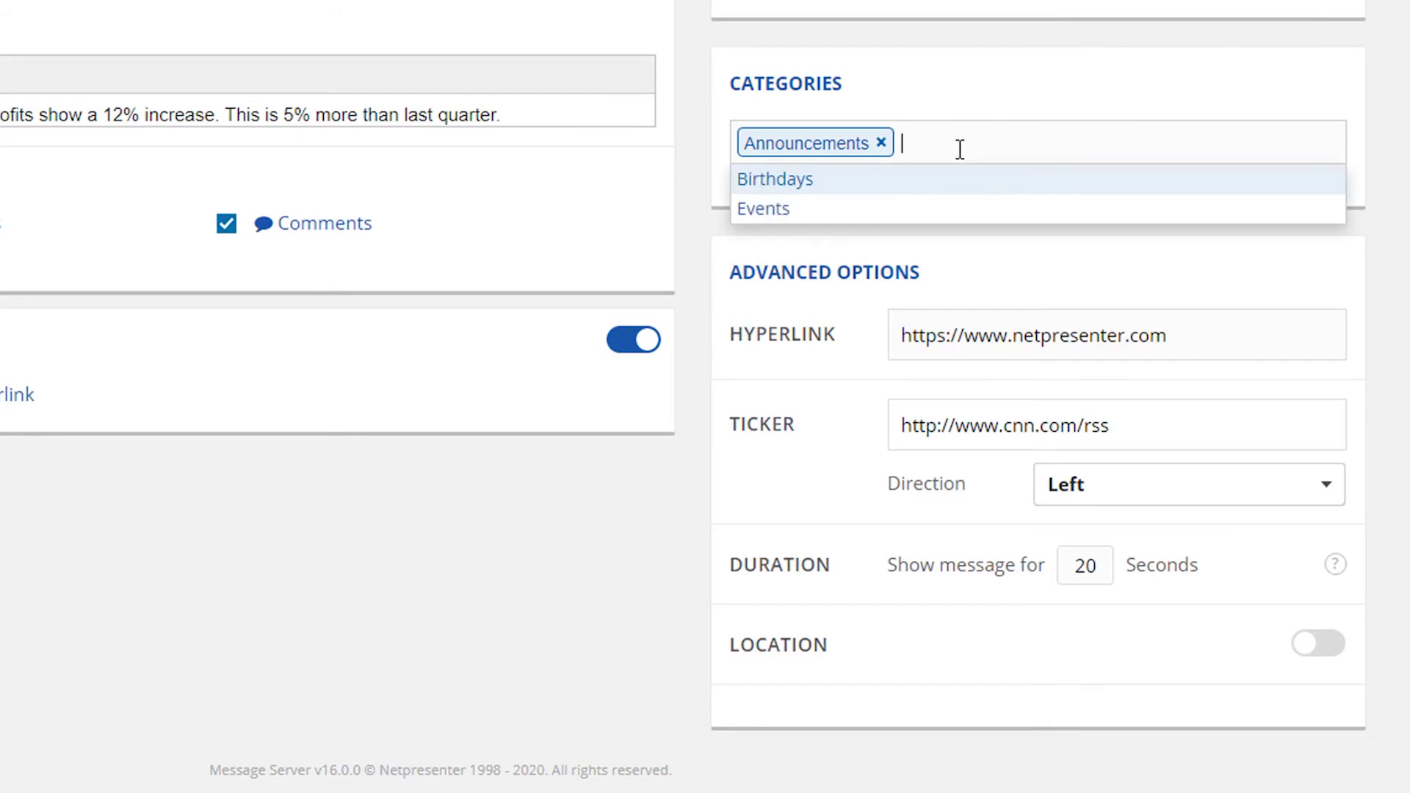
{"action": "left_click", "coordinate": [932, 215]}
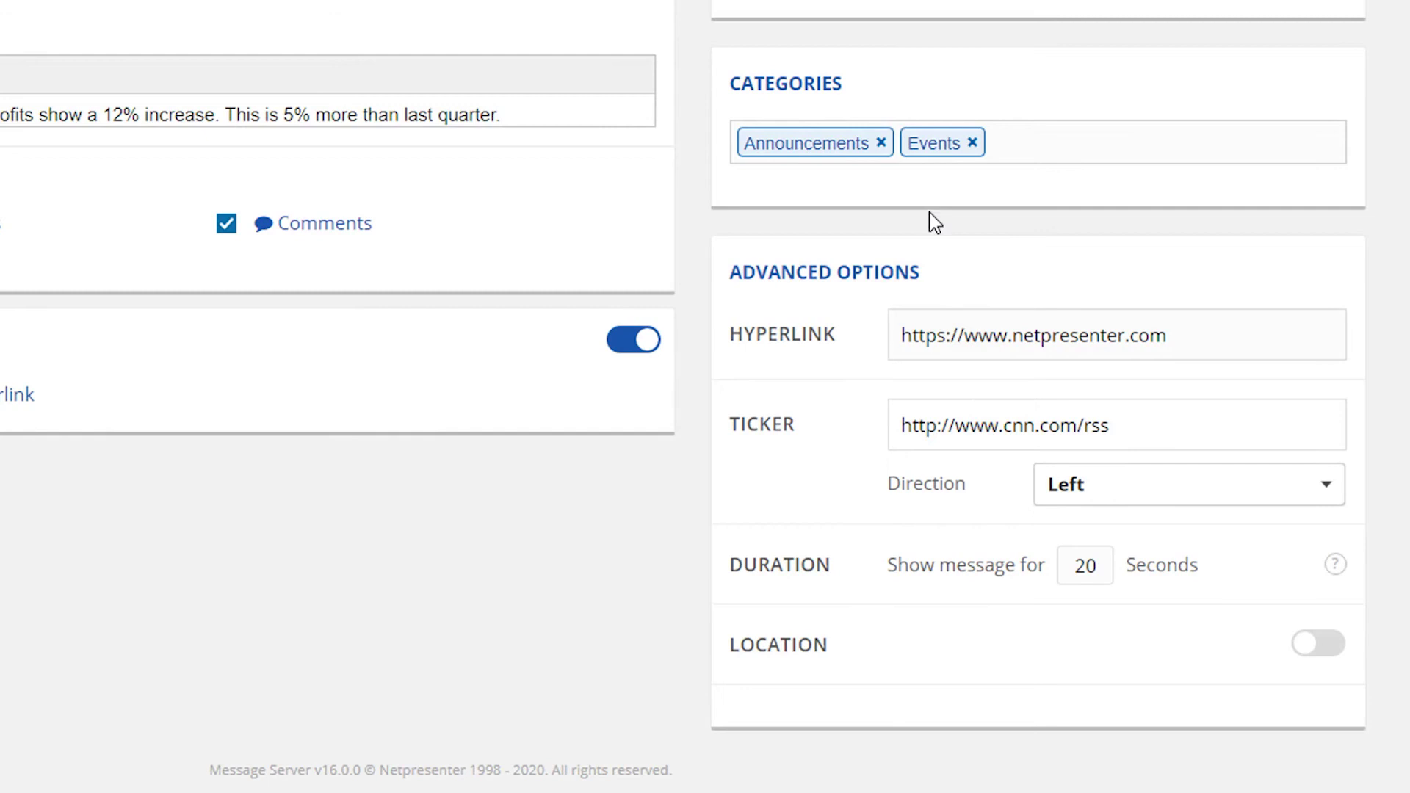
{"action": "left_click_drag", "start_coordinate": [1085, 573], "coordinate": [1096, 573]}
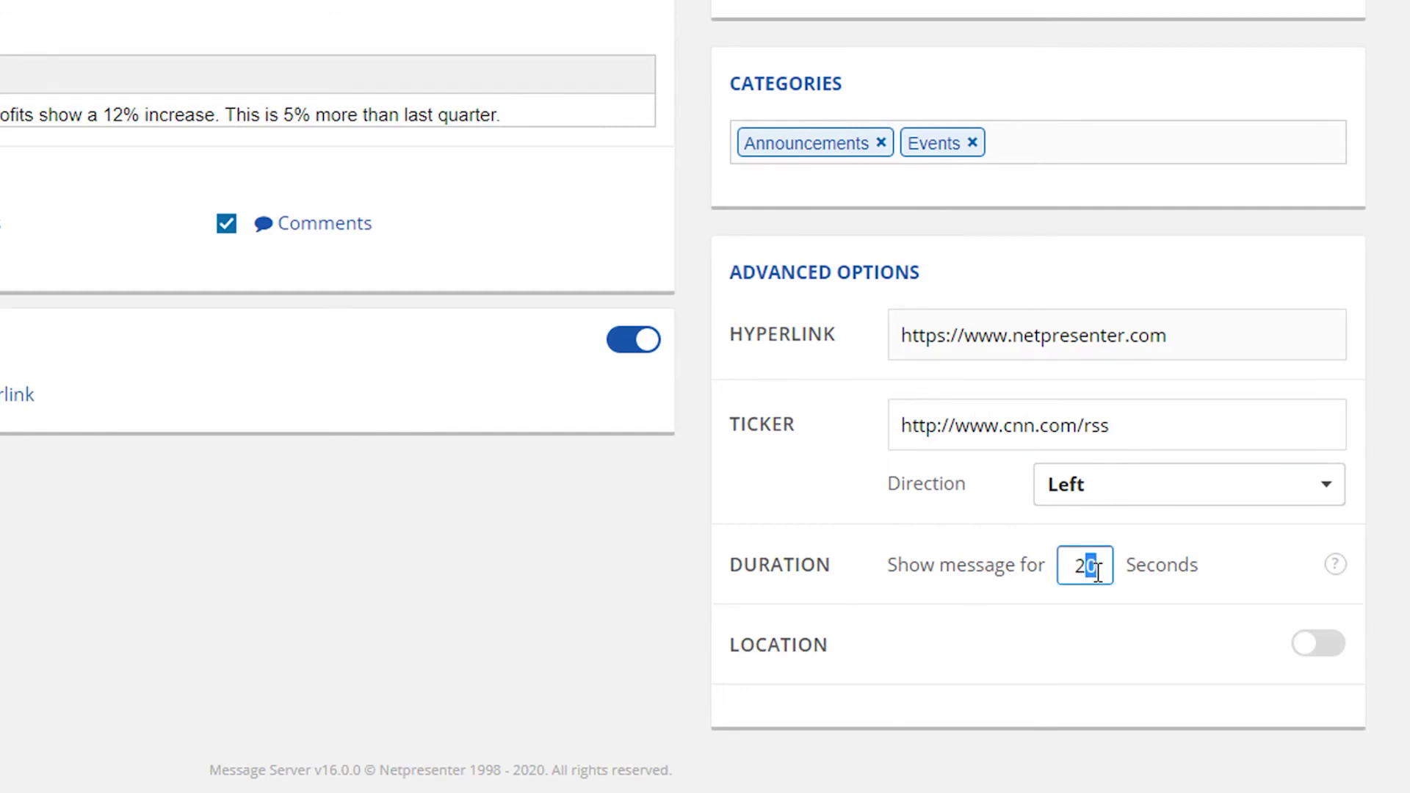
{"action": "type", "text": "5"}
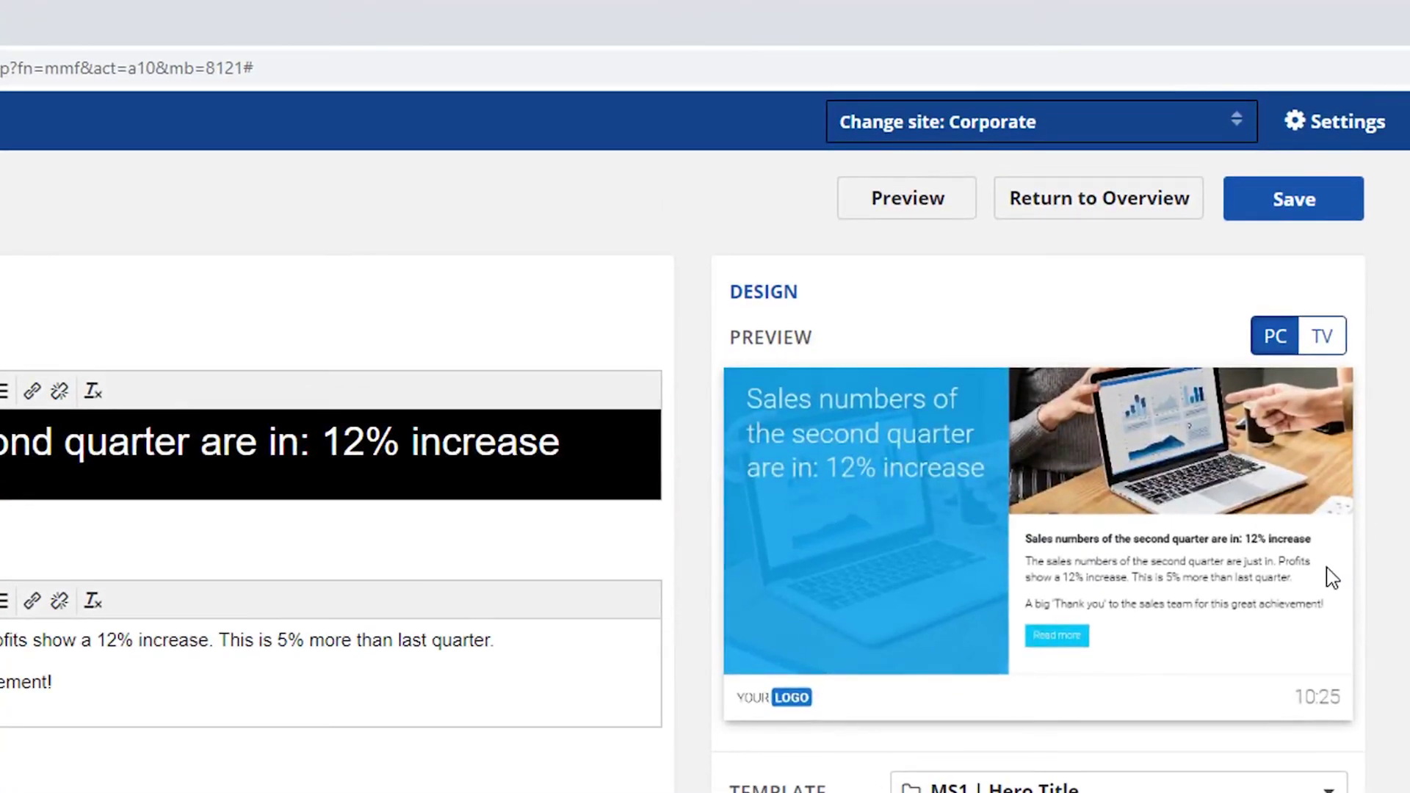
Step: Save the Q2 sales message, switch it on in the overview, and publish to Corporate
{"action": "left_click", "coordinate": [1292, 219]}
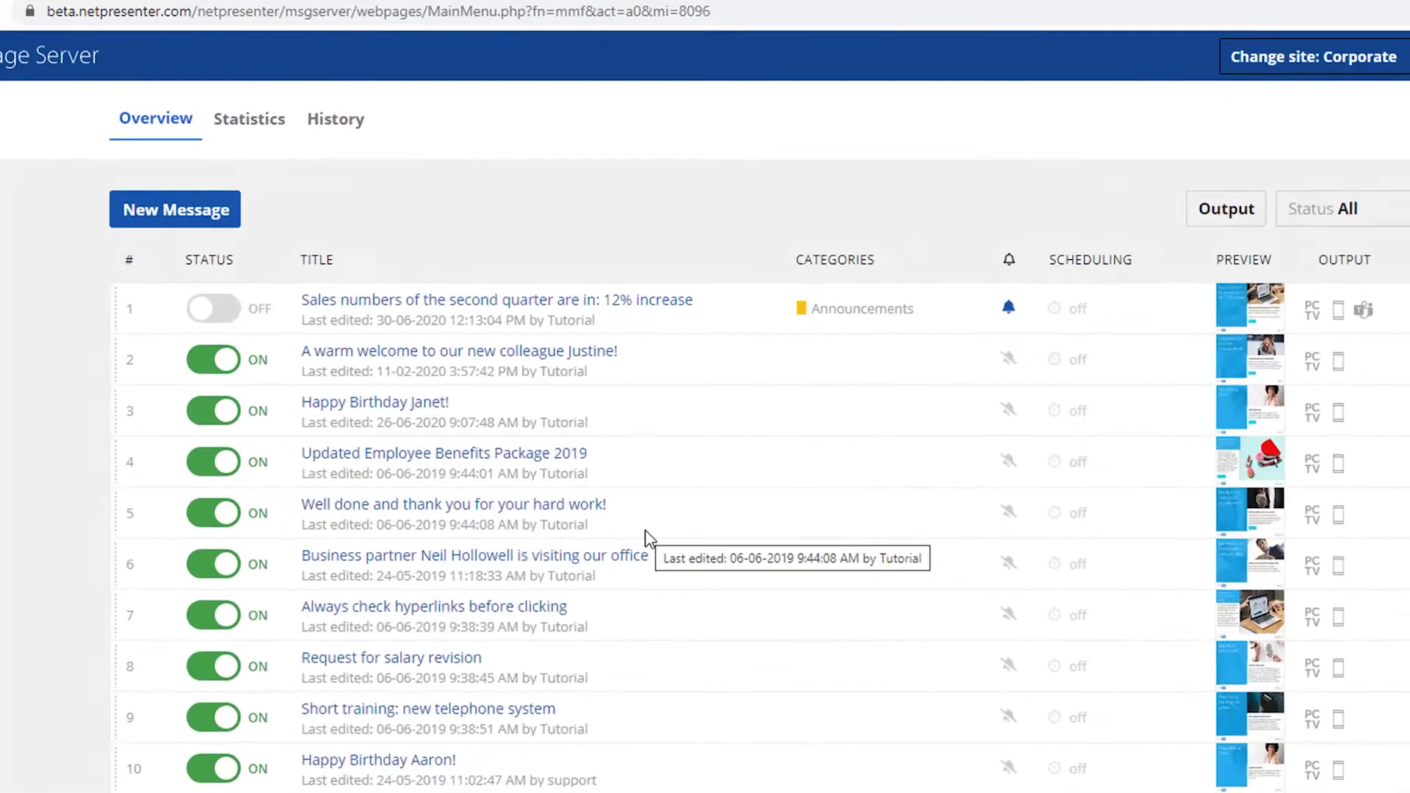
{"action": "left_click", "coordinate": [213, 357]}
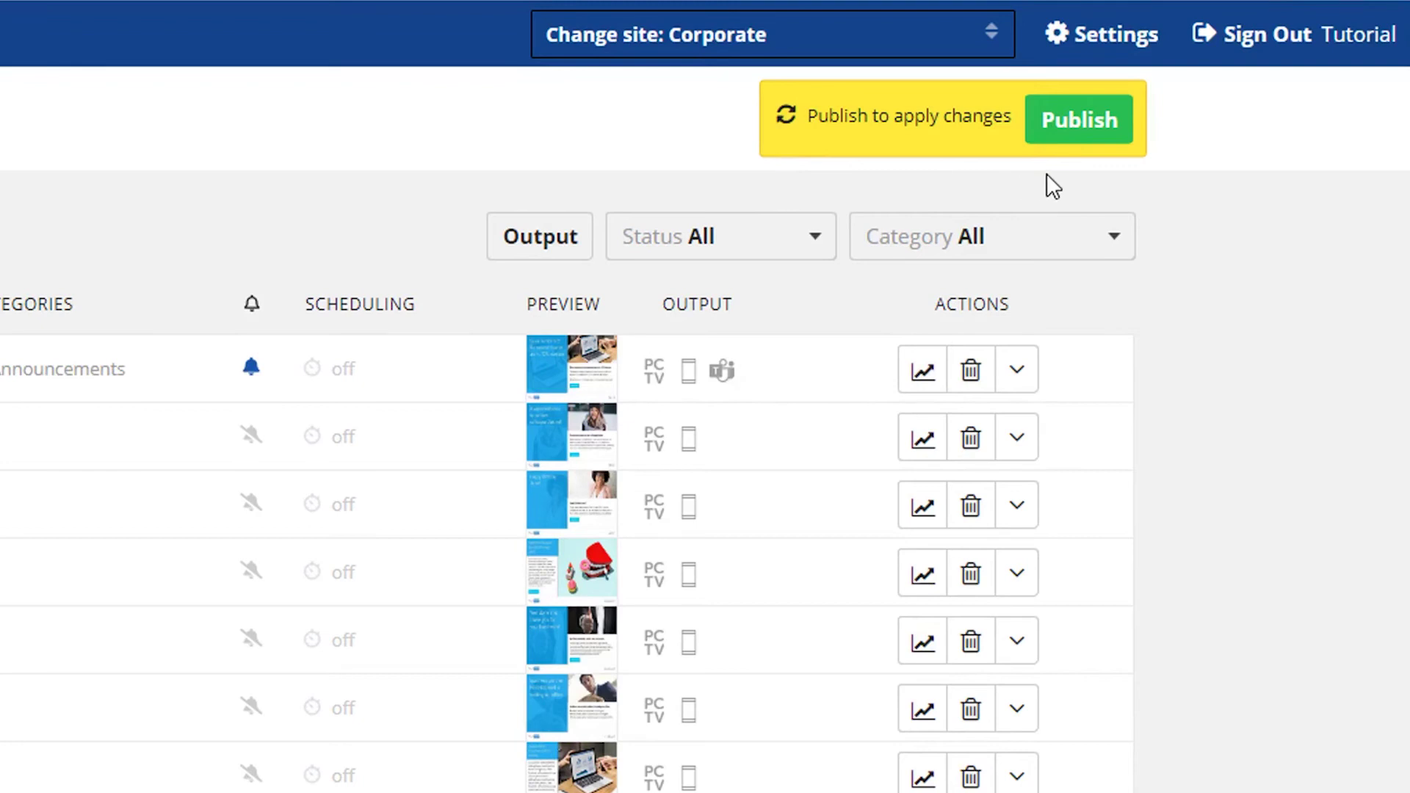
{"action": "left_click", "coordinate": [1074, 134]}
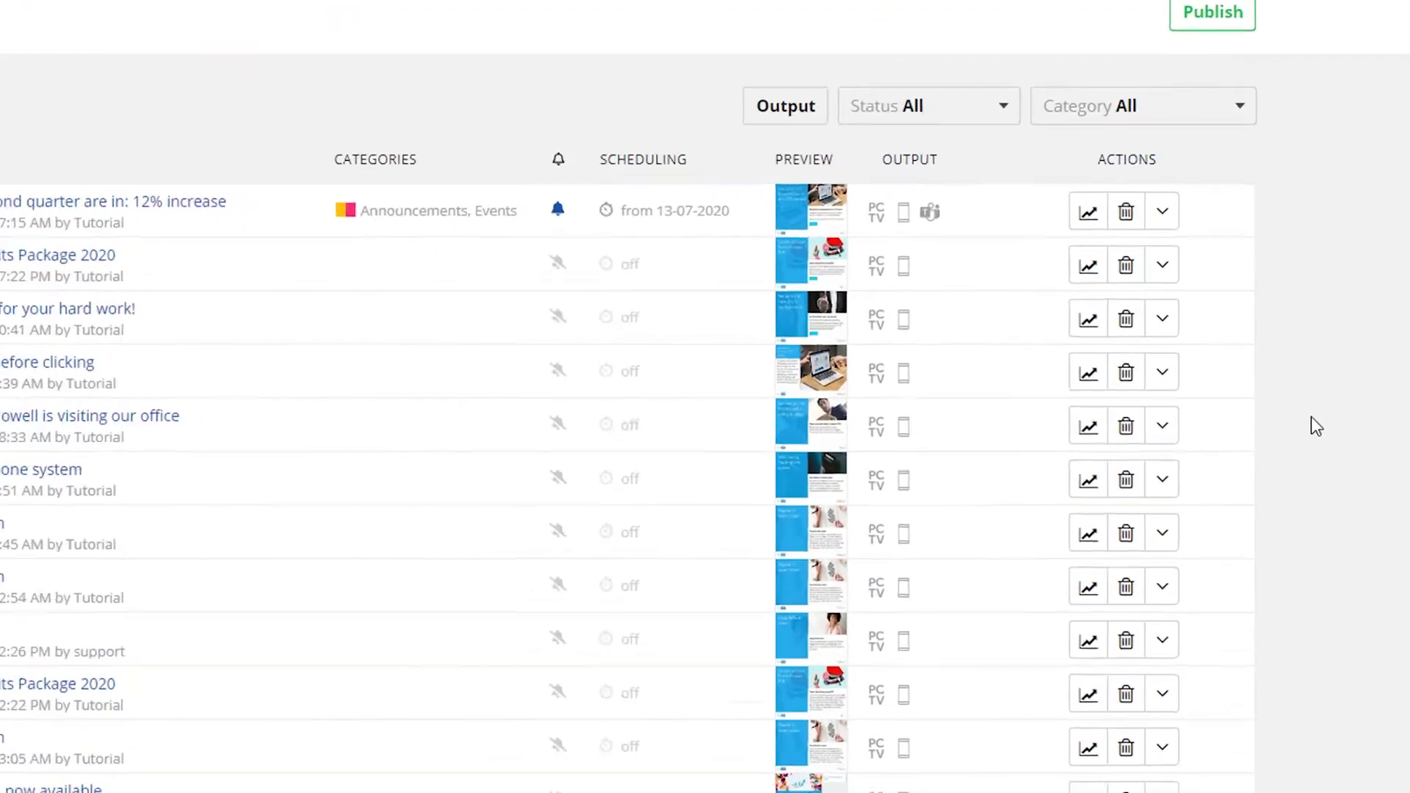
Step: Copy the thank-you message to the Marketing site
{"action": "left_click", "coordinate": [1160, 318]}
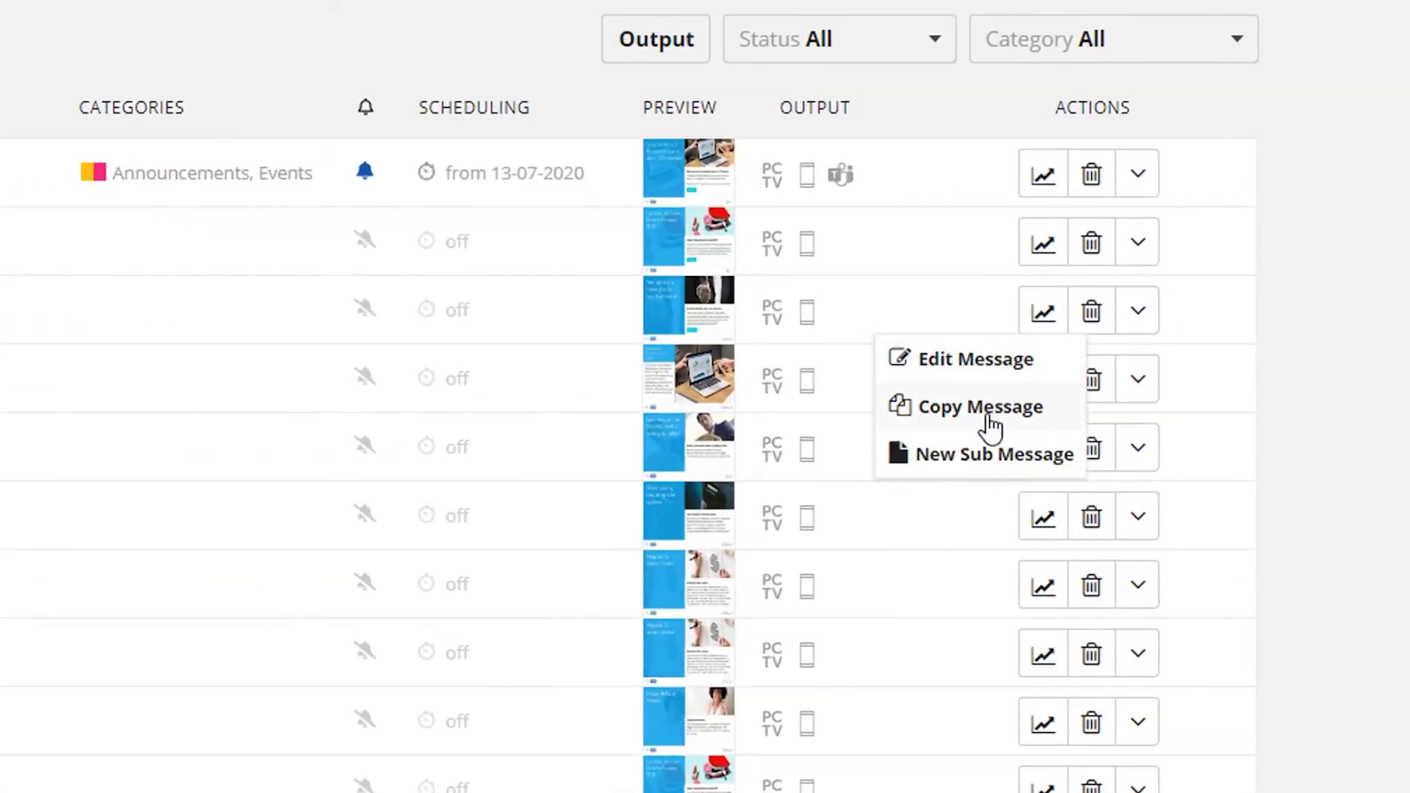
{"action": "left_click", "coordinate": [988, 417]}
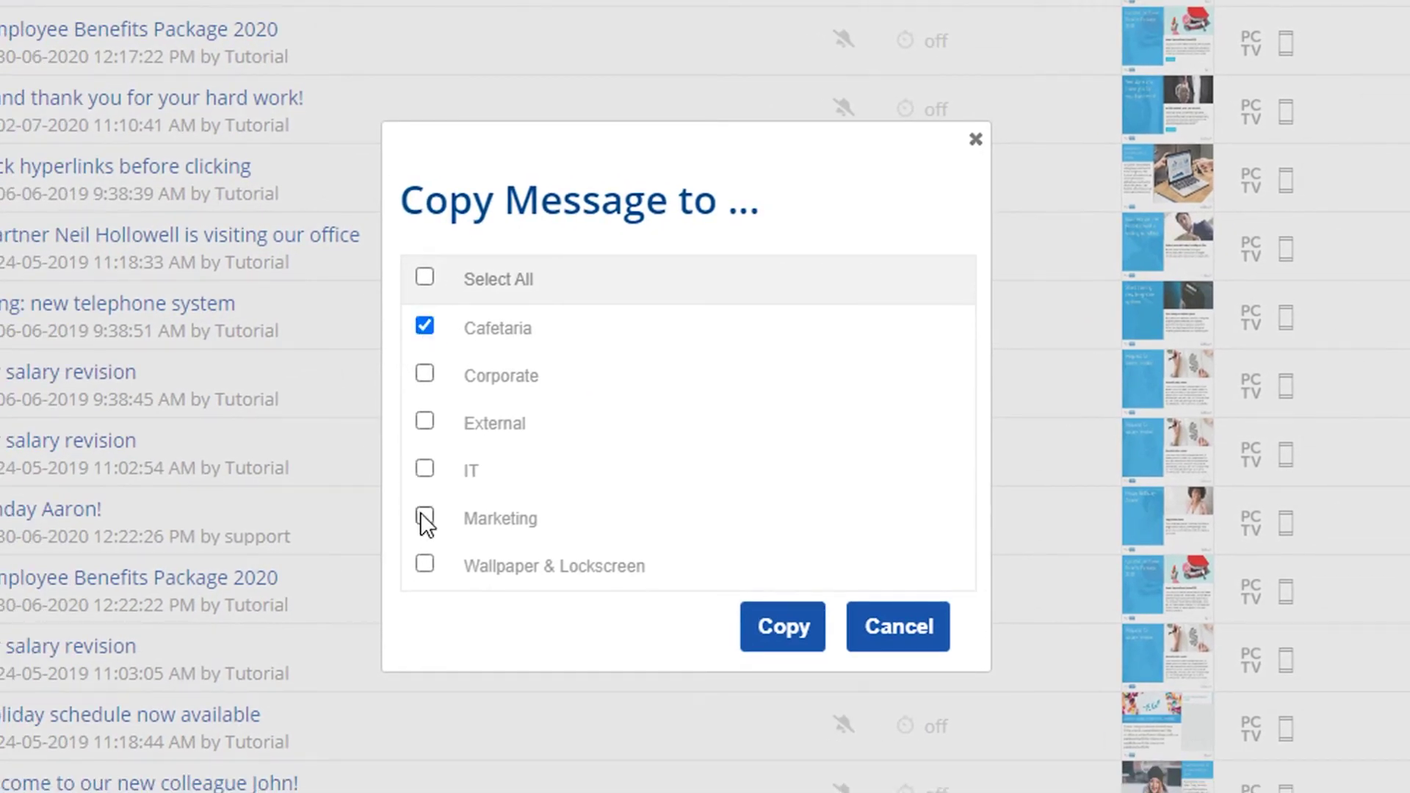
{"action": "left_click", "coordinate": [424, 518]}
{"action": "left_click", "coordinate": [807, 644]}
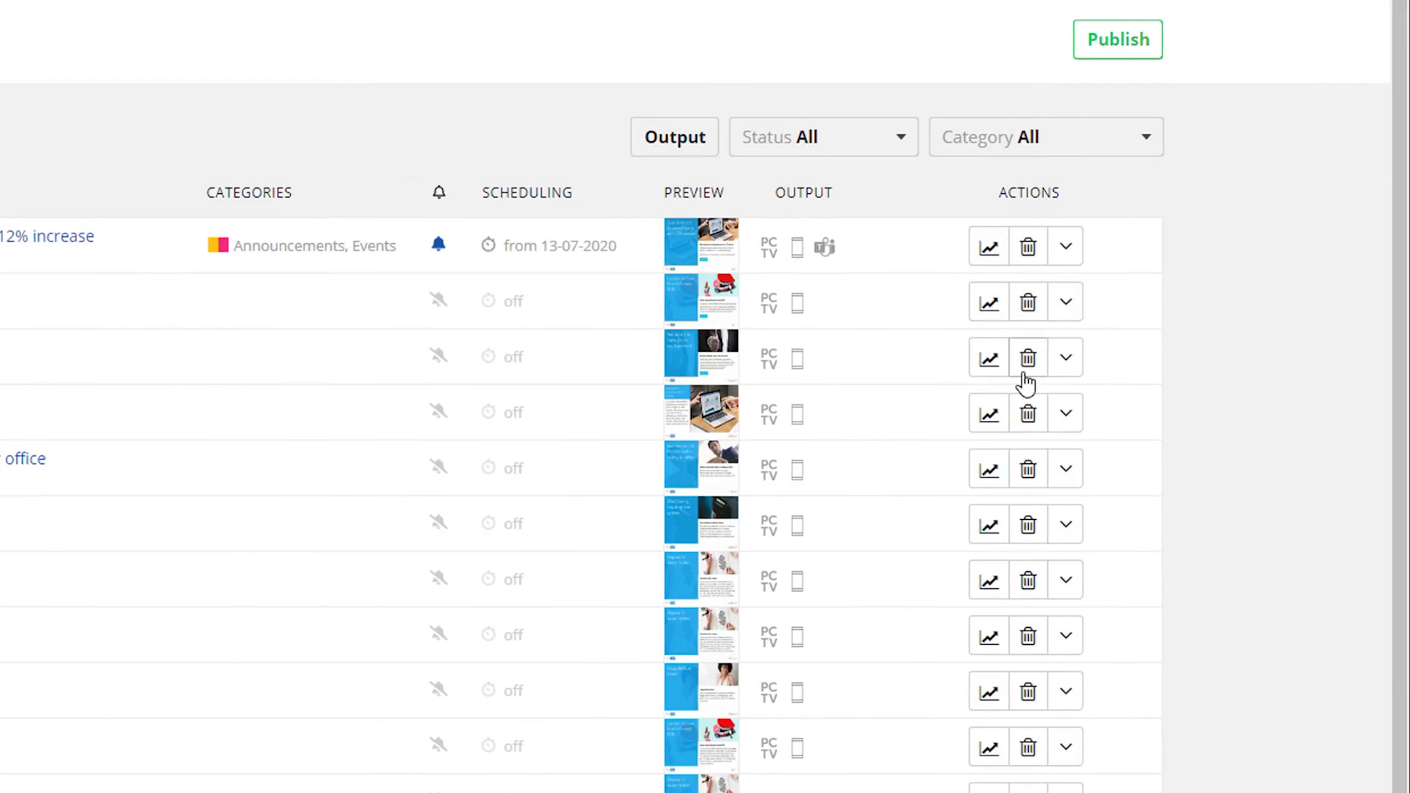
Step: Delete the hyperlink-safety and business-partner-visit messages and publish the deletions
{"action": "left_click", "coordinate": [1028, 414]}
{"action": "left_click", "coordinate": [1037, 479]}
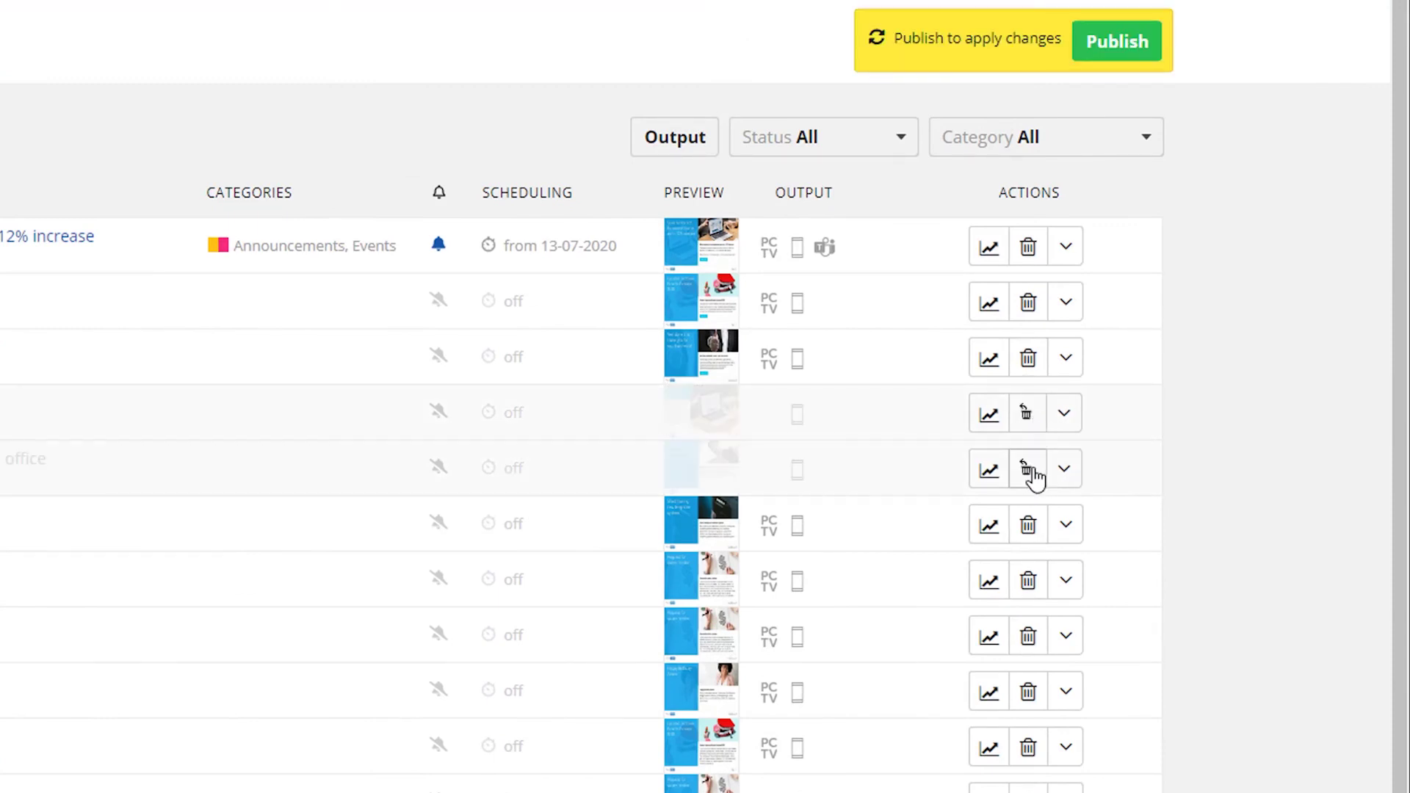
{"action": "left_click", "coordinate": [1122, 38]}
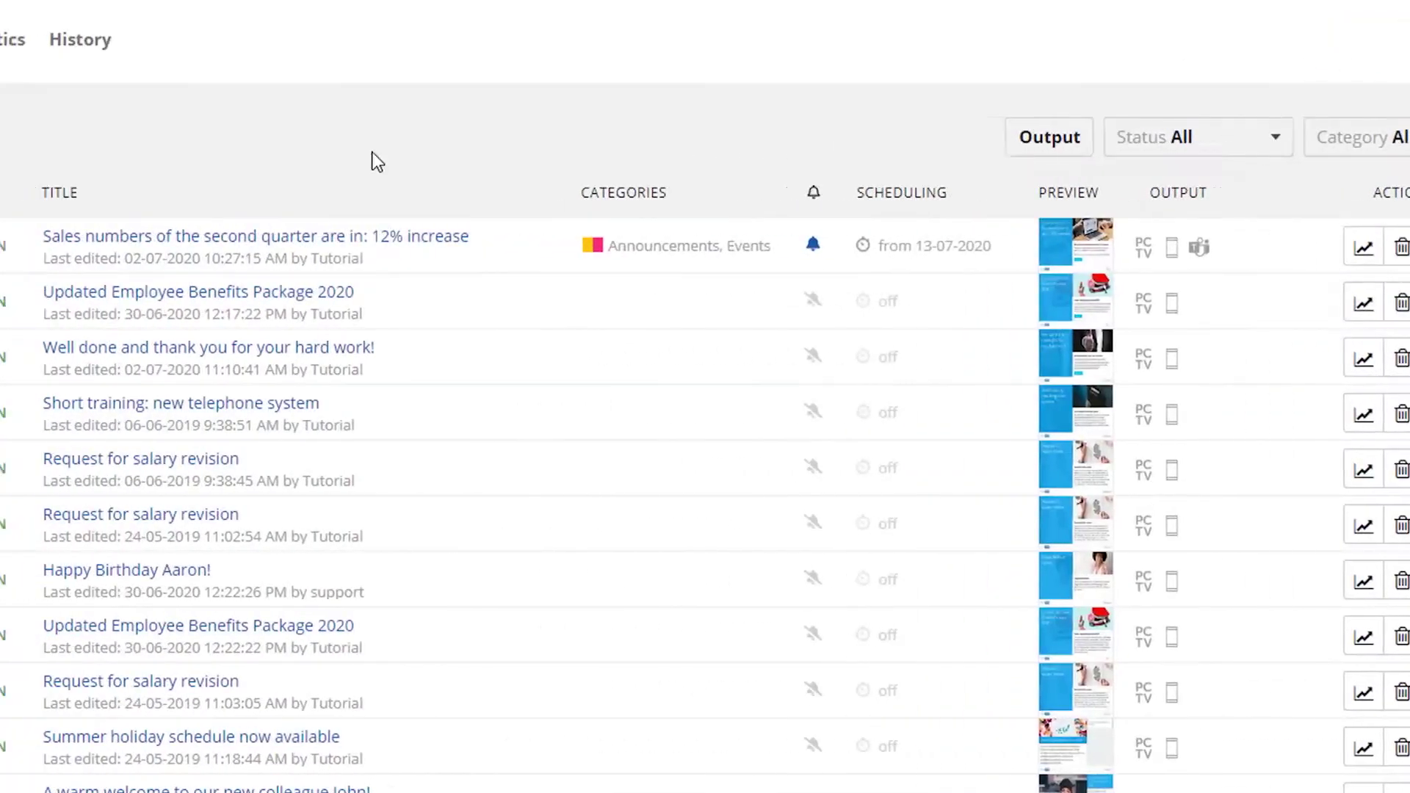
Step: Restore the deleted birthday and business-partner messages from the History list
{"action": "left_click", "coordinate": [87, 59]}
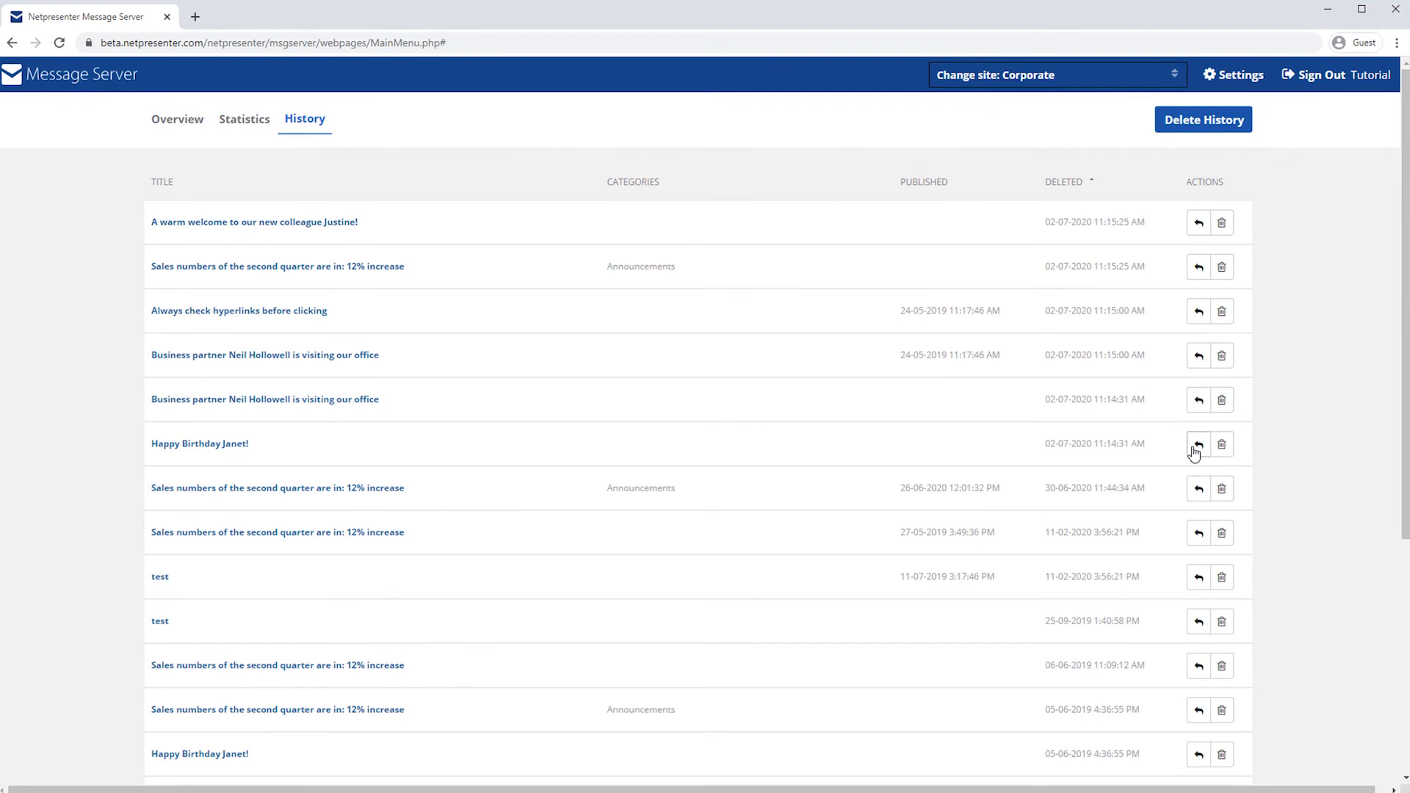
{"action": "left_click", "coordinate": [1196, 445]}
{"action": "left_click", "coordinate": [1197, 401]}
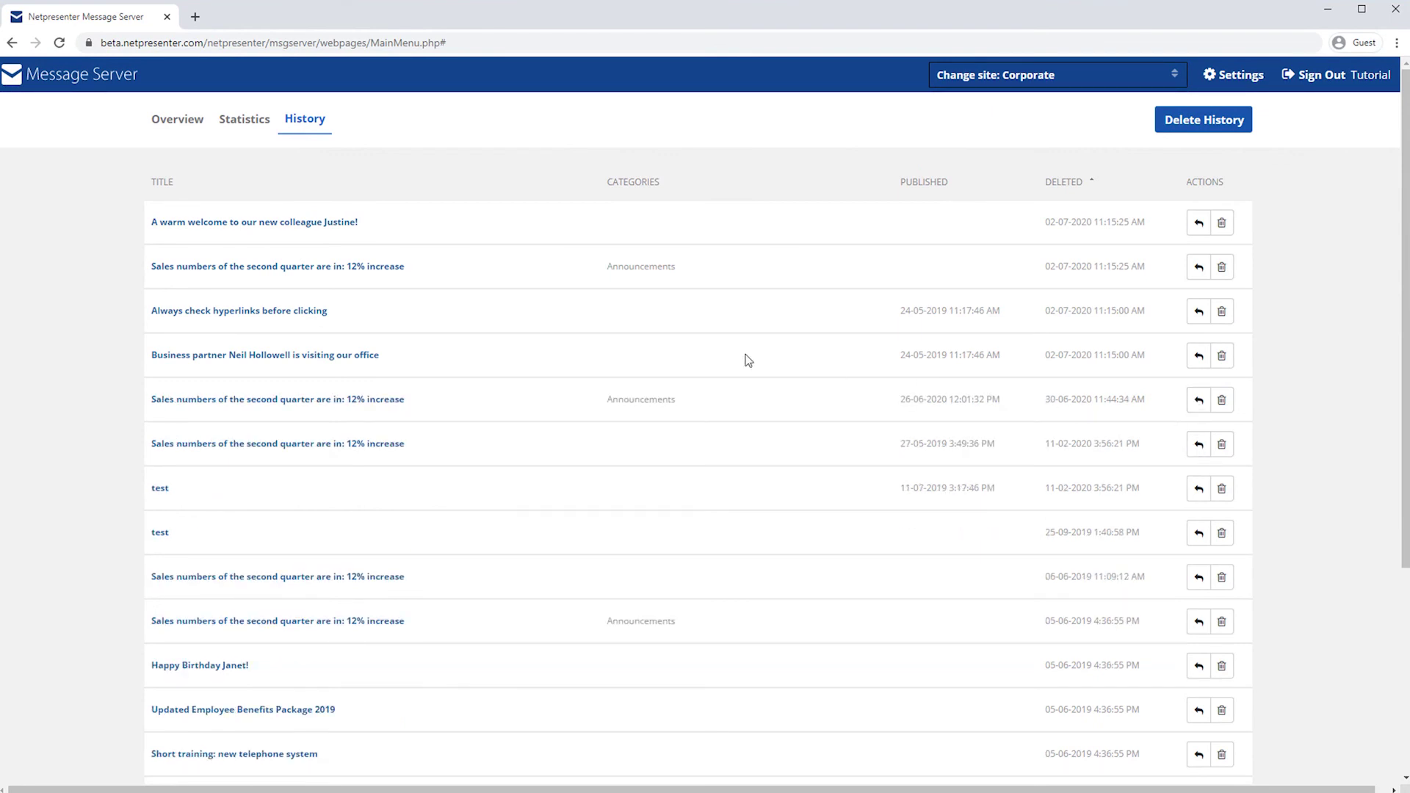
Step: Switch the restored birthday and business-partner messages on and drag them below the thank-you message
{"action": "left_click", "coordinate": [178, 120]}
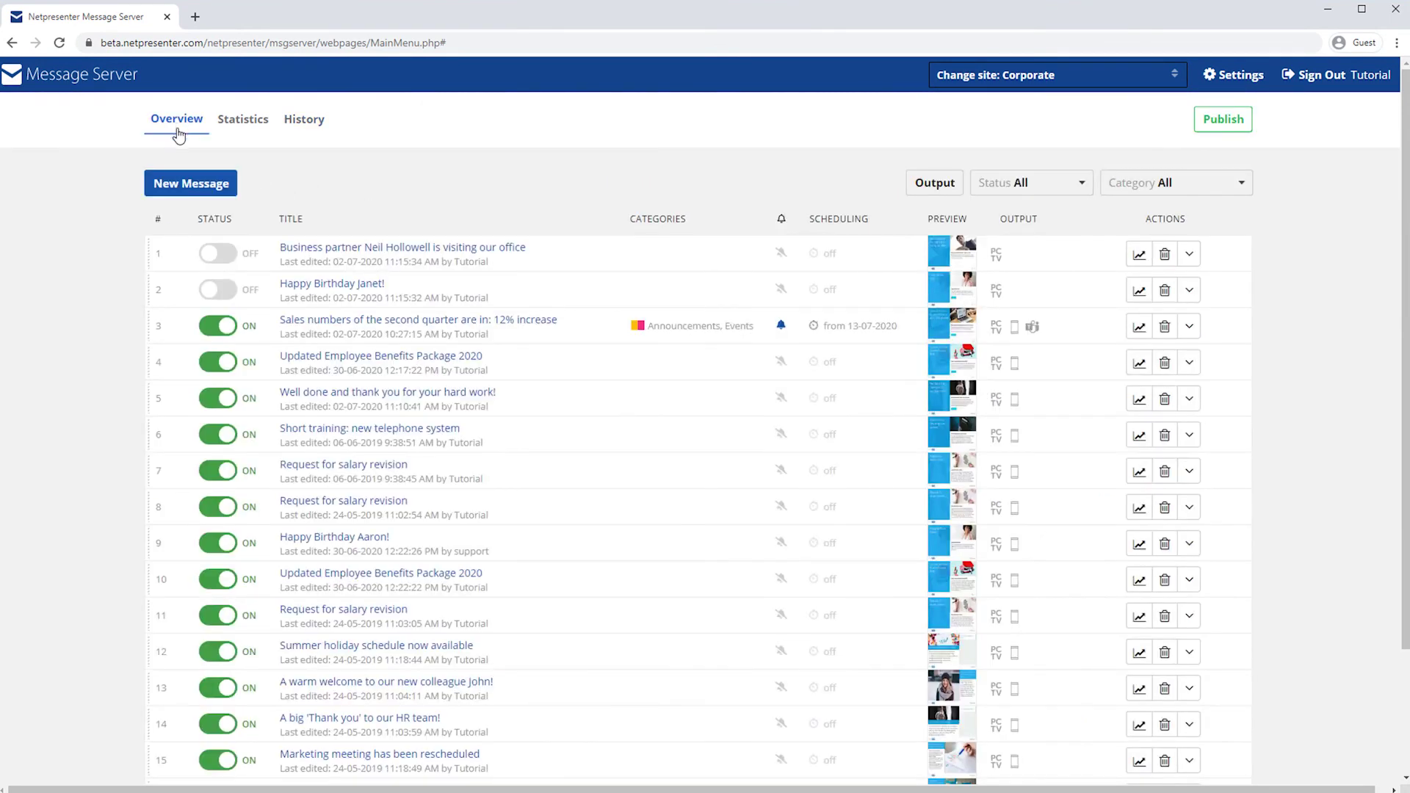
{"action": "left_click", "coordinate": [218, 289]}
{"action": "left_click", "coordinate": [218, 254]}
{"action": "left_click_drag", "start_coordinate": [323, 292], "coordinate": [326, 397]}
{"action": "left_click_drag", "start_coordinate": [317, 252], "coordinate": [224, 393]}
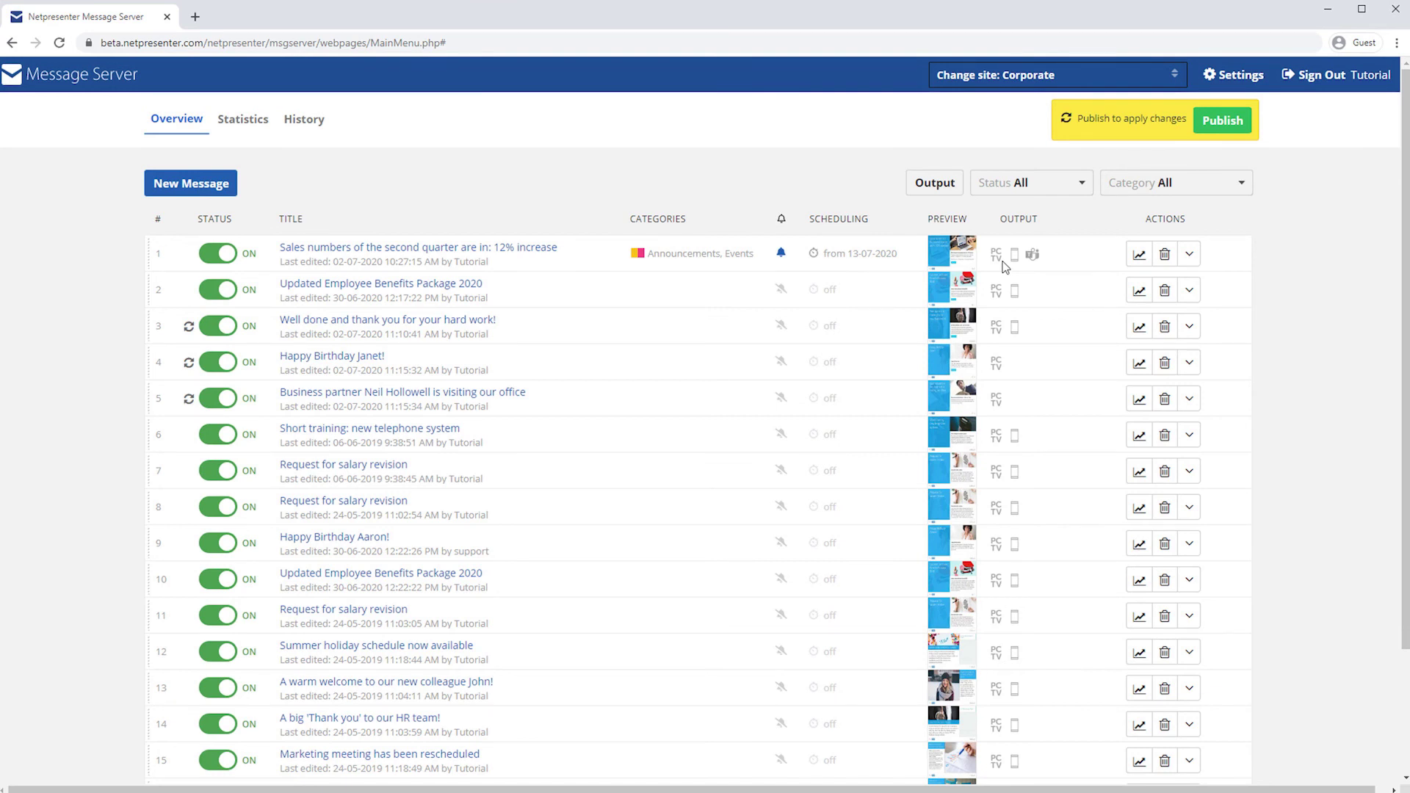
Step: On Wallpaper & Lockscreen, create a message titled 'Sales numbers of the second quarter are in: 12% increase' with pasted body text
{"action": "left_click", "coordinate": [1078, 72]}
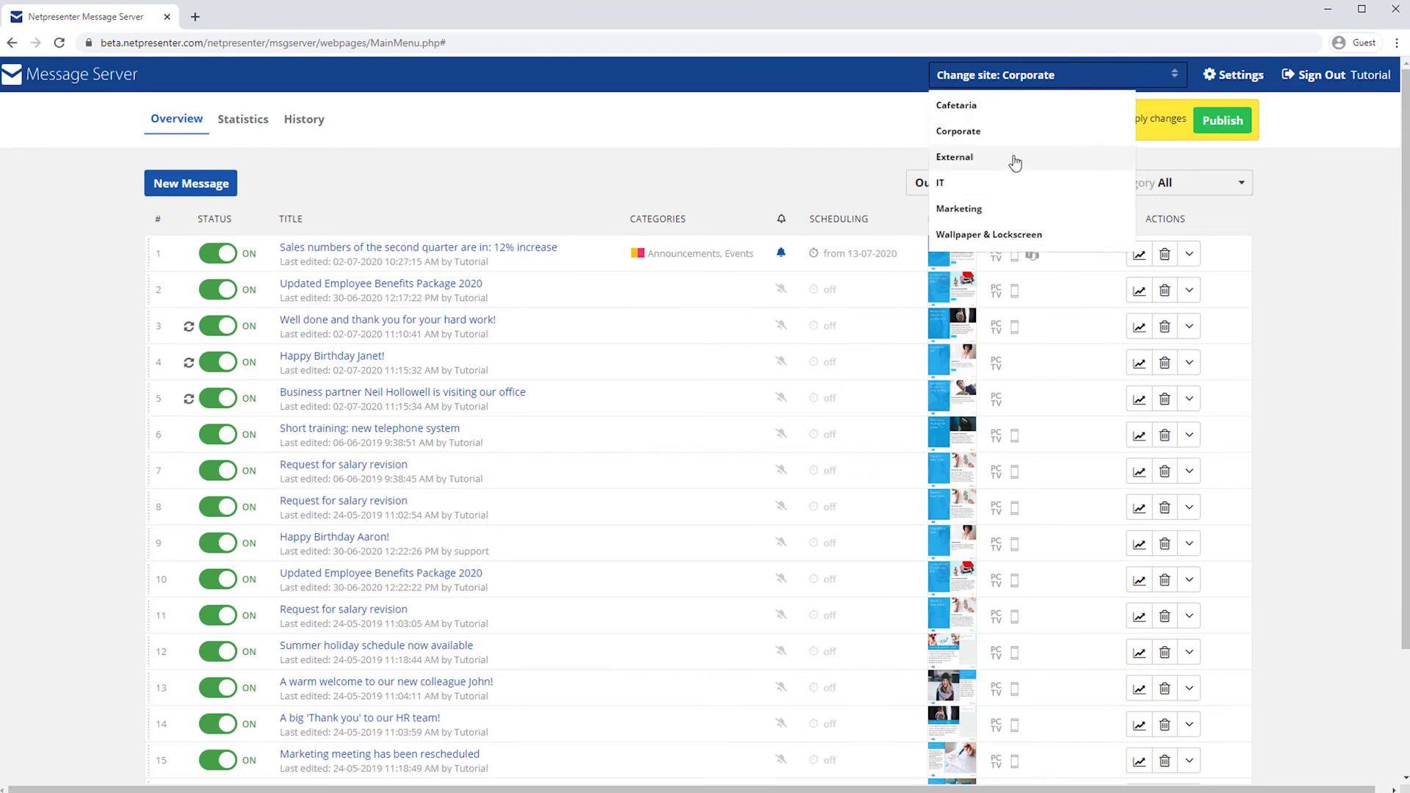
{"action": "left_click", "coordinate": [1026, 233]}
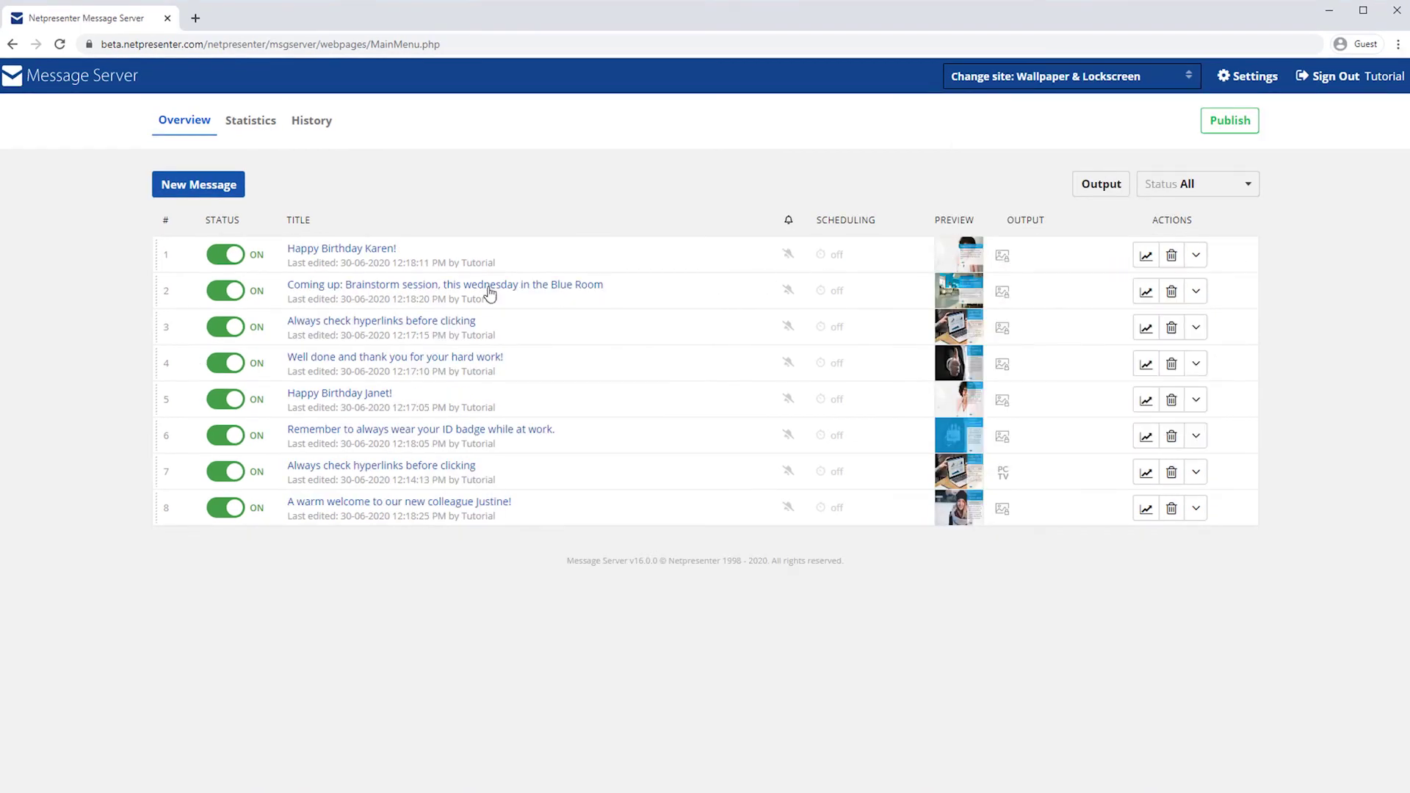
{"action": "left_click", "coordinate": [212, 190]}
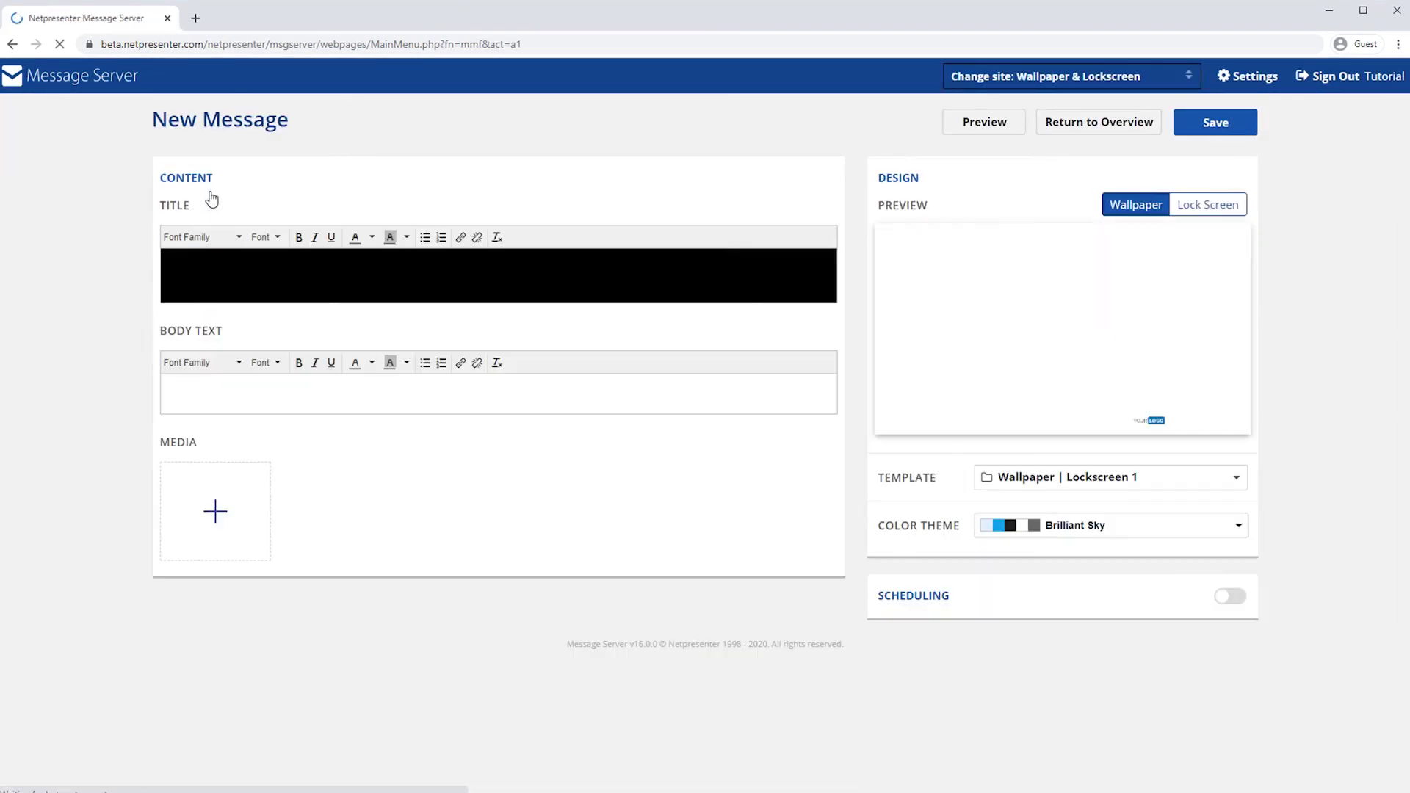
{"action": "left_click", "coordinate": [228, 262]}
{"action": "type", "text": "Sales numbers of the second quarter "}
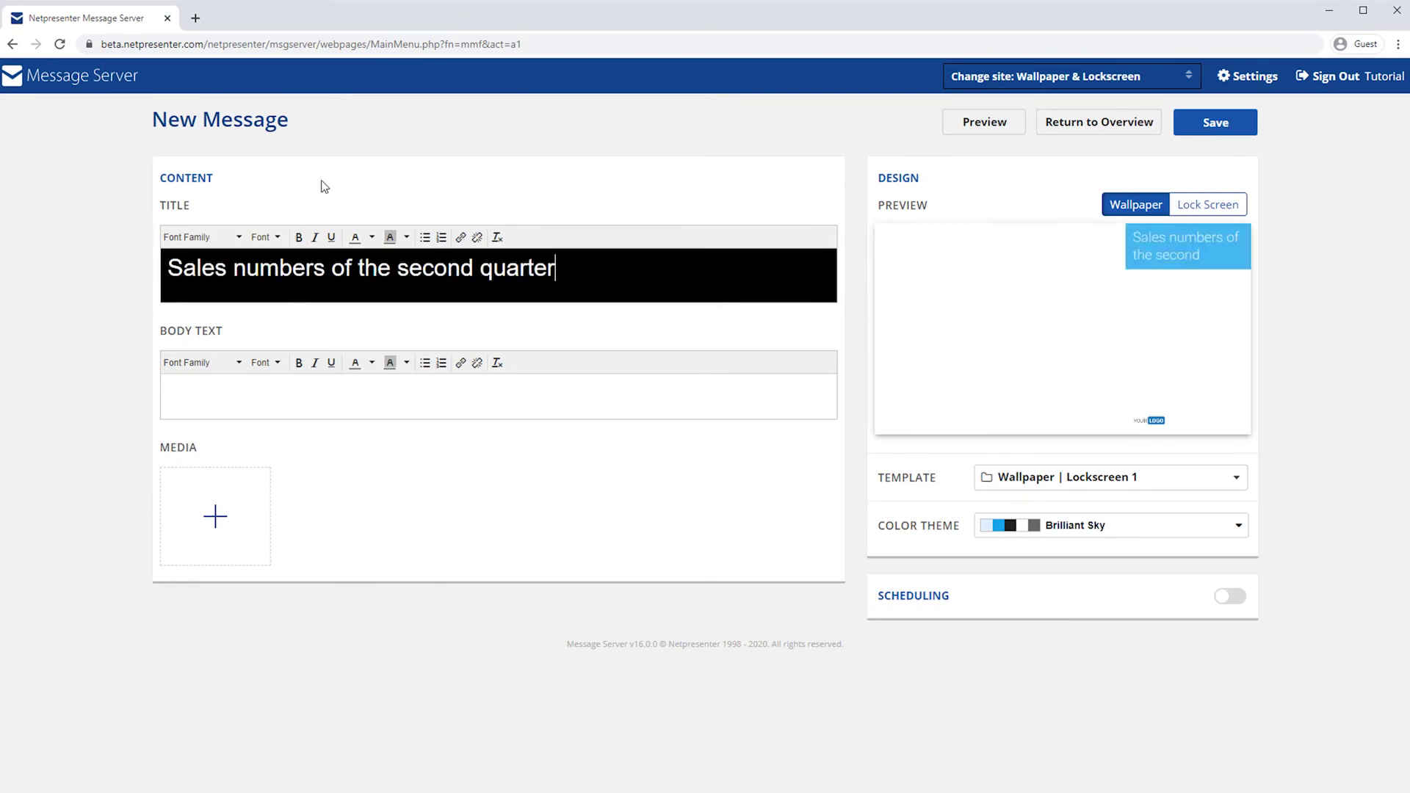
{"action": "type", "text": "are in: 12% increase"}
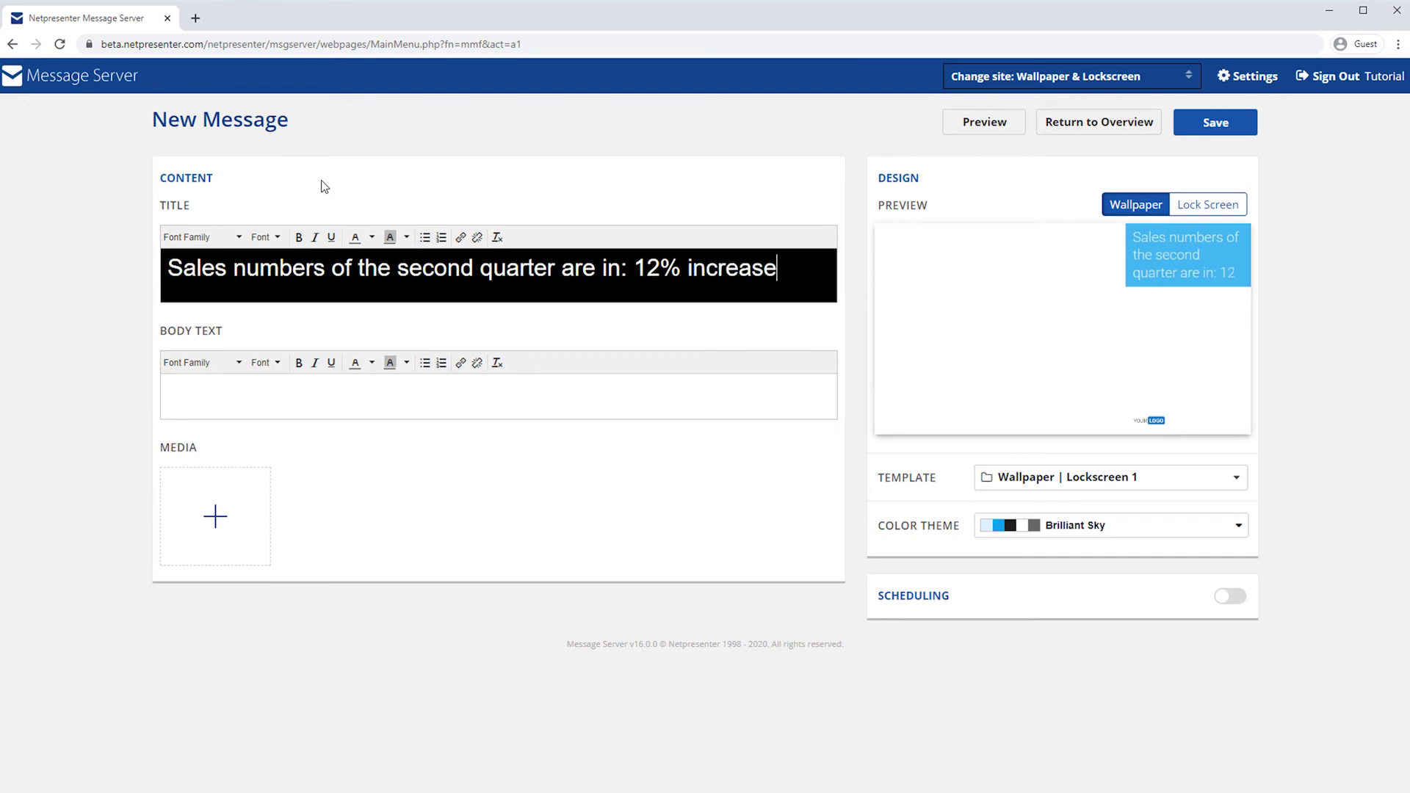
{"action": "left_click", "coordinate": [517, 397]}
{"action": "type", "text": "The sales numbers of the second quarter are just in. Profits show a 12% increase. This is 5% more than last quarter.  A big 'Thank you' to the sales team for this great achievement!"}
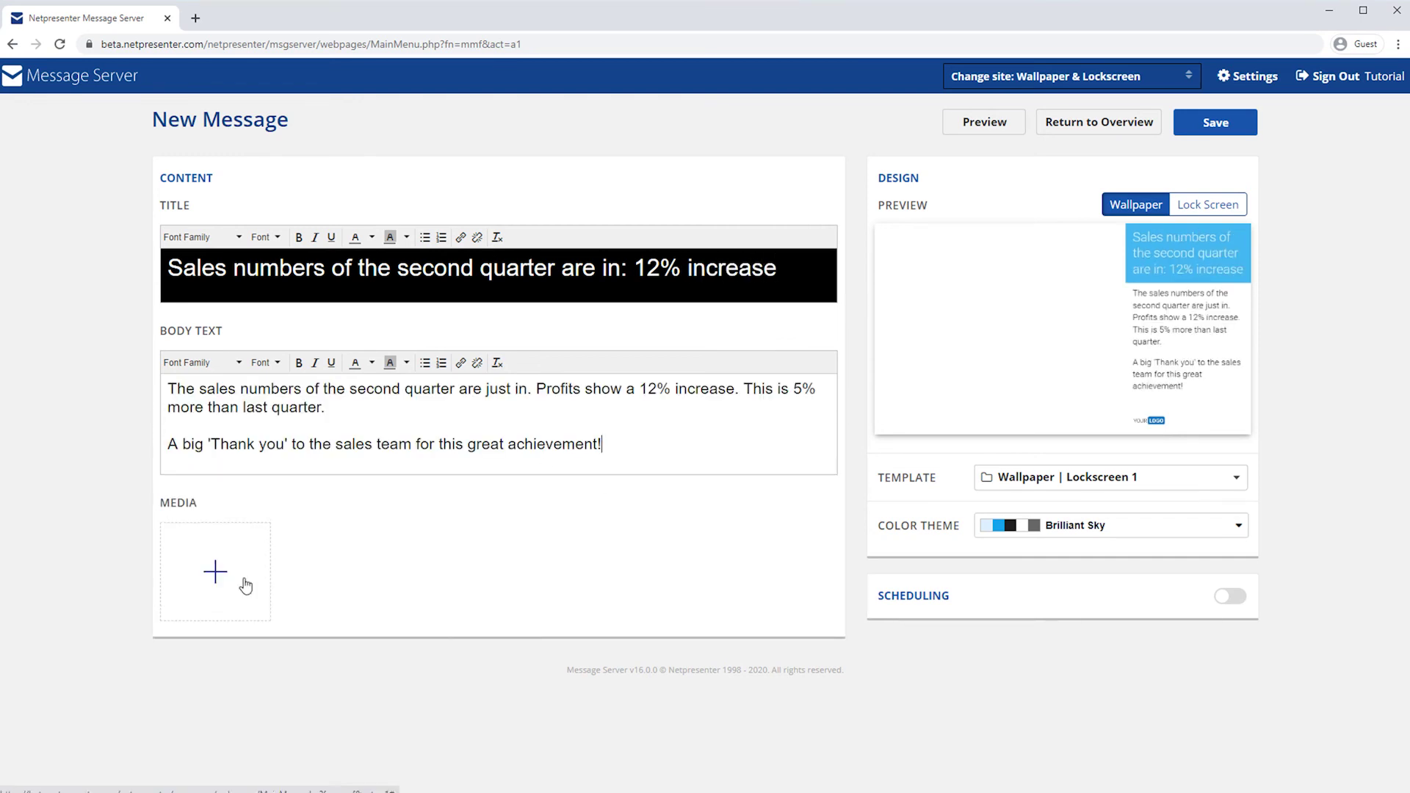
Step: Add the laptop photo and Midnight theme, save, switch the message on and publish
{"action": "mouse_move", "coordinate": [245, 585]}
{"action": "left_click", "coordinate": [220, 545]}
{"action": "left_click", "coordinate": [644, 385]}
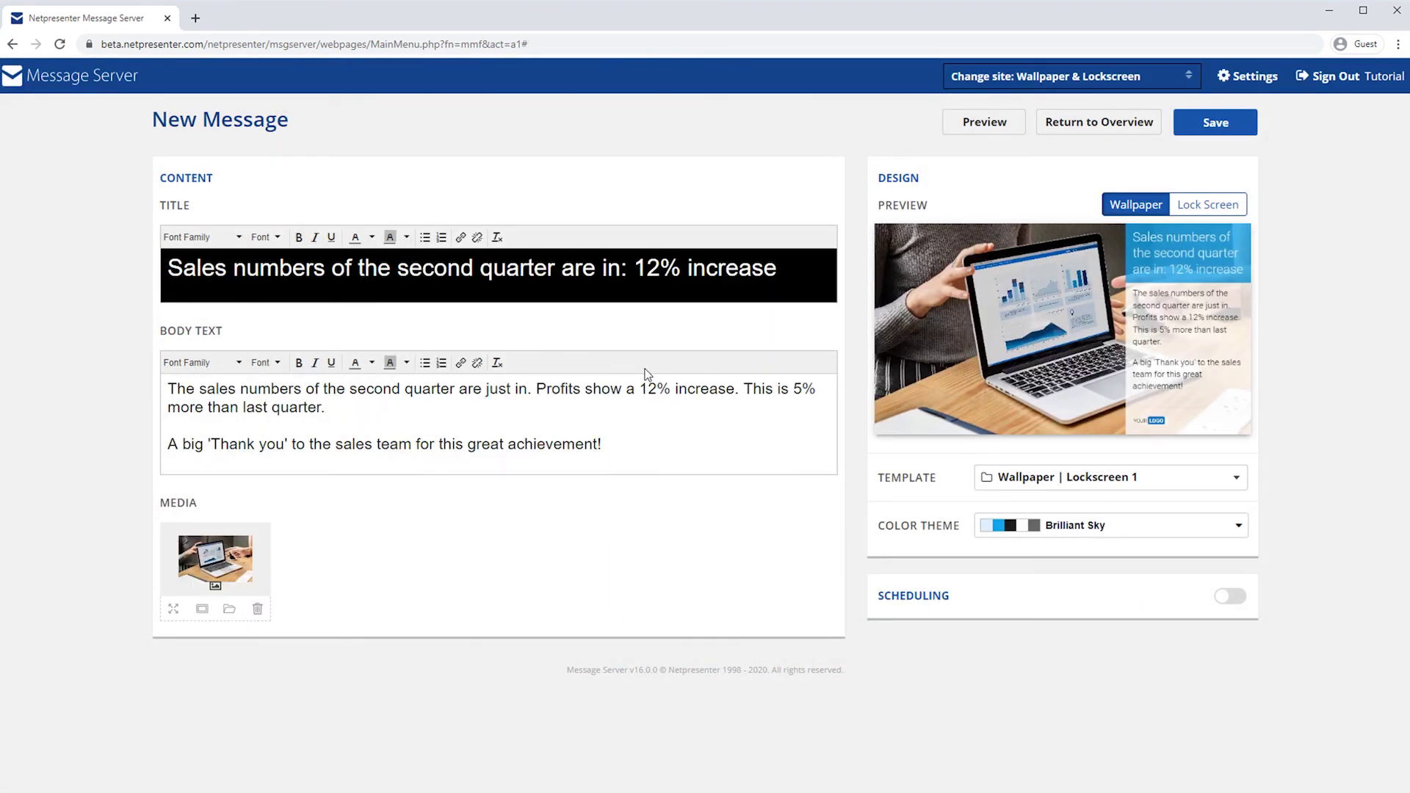
{"action": "left_click", "coordinate": [1063, 525]}
{"action": "left_click", "coordinate": [1051, 655]}
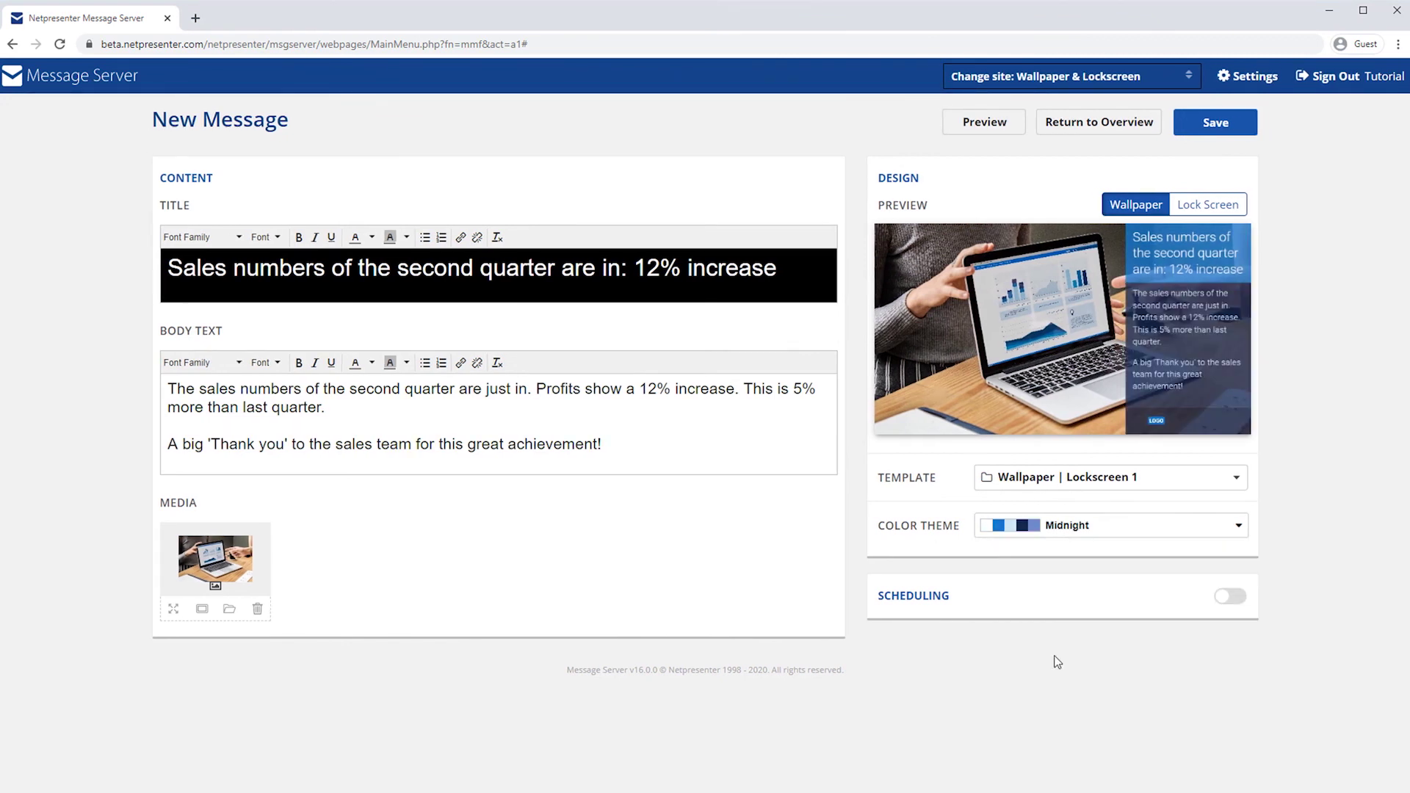
{"action": "left_click", "coordinate": [1207, 125]}
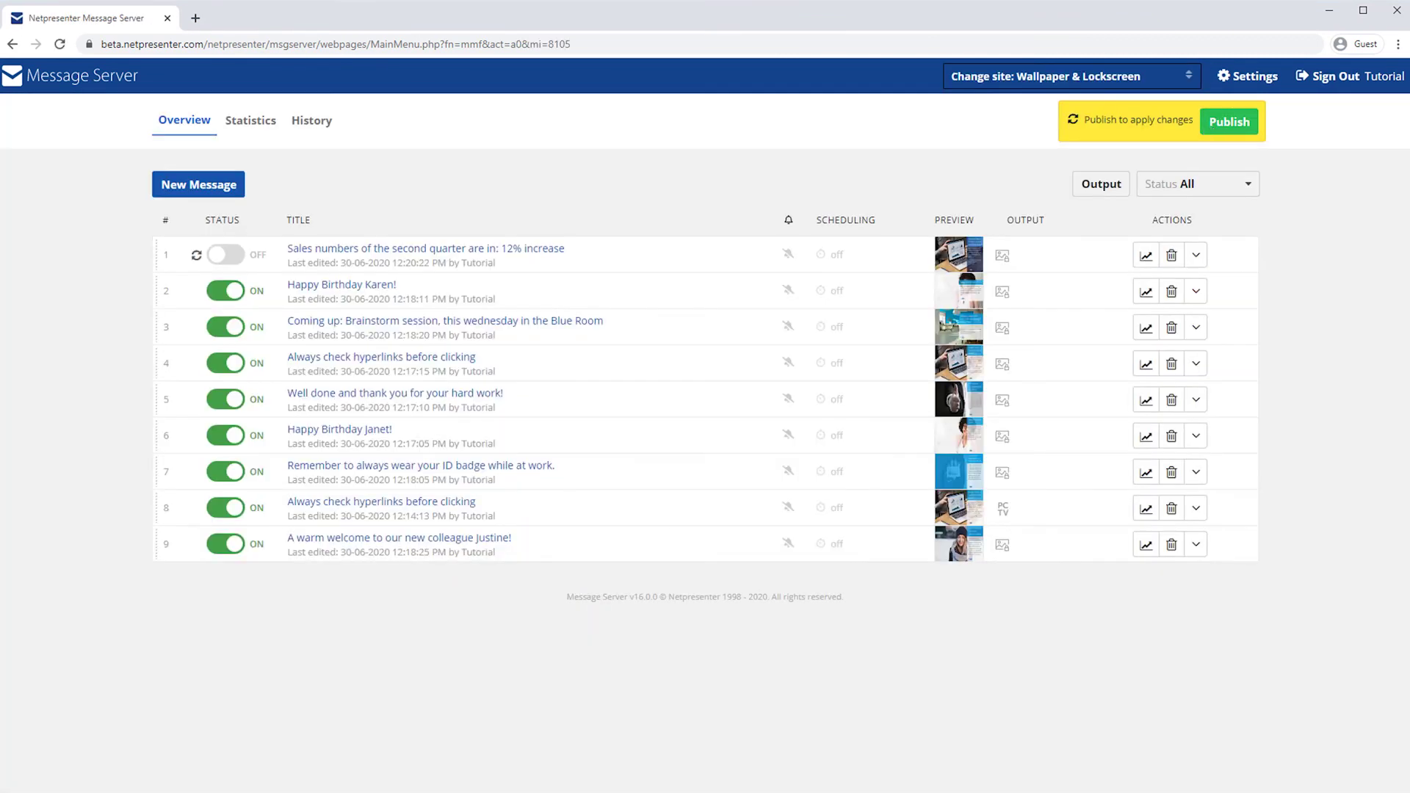
{"action": "left_click", "coordinate": [226, 259]}
{"action": "left_click", "coordinate": [1227, 126]}
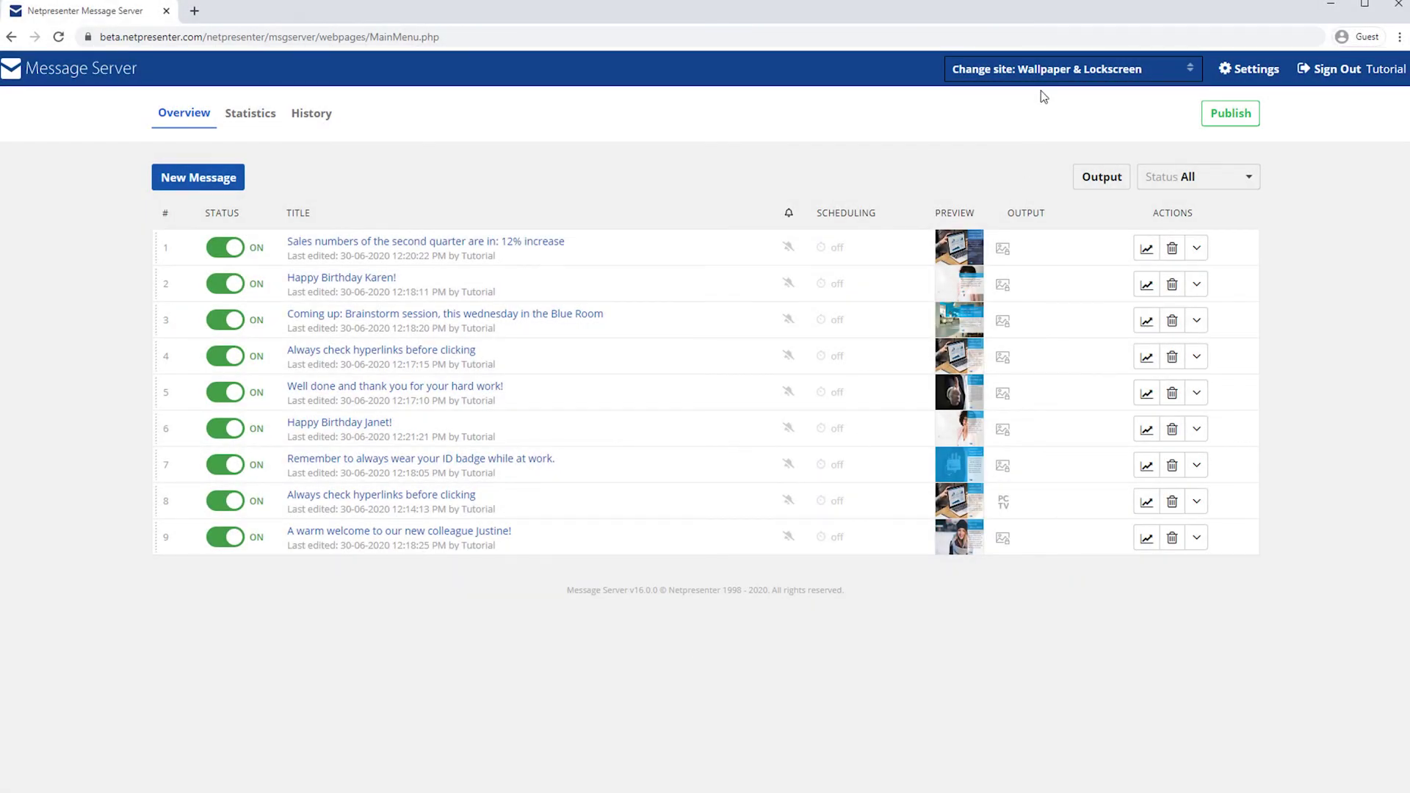
Step: Back on Corporate, view the Q2 sales message statistics and the Statistics dashboard, then return to Overview
{"action": "left_click", "coordinate": [1043, 69]}
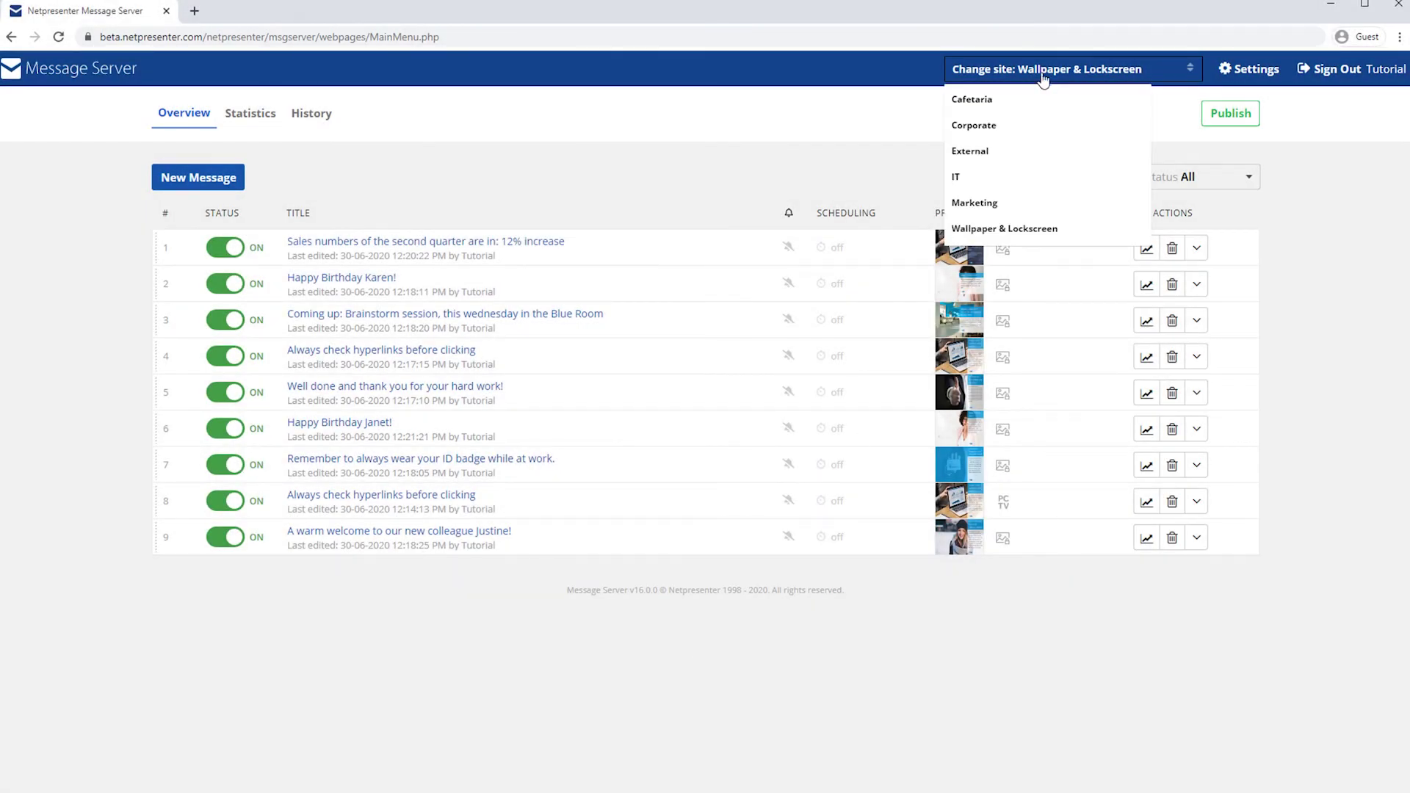
{"action": "left_click", "coordinate": [1014, 125]}
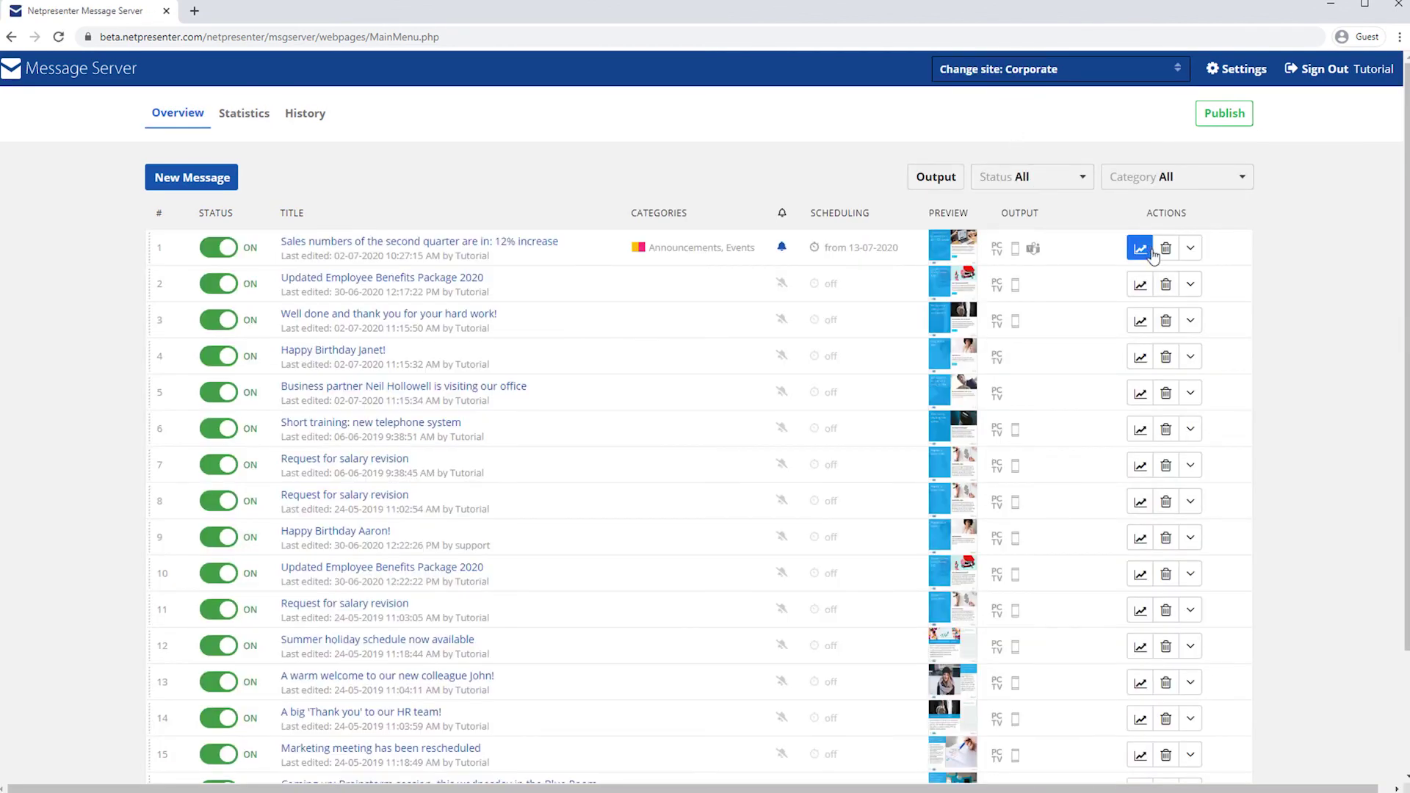
{"action": "left_click", "coordinate": [1139, 248]}
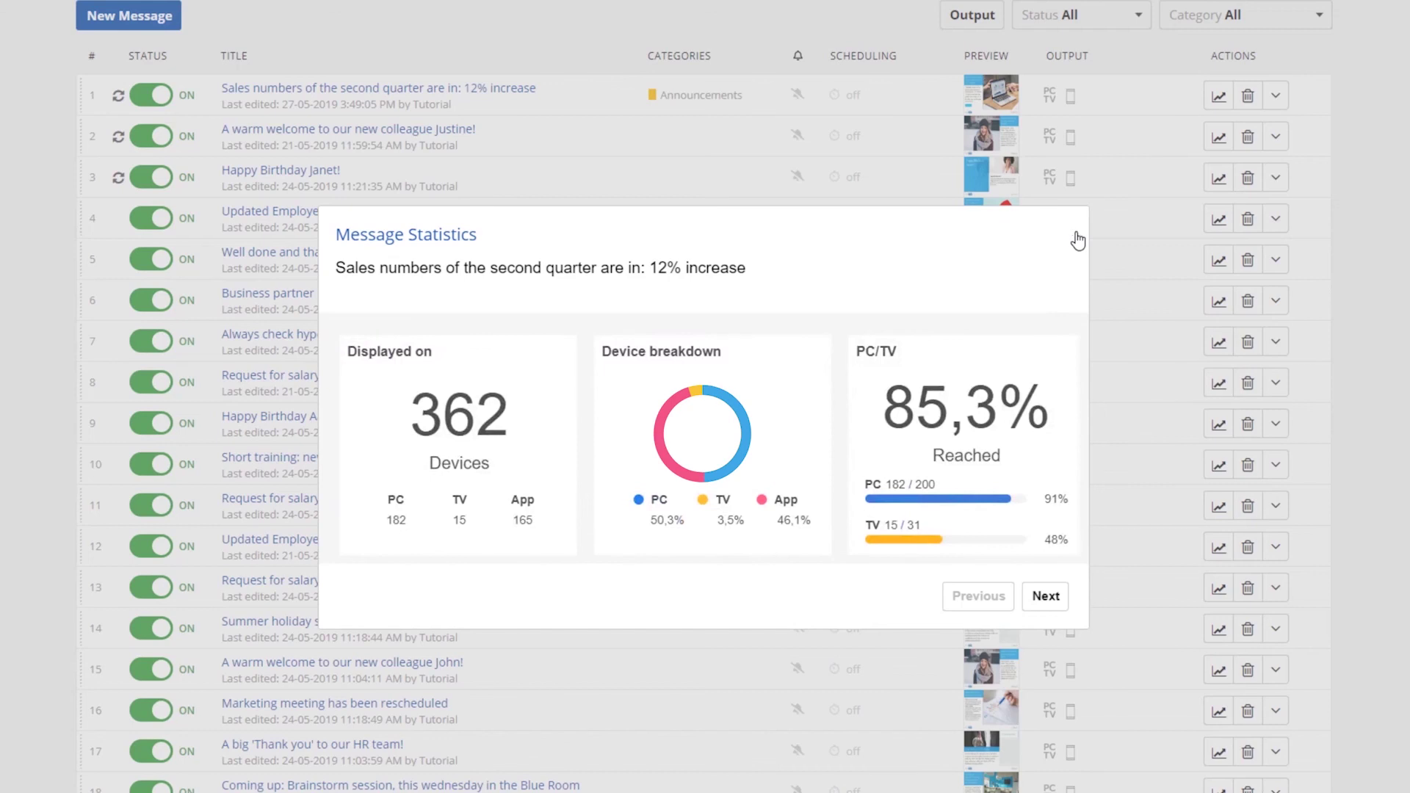
{"action": "left_click", "coordinate": [1076, 235]}
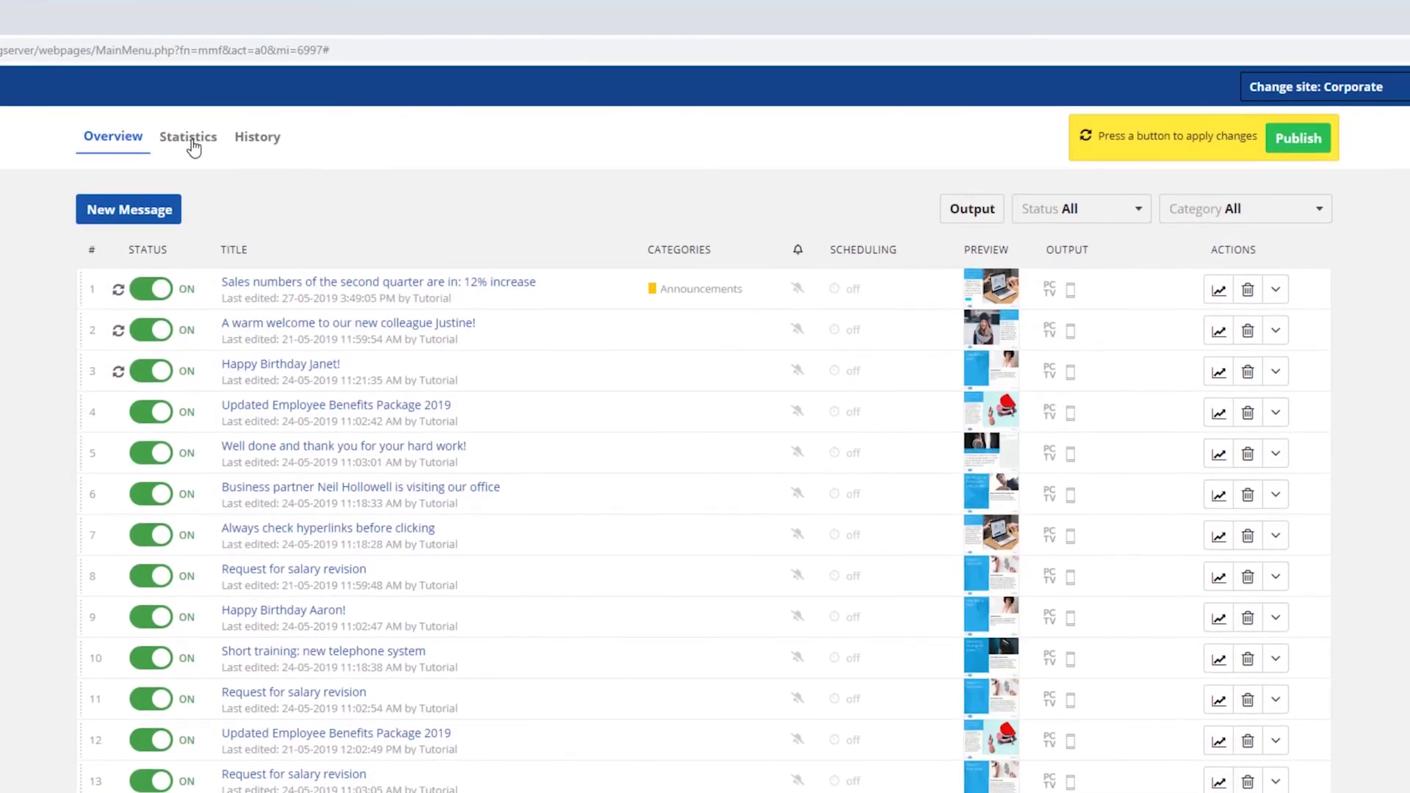
{"action": "left_click", "coordinate": [190, 146]}
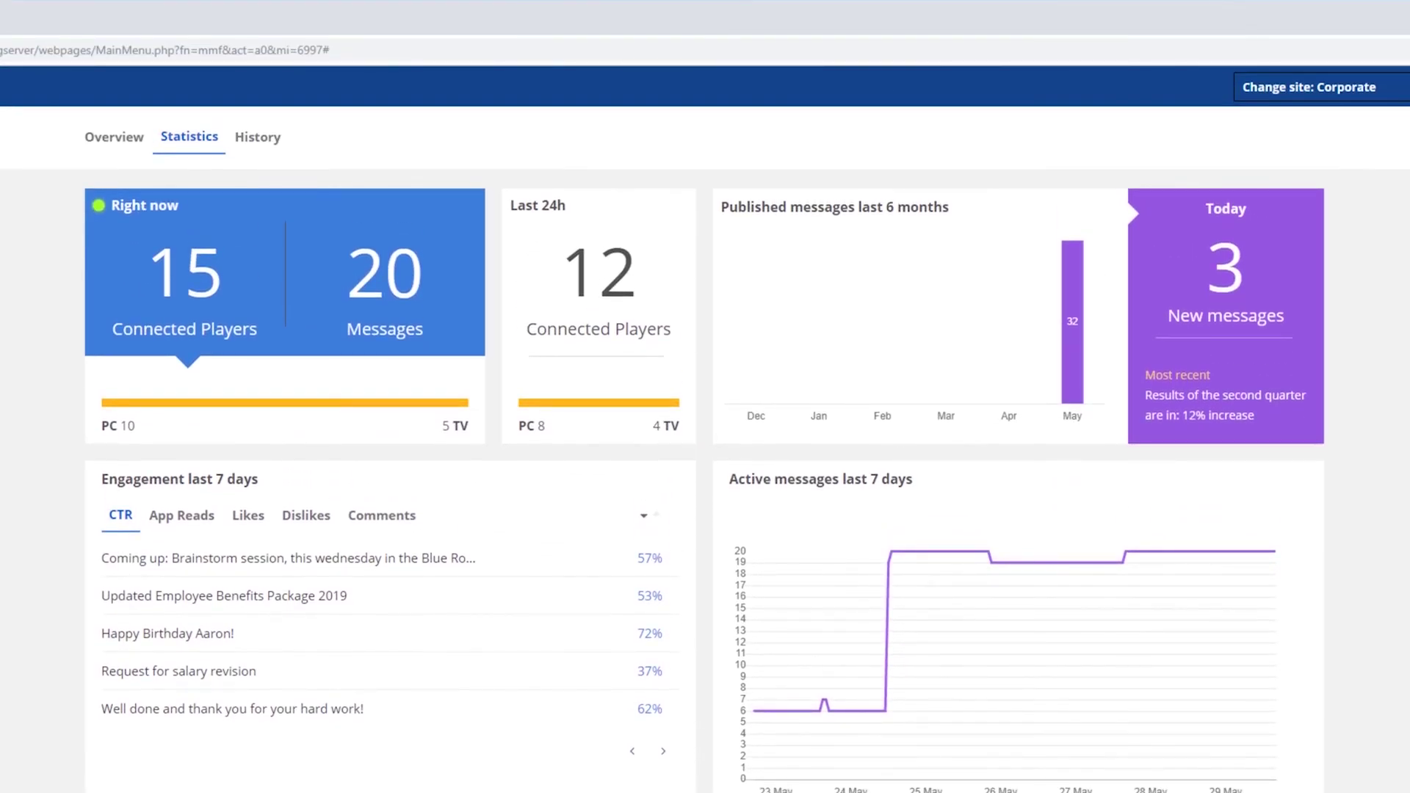
{"action": "left_click", "coordinate": [113, 138]}
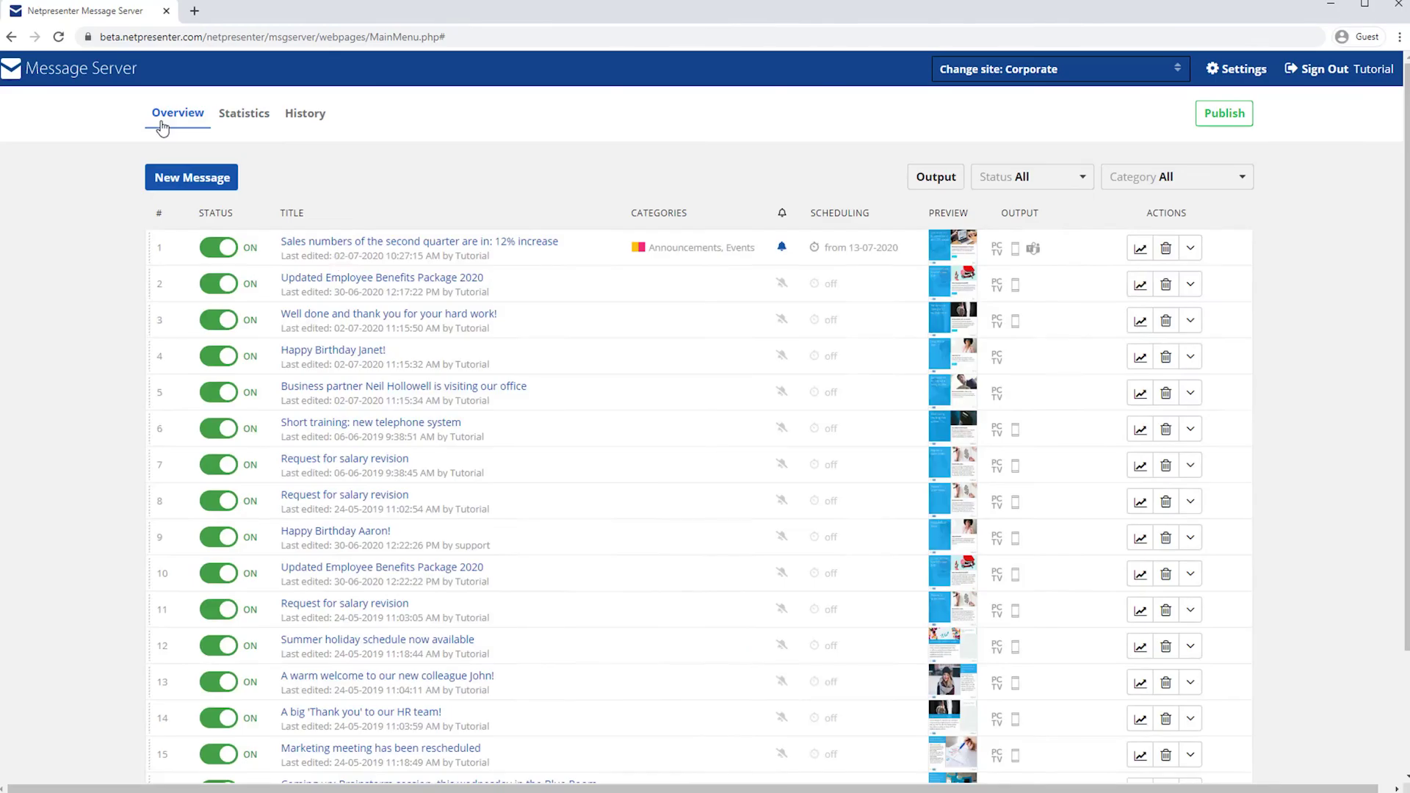